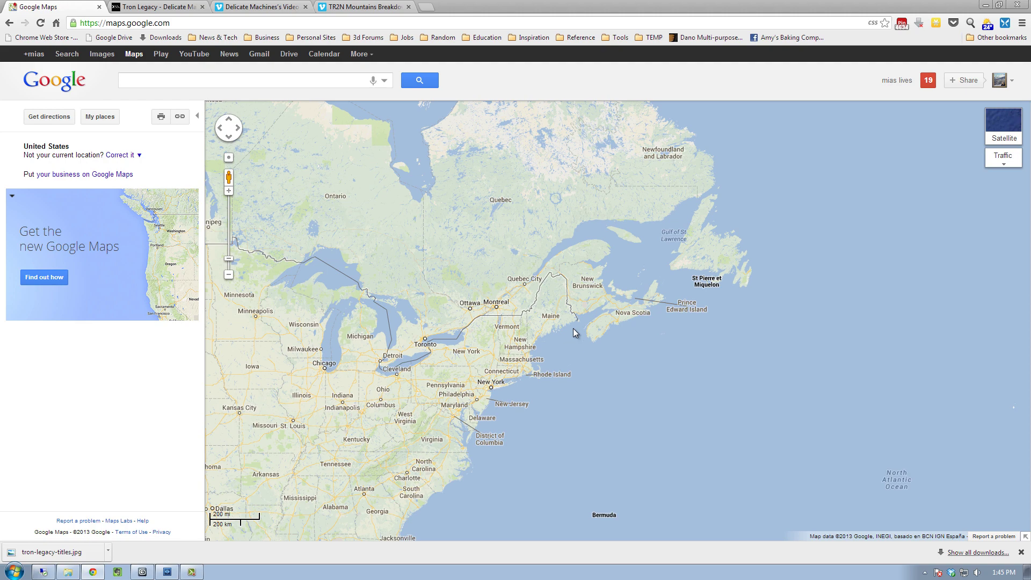
Switch from Google Maps to the Delicate Machines Tron Legacy project page.
left_click(159, 6)
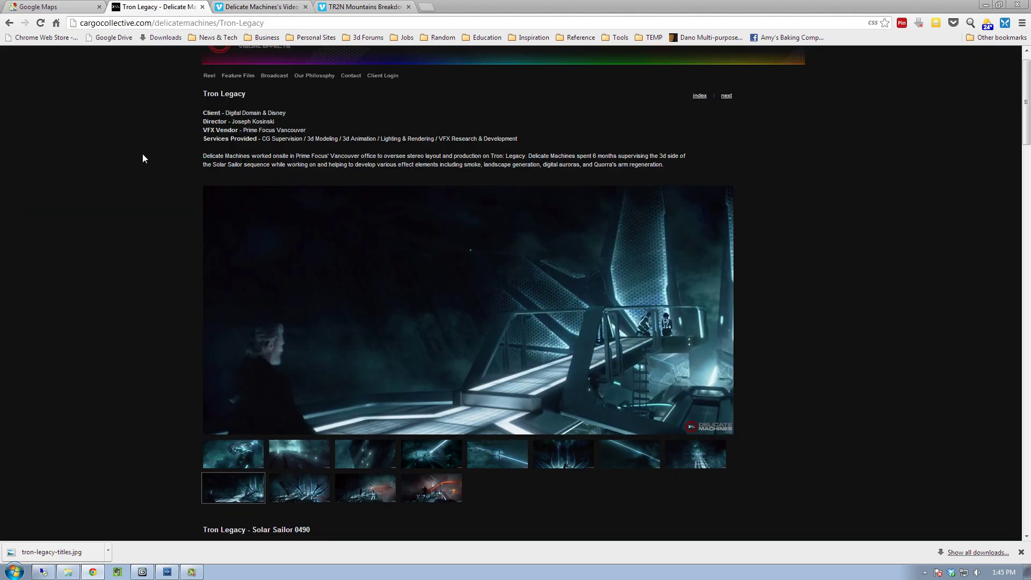
scroll(220, 88, "up", 1)
left_click(241, 70)
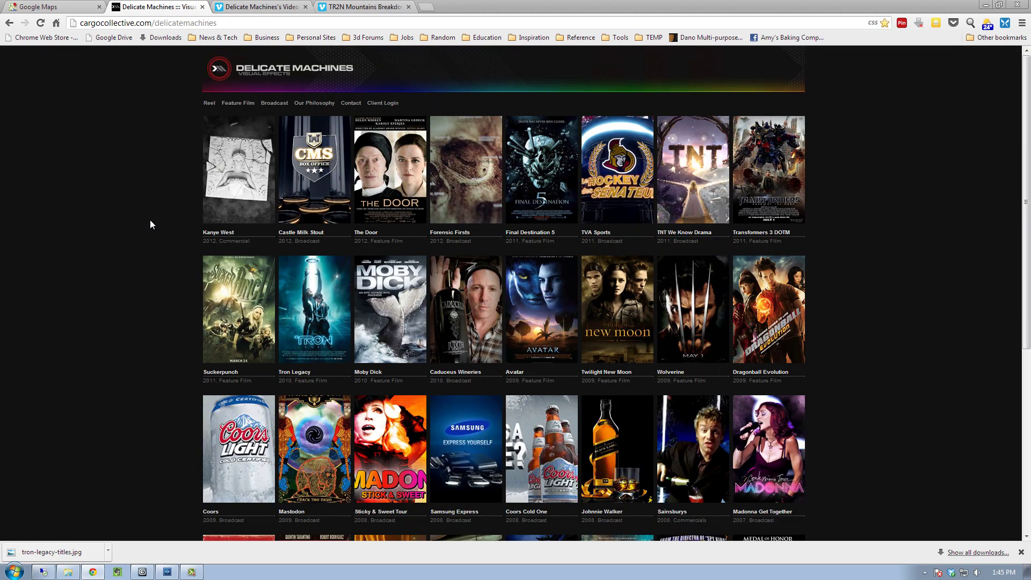
left_click_drag(1026, 253, 1013, 441)
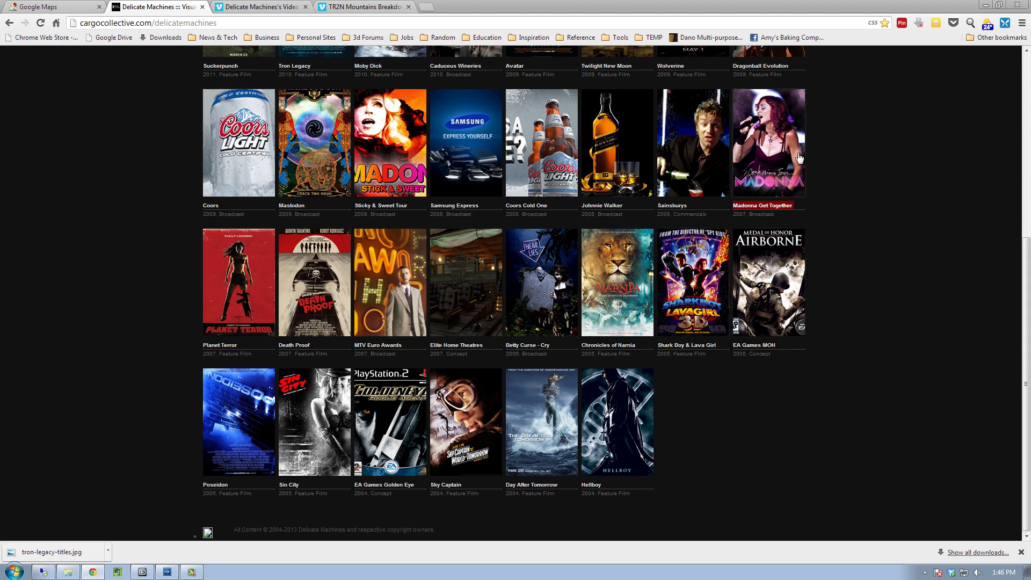
left_click_drag(1027, 277, 1005, 153)
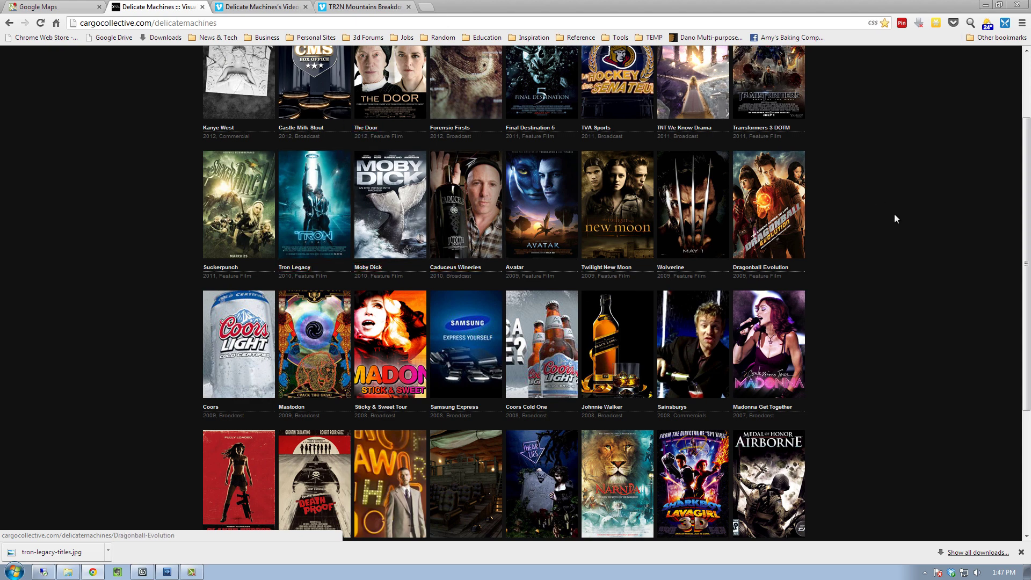
left_click_drag(1022, 298, 1022, 236)
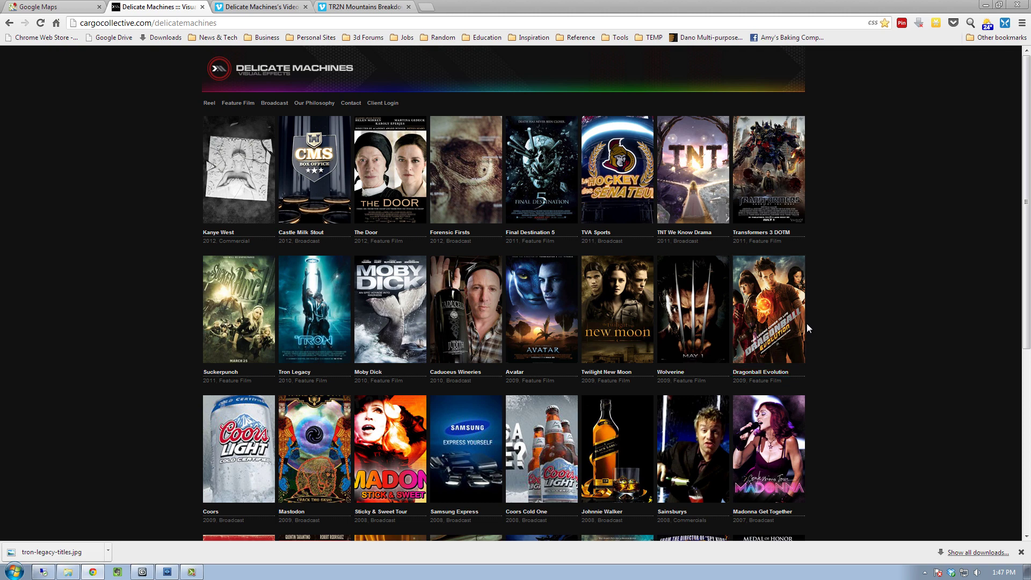
left_click_drag(1027, 145, 1027, 172)
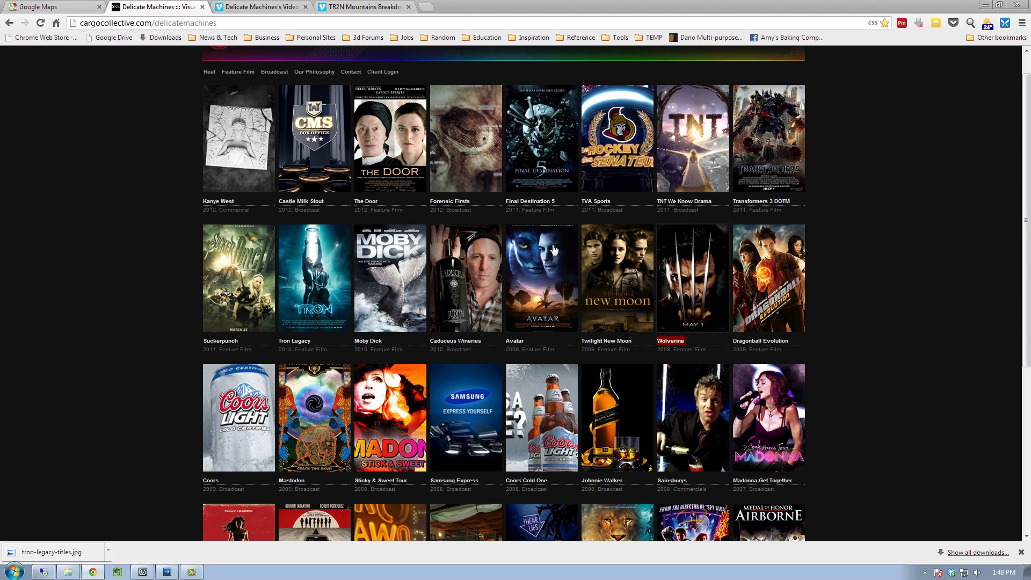
left_click(308, 270)
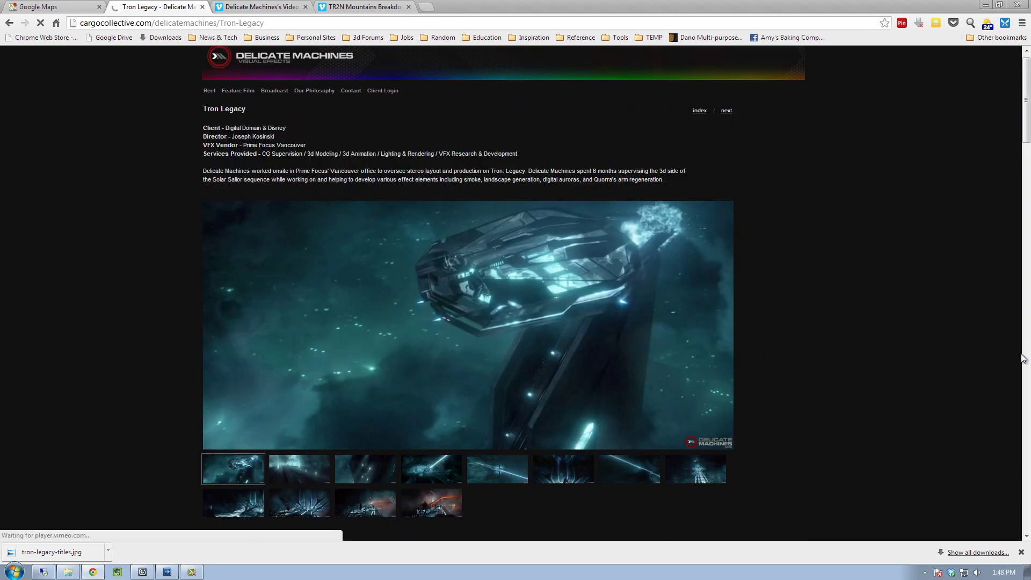
Browse the Tron Legacy page's videos, then bring up the TR2N Mountains Breakdown video player.
left_click_drag(1027, 140, 1027, 142)
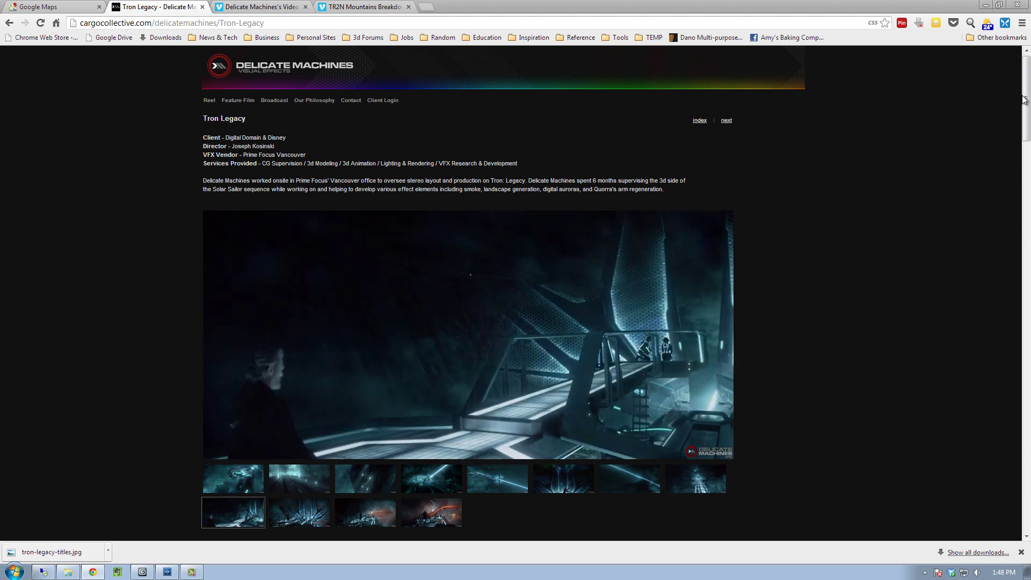
left_click_drag(1026, 101, 1027, 184)
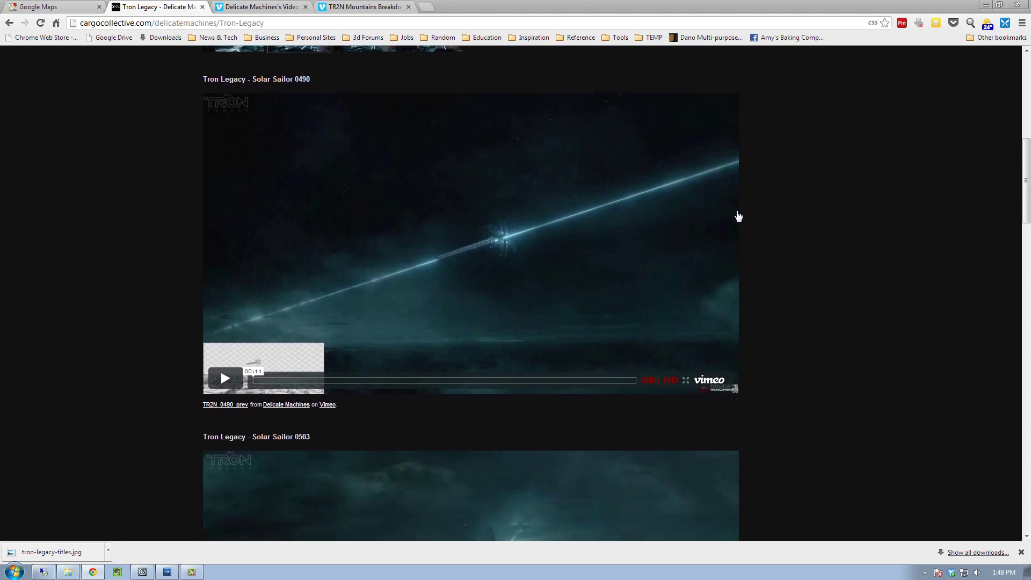
left_click_drag(1026, 205, 843, 290)
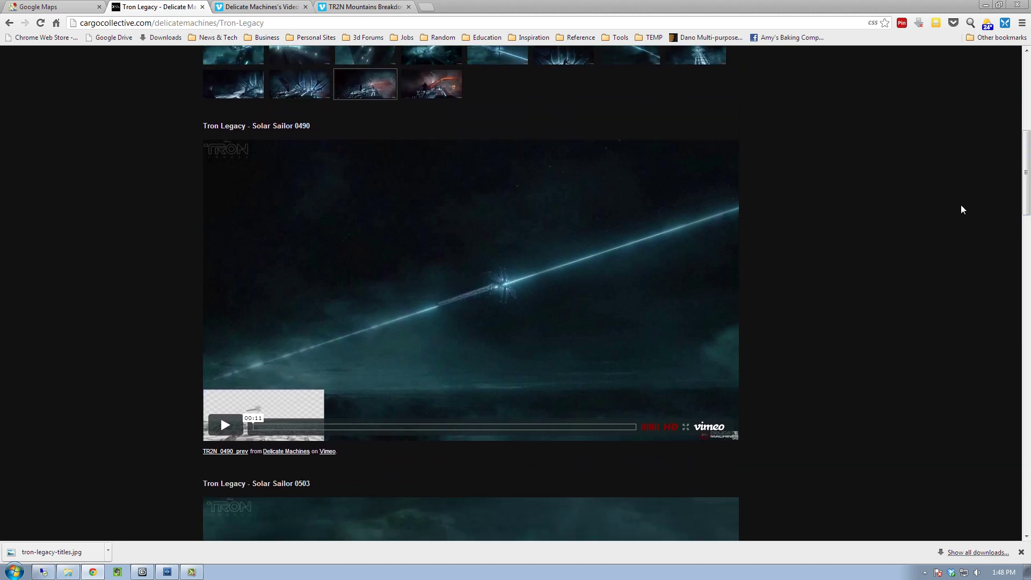
mouse_move(1025, 185)
left_mouse_down()
mouse_move(1027, 154)
mouse_move(1026, 173)
left_mouse_up()
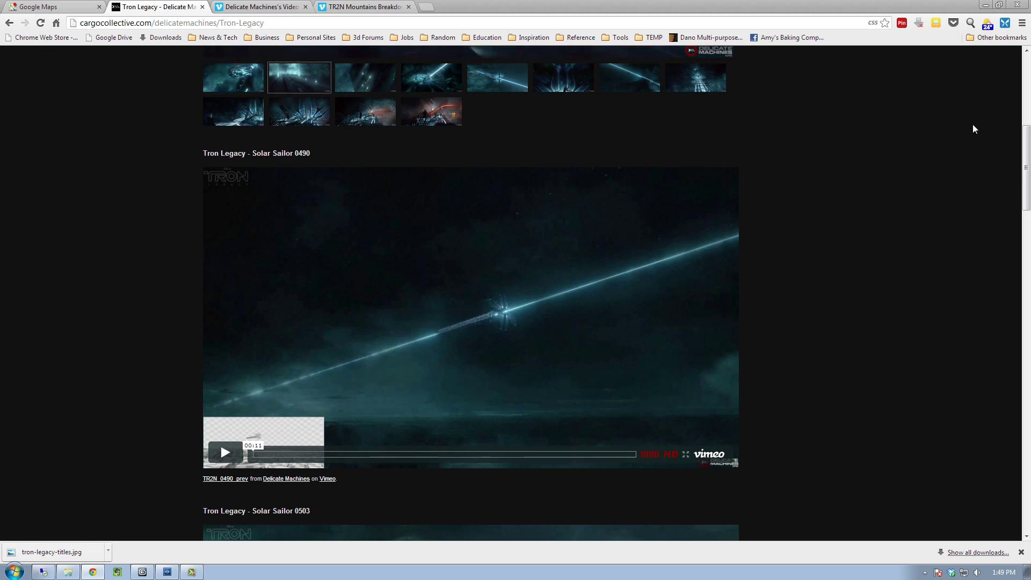
scroll(432, 169, "up", 5)
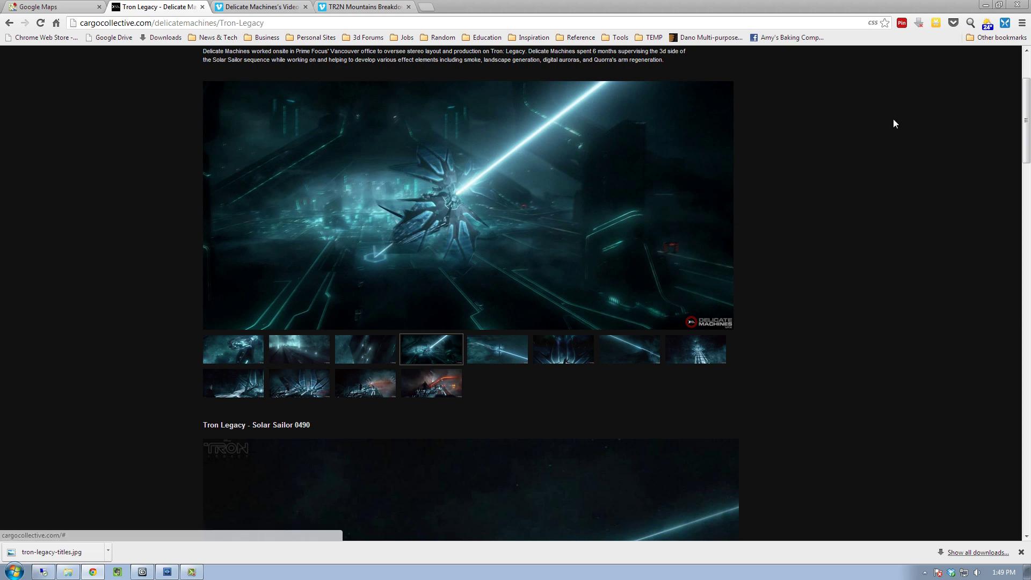
scroll(1026, 118, "up", 1)
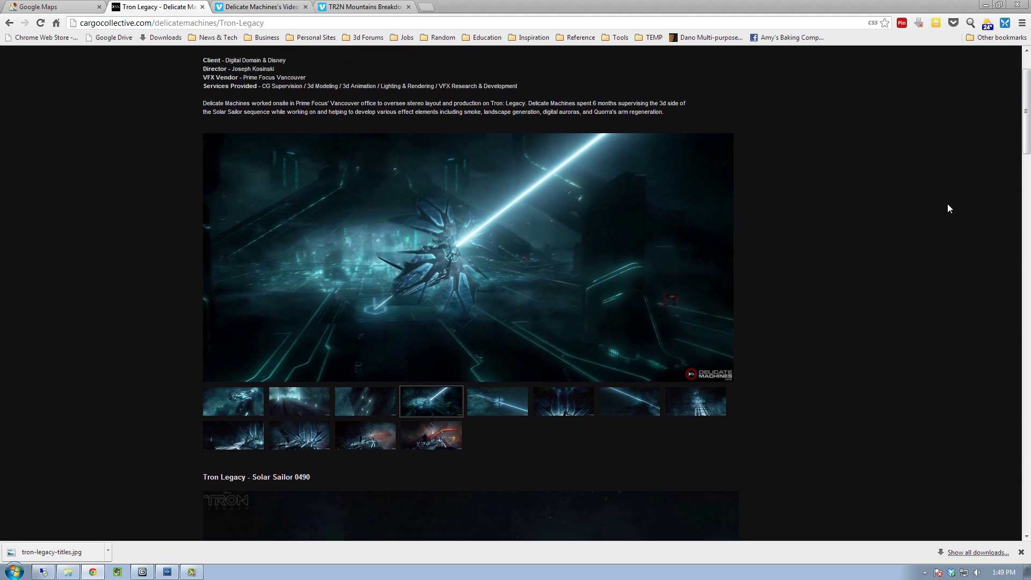
left_click_drag(1026, 113, 1026, 265)
scroll(221, 452, "up", 1)
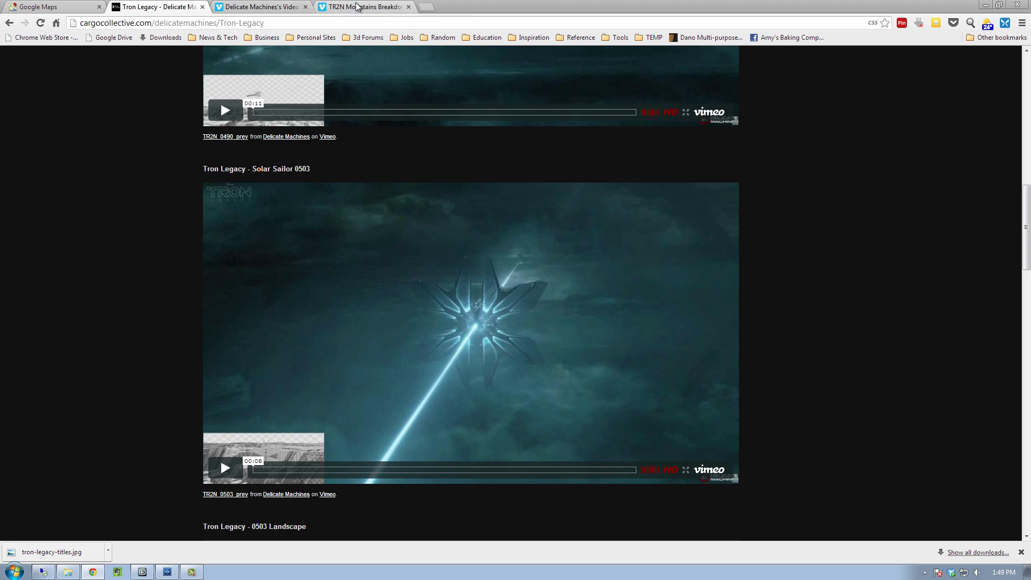
left_click(359, 9)
left_click_drag(1025, 179, 1025, 222)
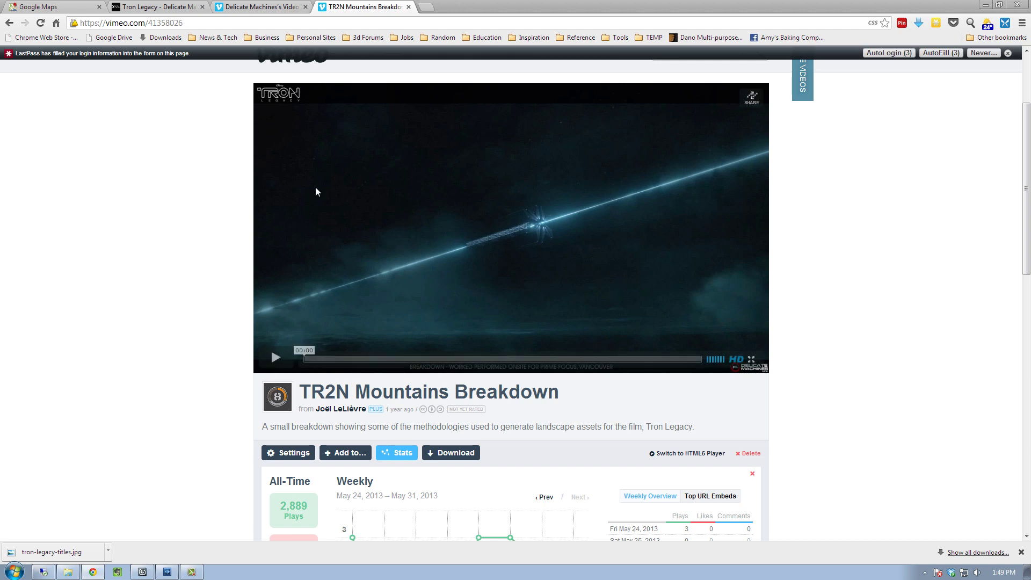
Play the breakdown video from near its start, then open the TRON_0490_full frames folder.
left_click(274, 358)
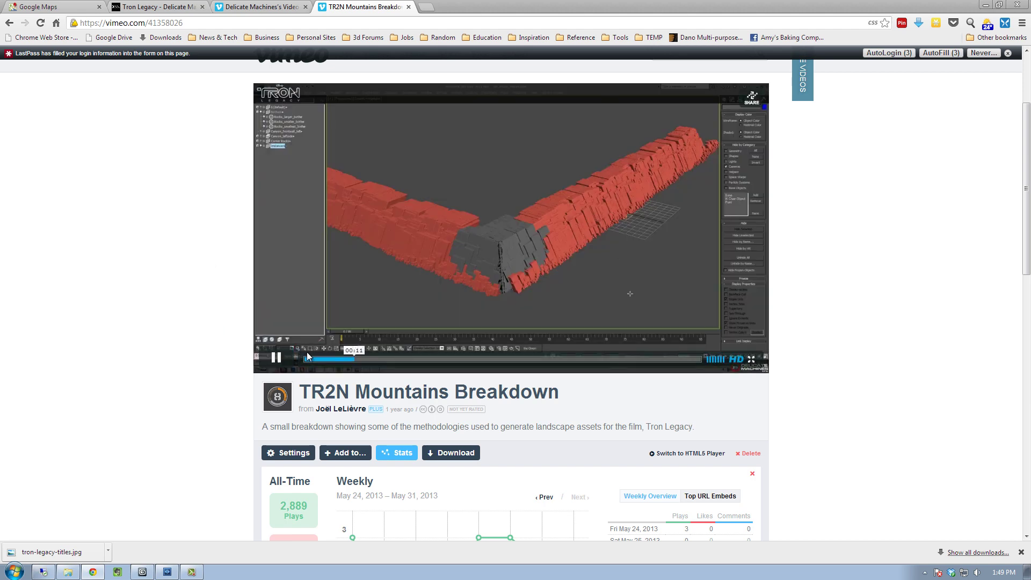
left_click(317, 361)
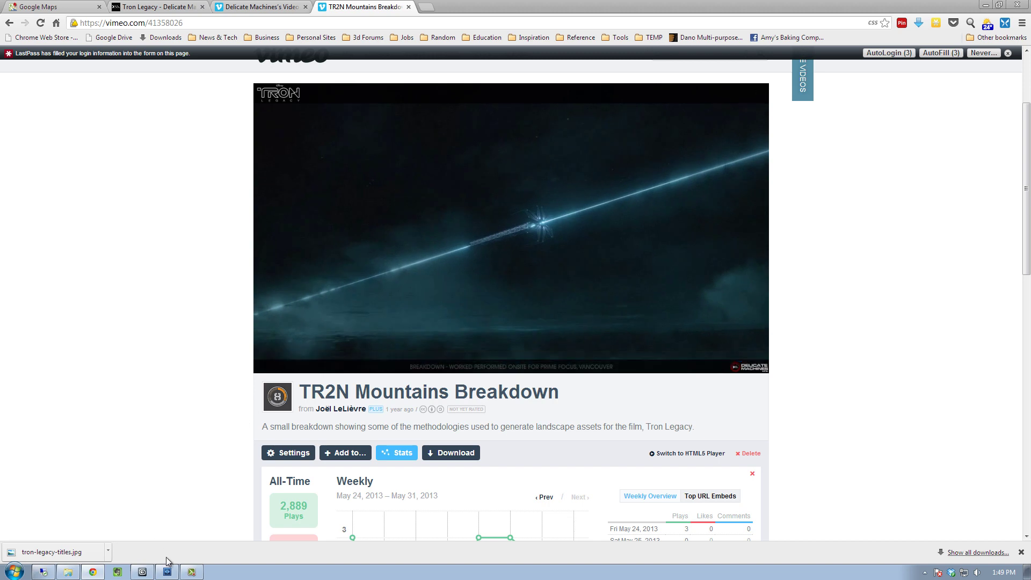
left_click(68, 572)
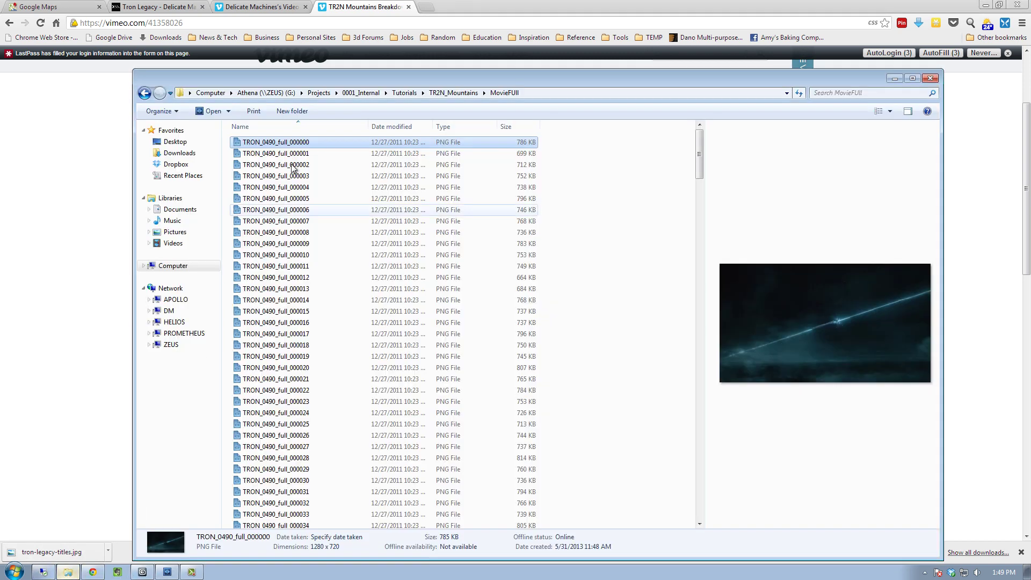
Play the TRON_0490_full PNG sequence full screen in Pdplayer, then return to the Vimeo page.
left_click(209, 111)
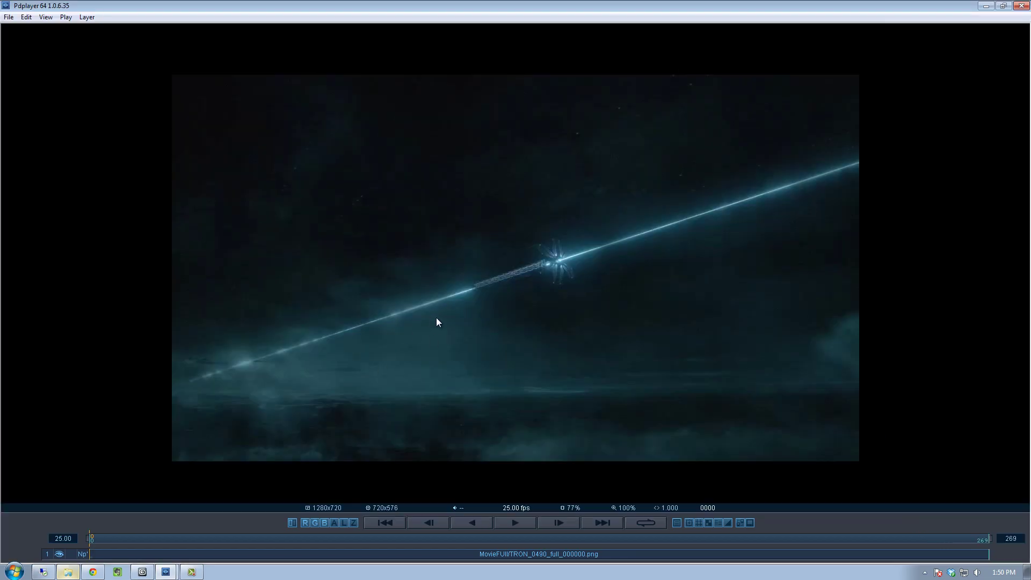
key("ctrl+f")
key("space")
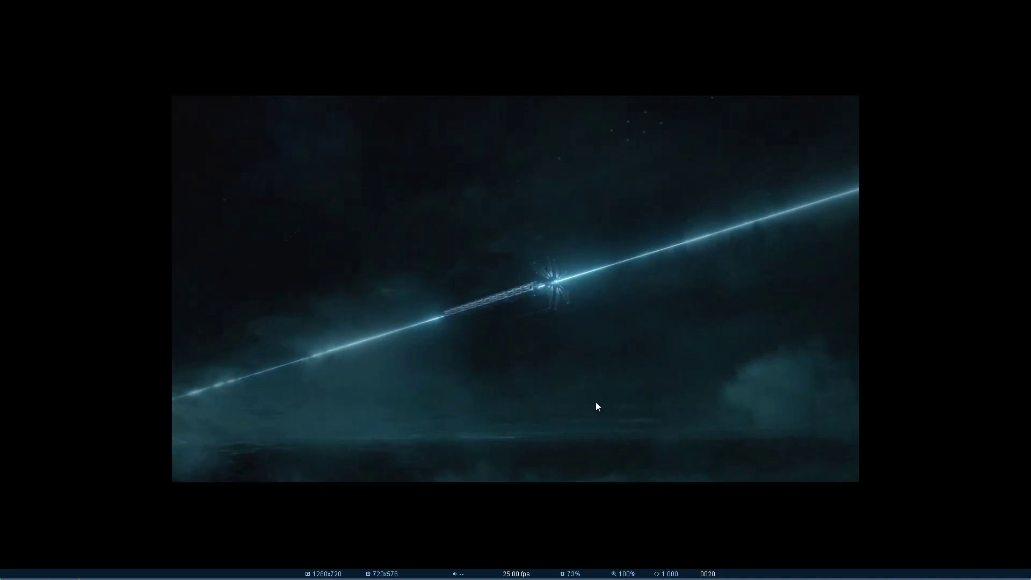
key("Escape")
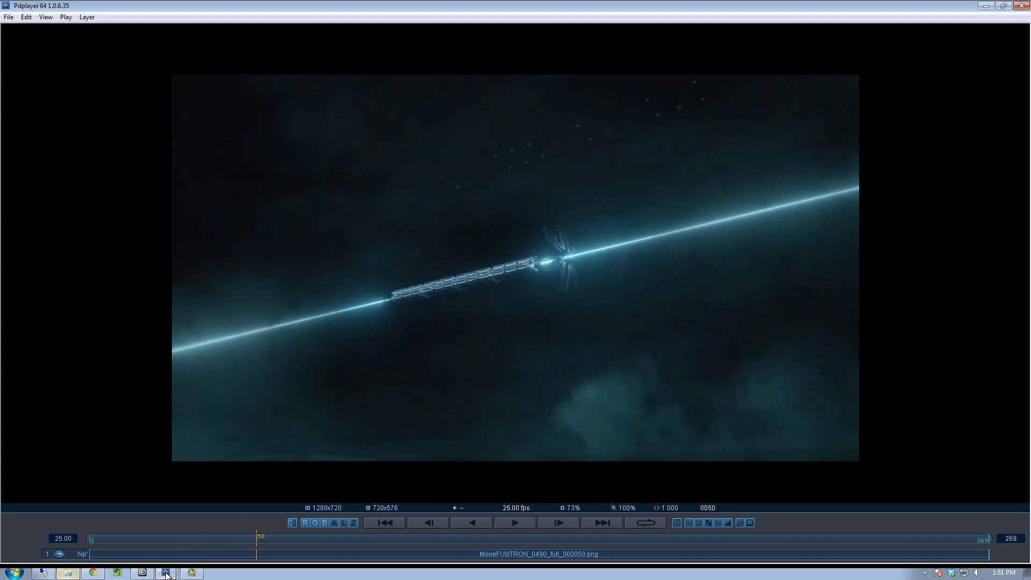
left_click(94, 573)
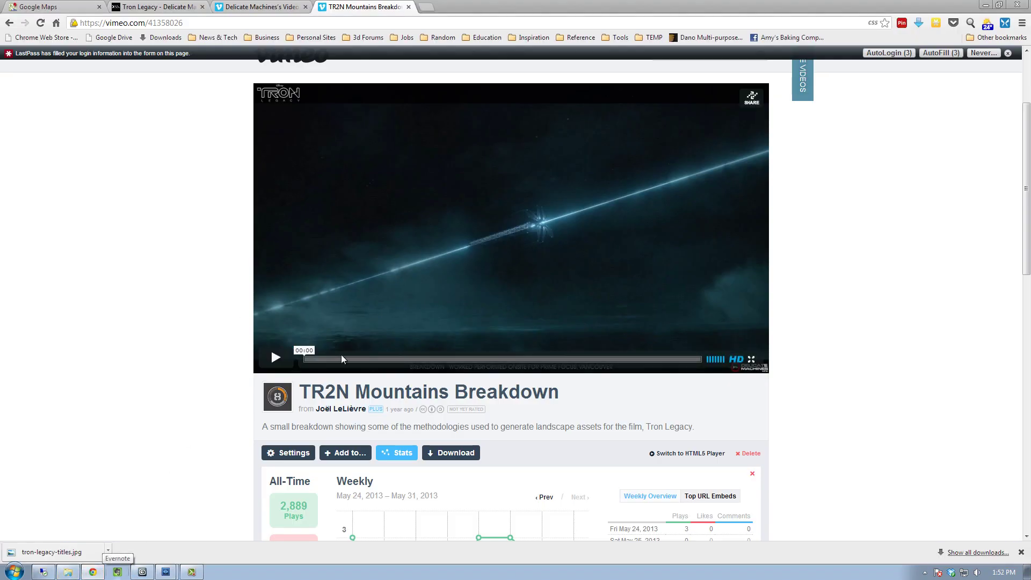
Watch more of the breakdown video, then switch back to the UP_rocks_tut_v001 scene in 3ds Max.
left_click(285, 364)
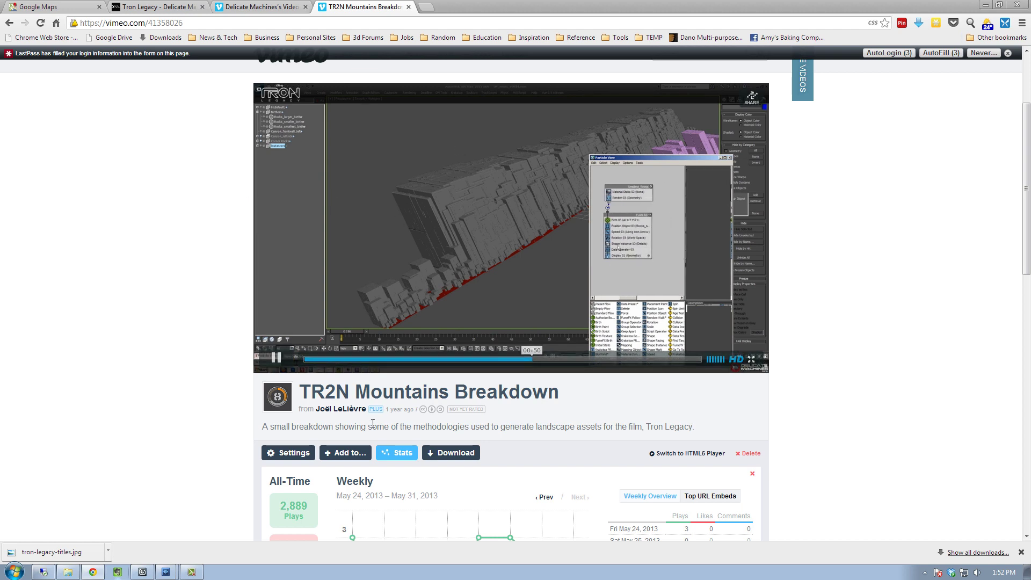
left_click(143, 573)
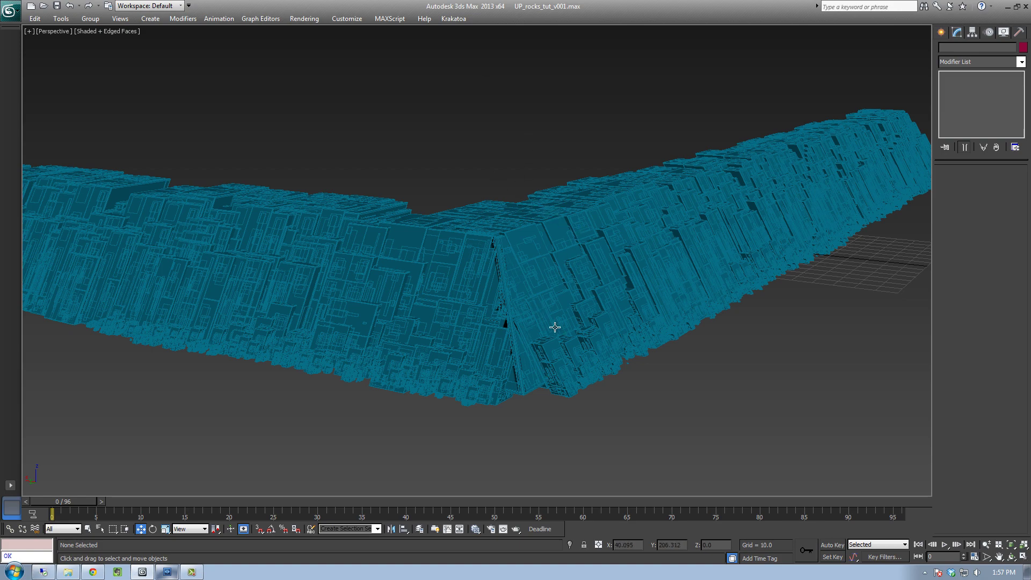
Inspect the teal rock wall's corner, shaded without the edge wireframe.
middle_click_drag(577, 289, 514, 231, "alt")
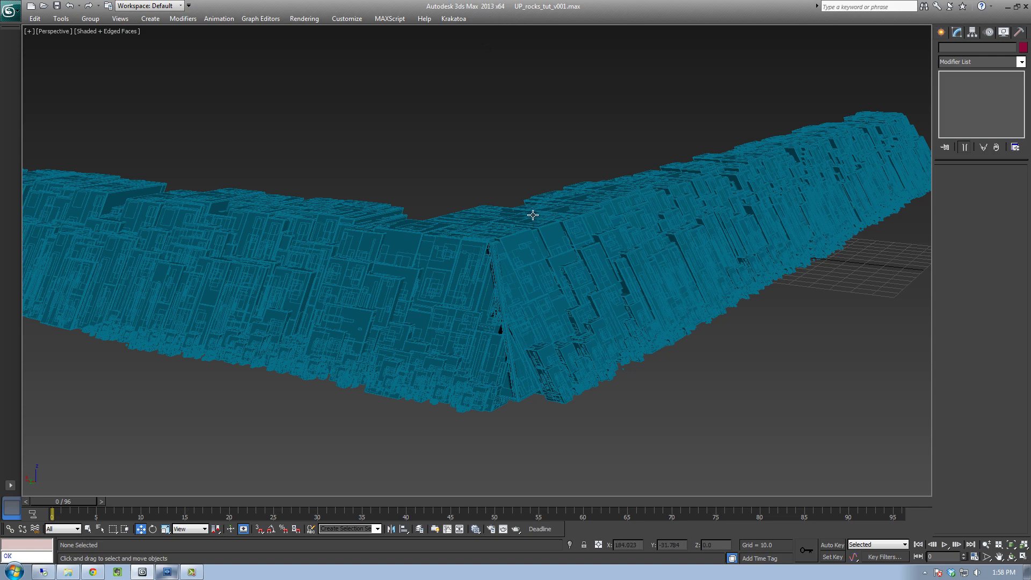
middle_click_drag(504, 260, 502, 260, "alt")
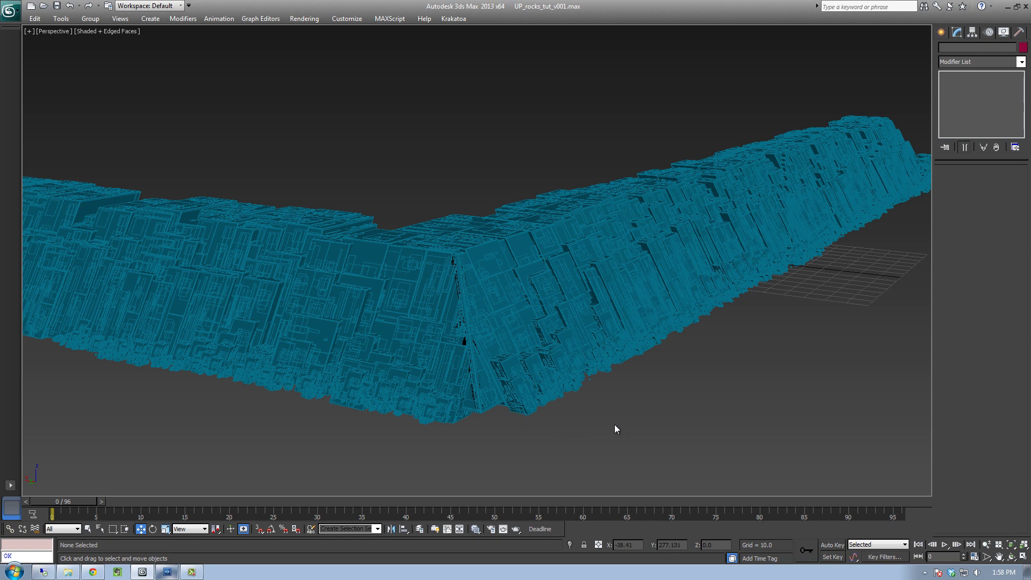
middle_click_drag(573, 410, 561, 386)
middle_click_drag(299, 157, 311, 123)
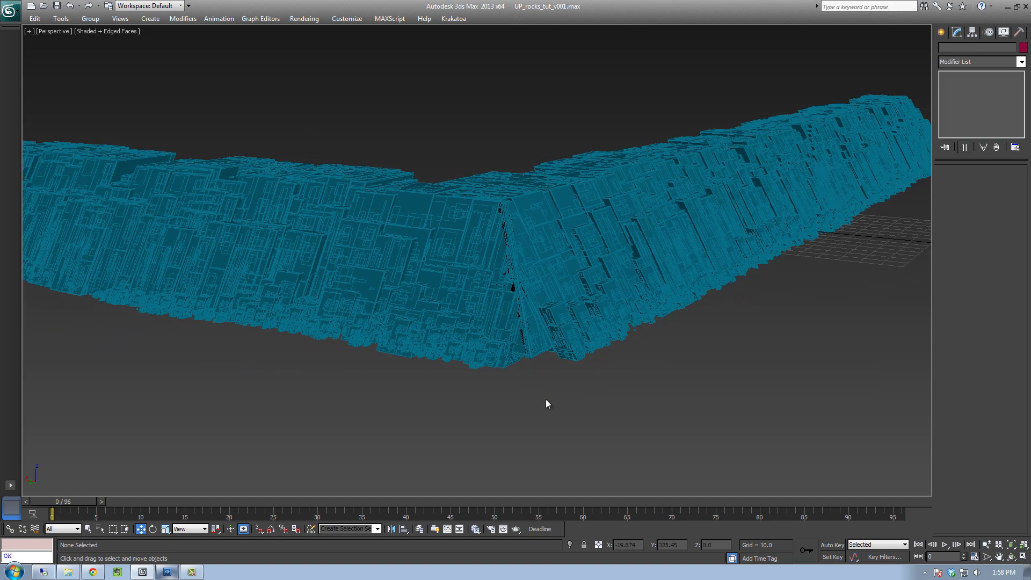
key("F4")
middle_click_drag(569, 338, 553, 396)
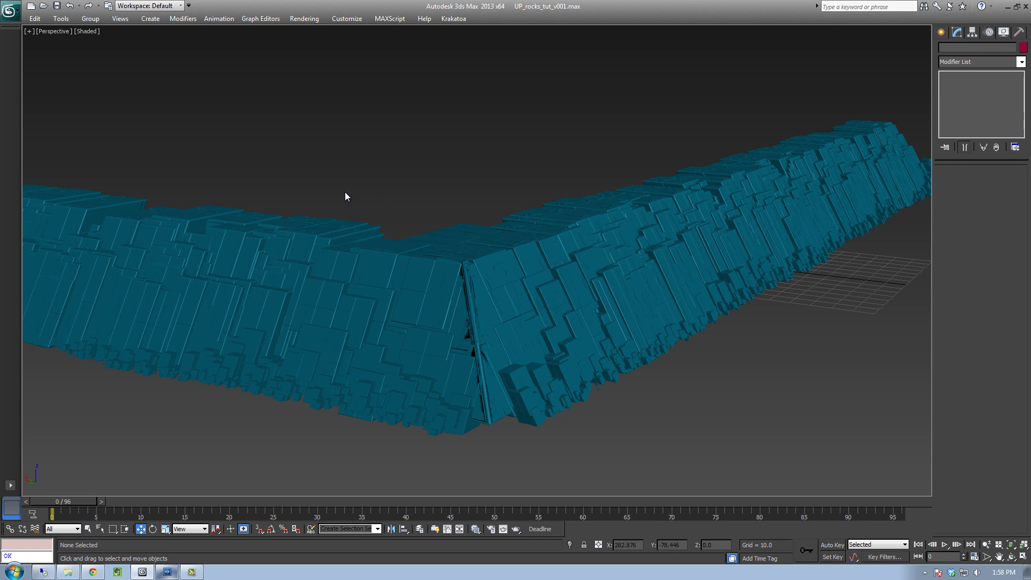
Select all three canyon rock meshes, restore edged-faces display, then deselect them.
key("ctrl+a")
key("F4")
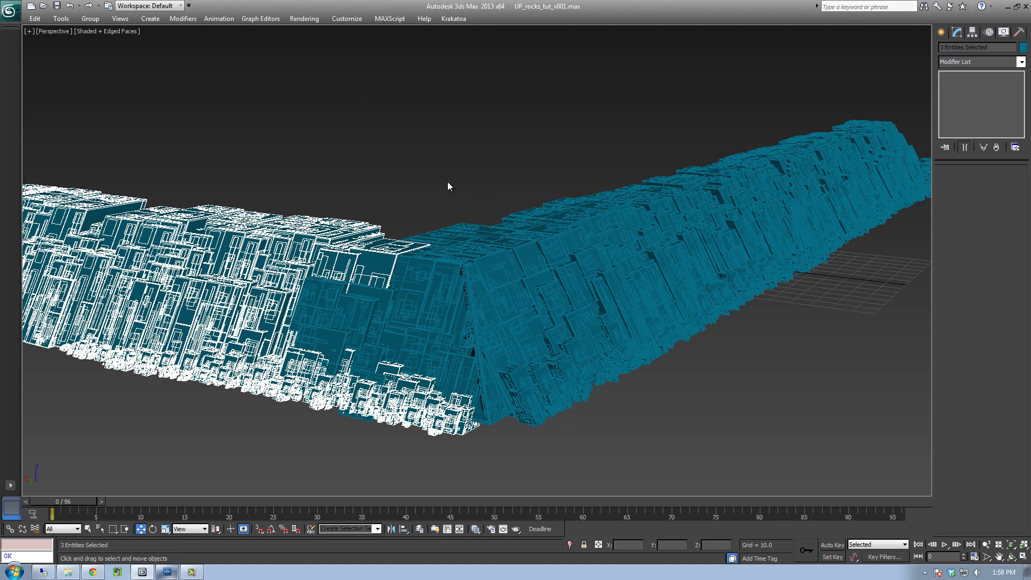
left_click(465, 225)
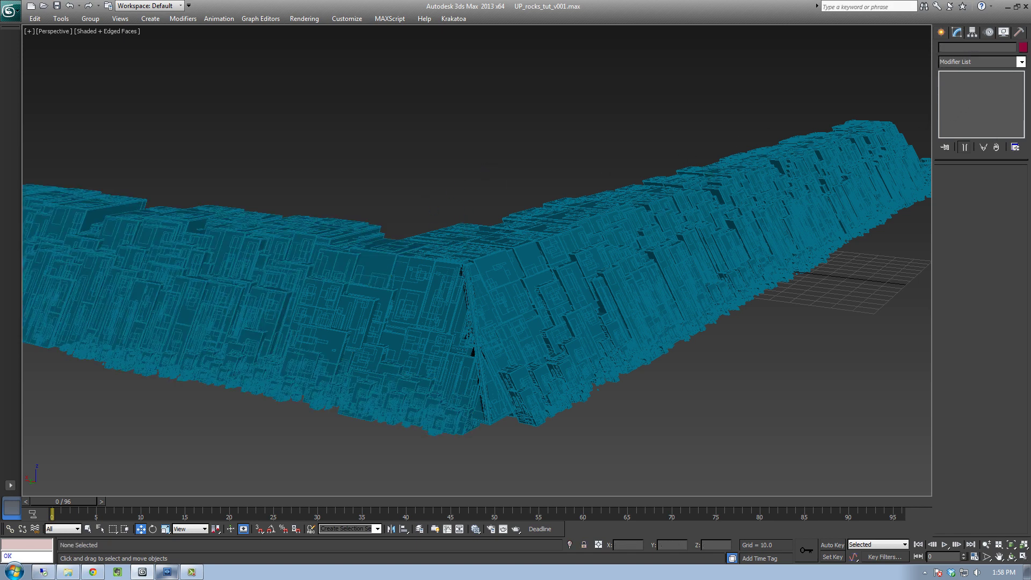
Open the scene's layer list and dock it on the left side.
key("h")
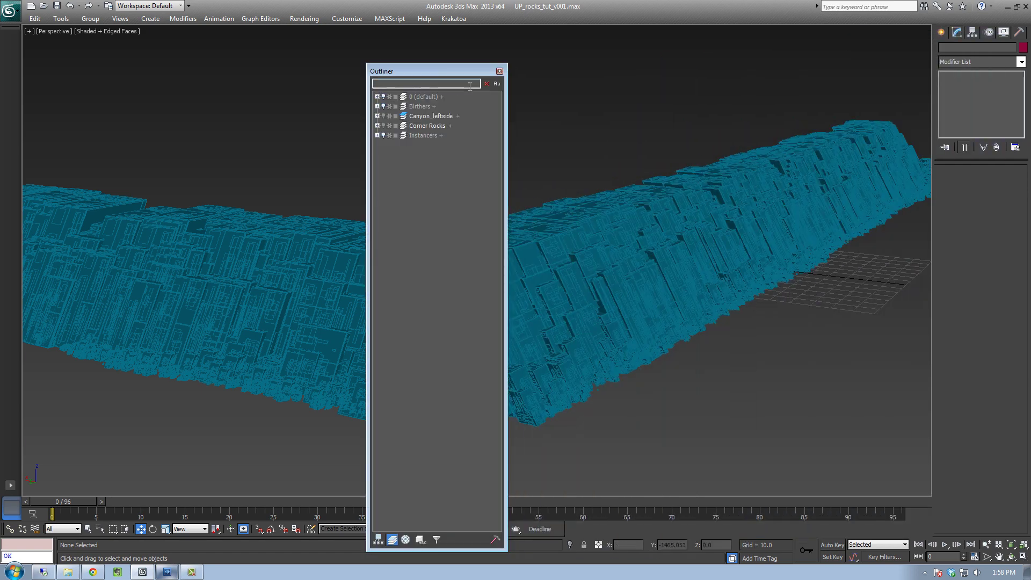
right_click(475, 71)
mouse_move(493, 78)
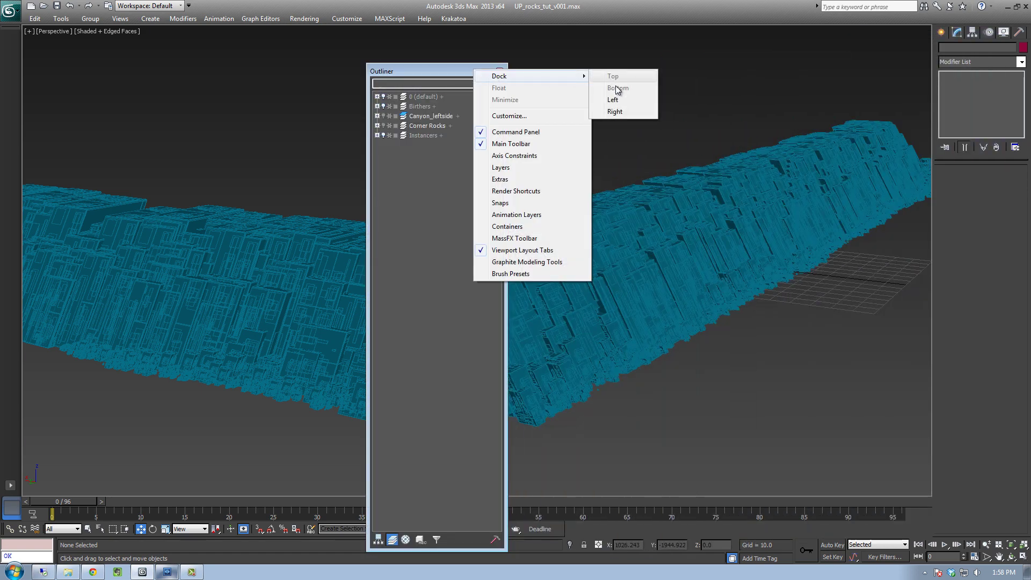
left_click(614, 100)
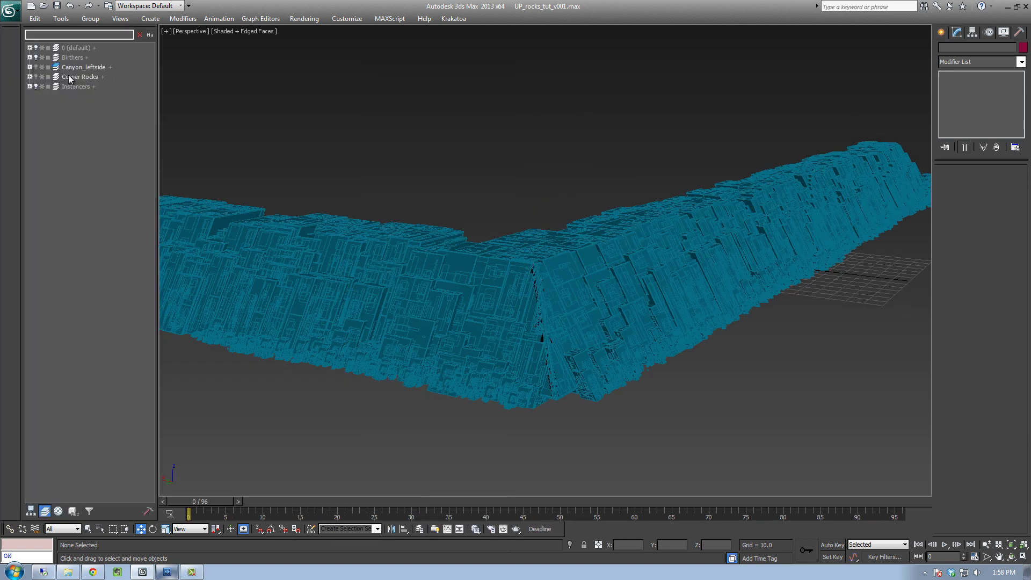
Hide the Corner Rocks and Canyon_leftside layers, emptying the viewport.
left_click(36, 77)
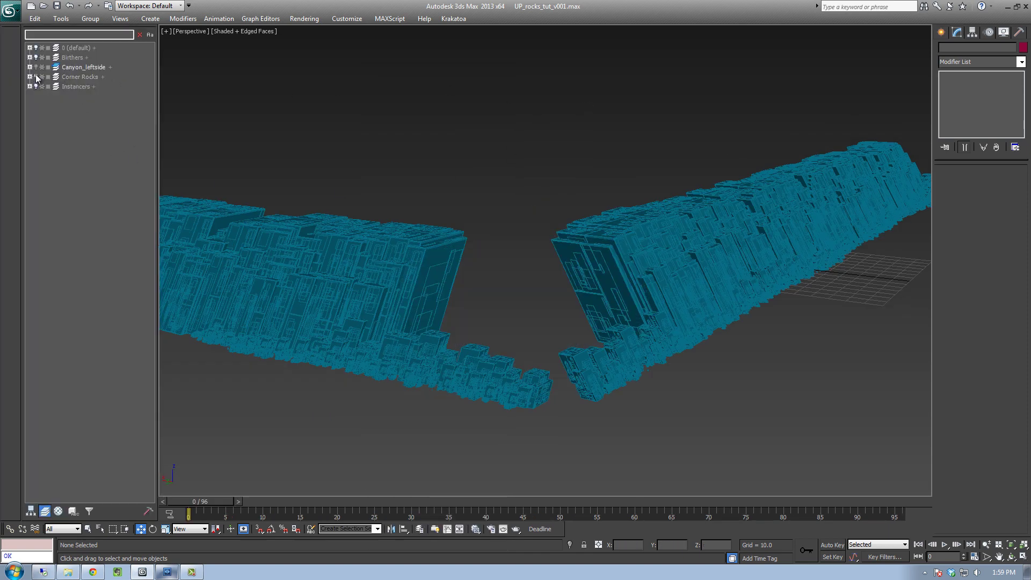
left_click(36, 68)
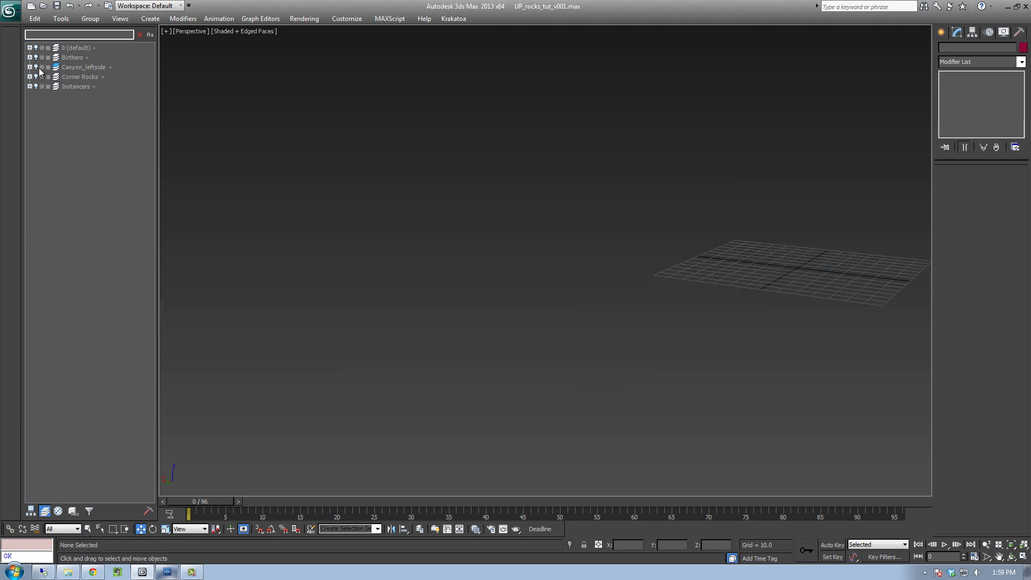
right_click(452, 263)
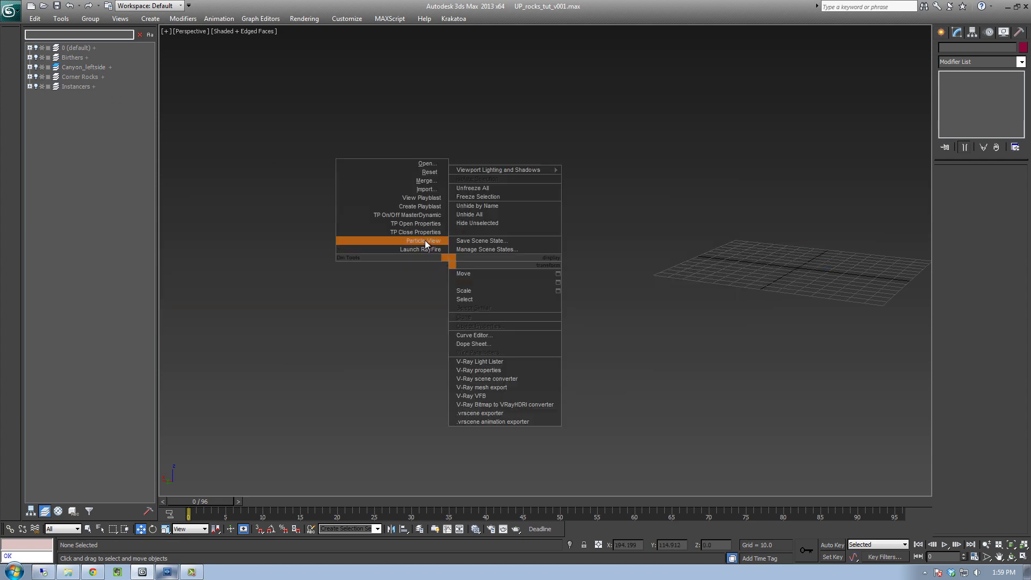
Open Particle View and unhide the rock particles in the viewport.
left_click(425, 241)
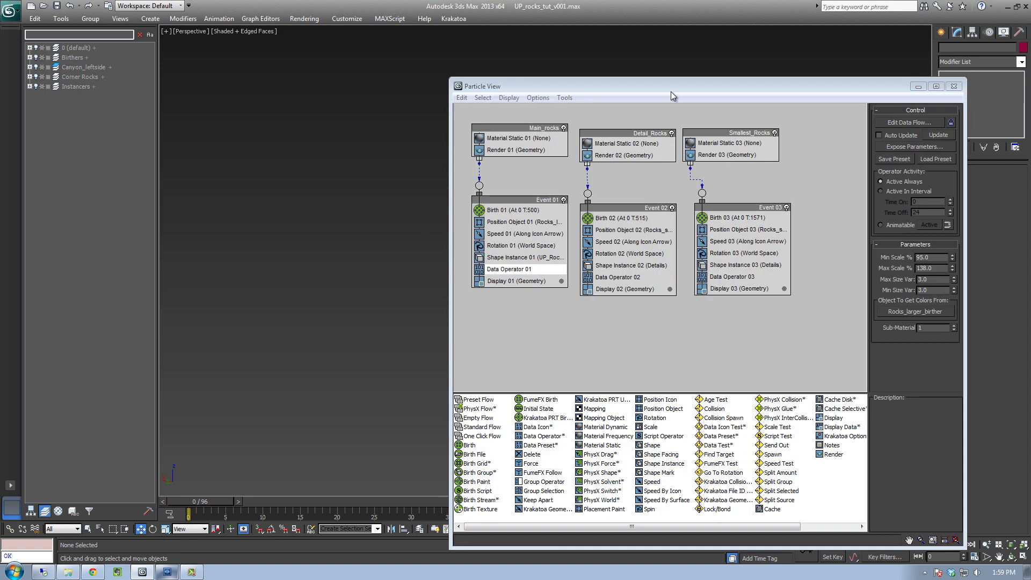
left_click_drag(672, 89, 446, 84)
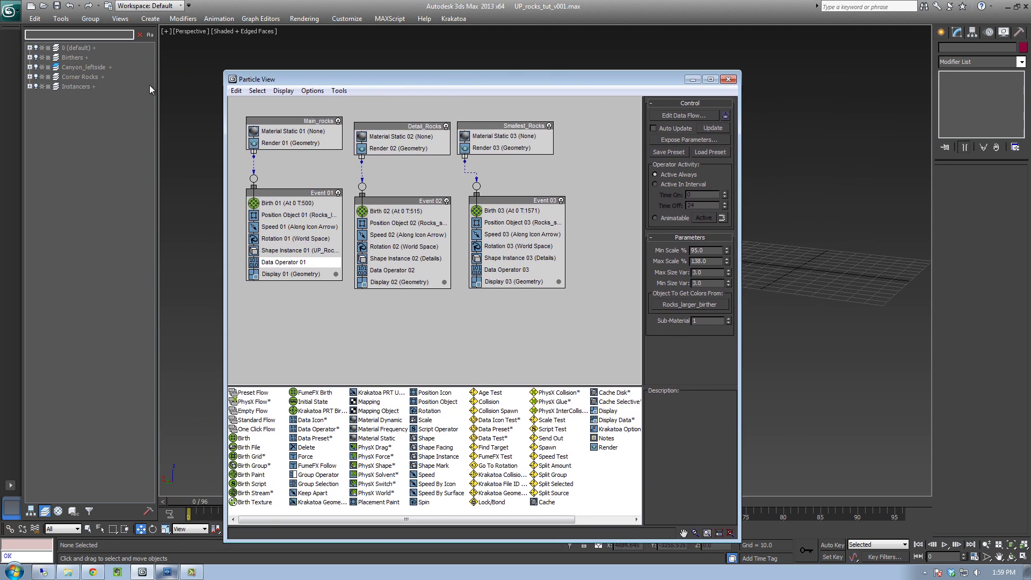
left_click(1004, 33)
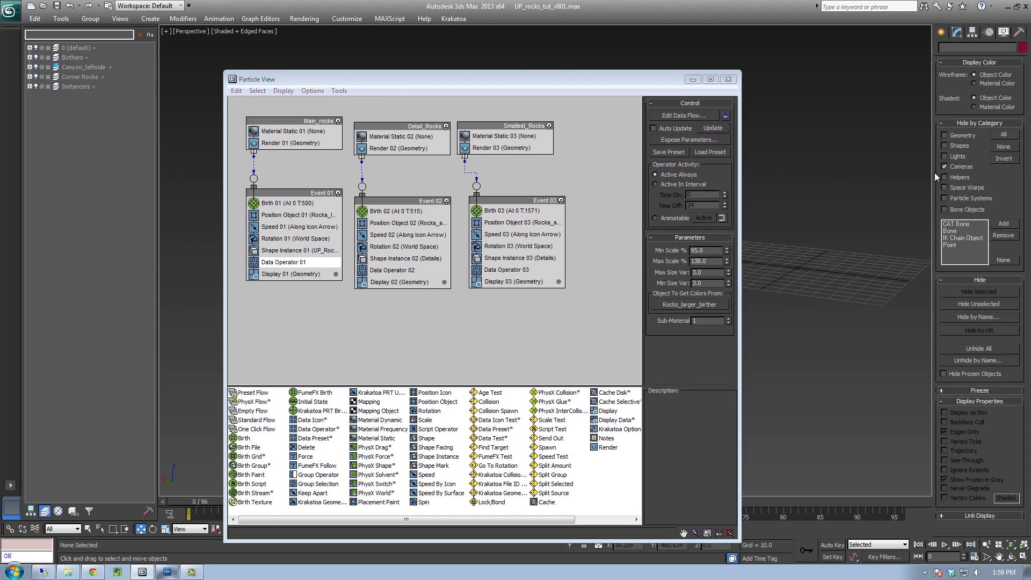
left_click(35, 48)
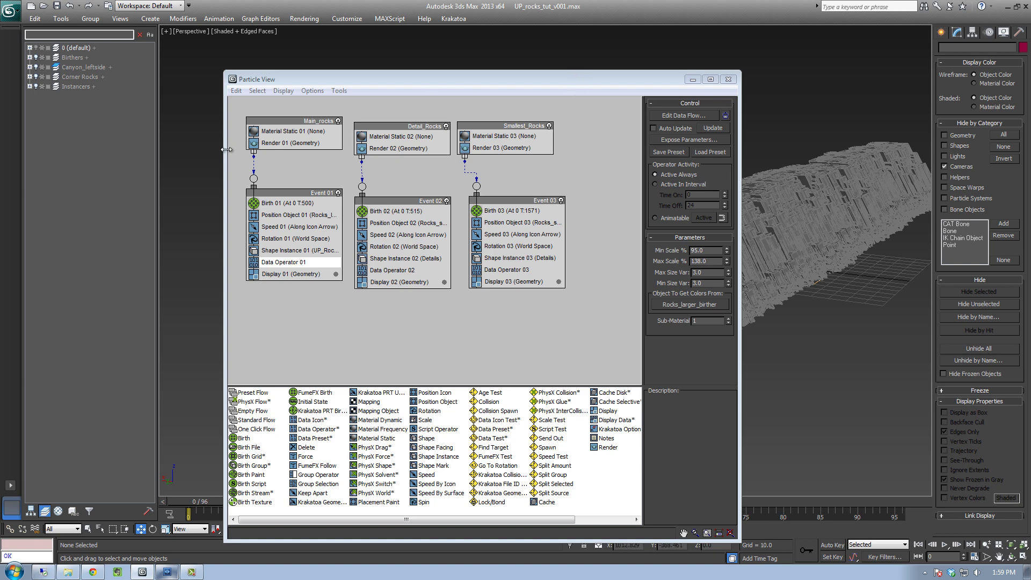
Arrange Particle View beside the grey rock wall, show Event 02, and select Main_rocks.
left_click_drag(225, 151, 496, 151)
left_click_drag(565, 80, 752, 45)
scroll(470, 290, "down", 5)
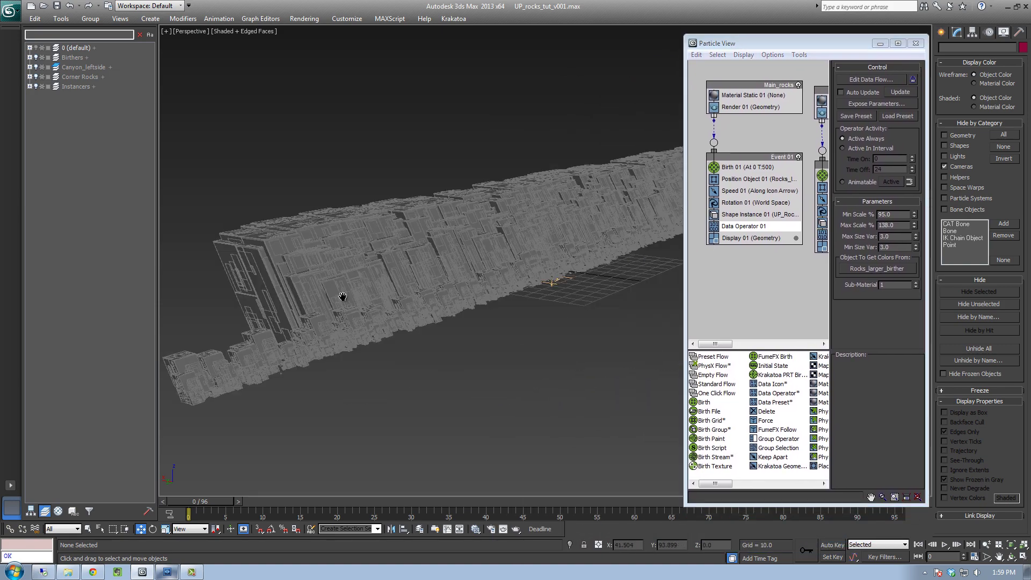
middle_click_drag(471, 290, 372, 323, "alt")
middle_click_drag(430, 287, 422, 289, "alt")
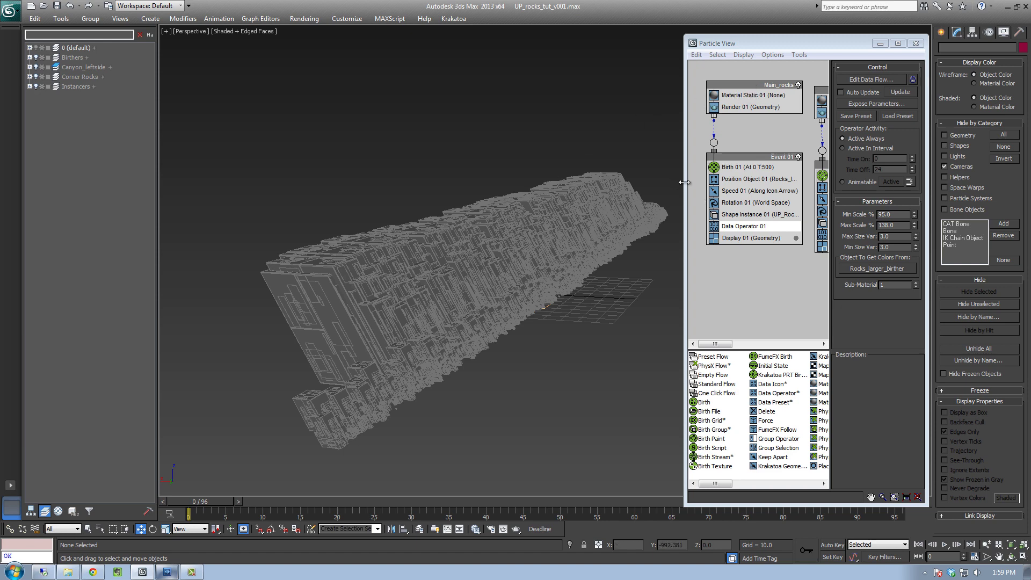
left_click_drag(684, 183, 565, 185)
mouse_move(372, 261)
middle_mouse_down()
mouse_move(301, 215)
mouse_move(379, 240)
mouse_move(344, 240)
middle_mouse_up()
key("F4")
left_click(309, 229)
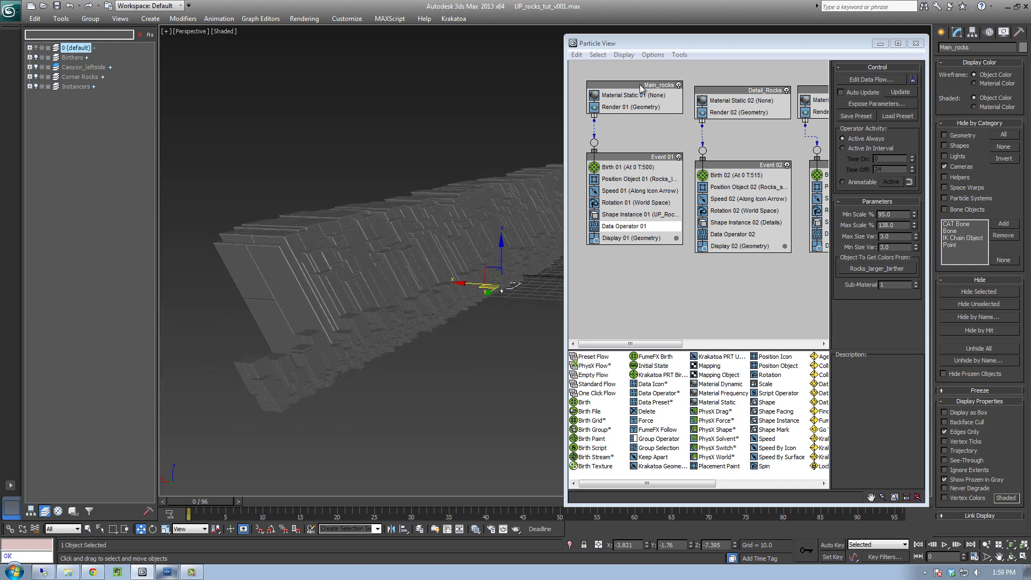
Set the Detail_Rocks particle display colour to yellow.
middle_click_drag(730, 161, 654, 161)
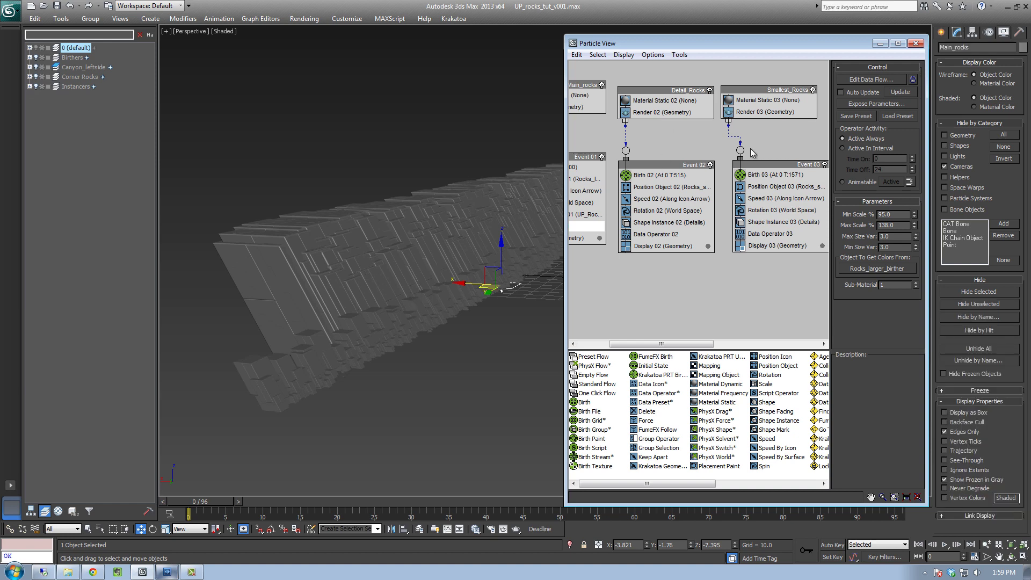
middle_click_drag(757, 209, 729, 209)
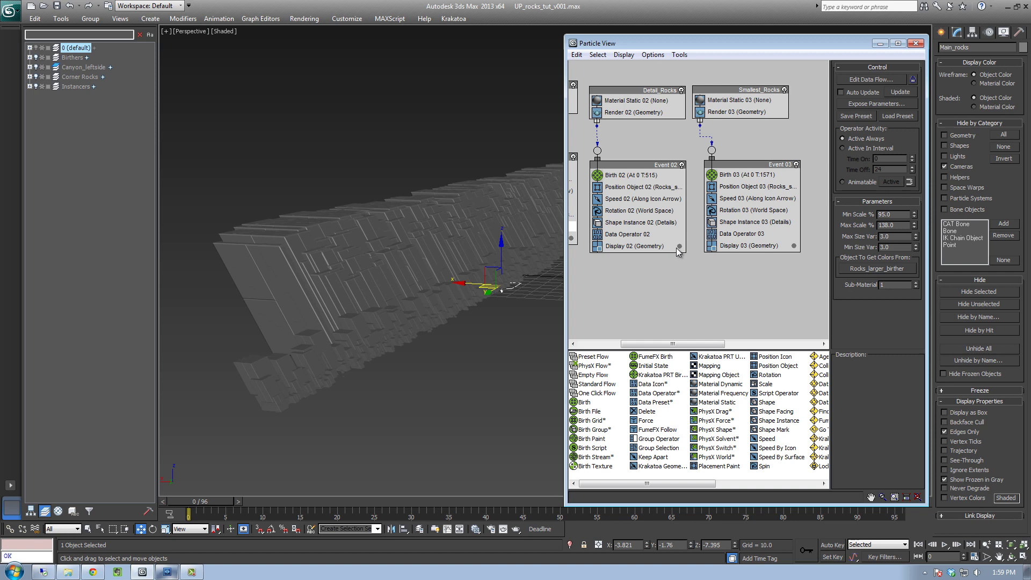
left_click(679, 247)
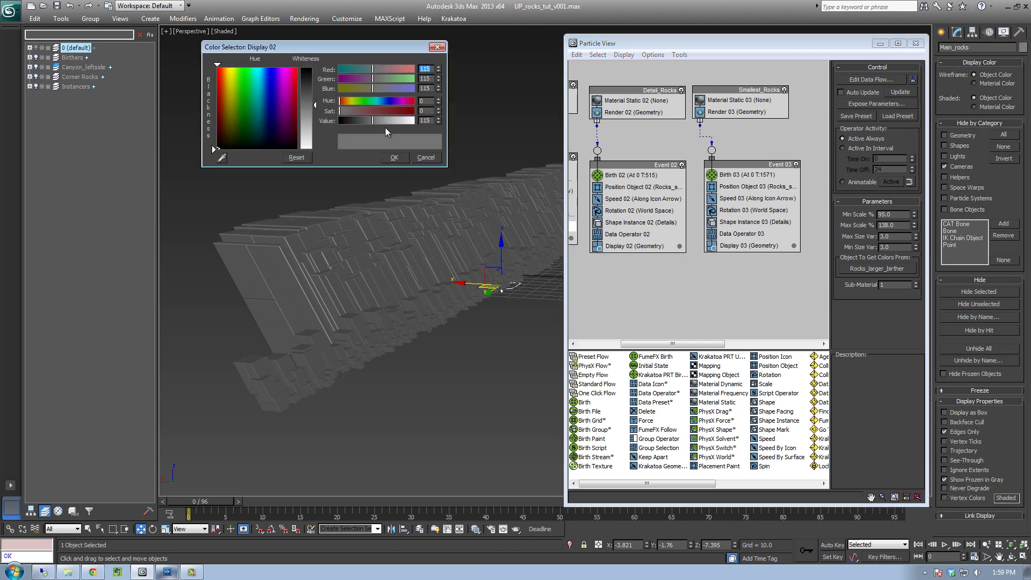
left_click_drag(378, 122, 352, 101)
left_click(392, 156)
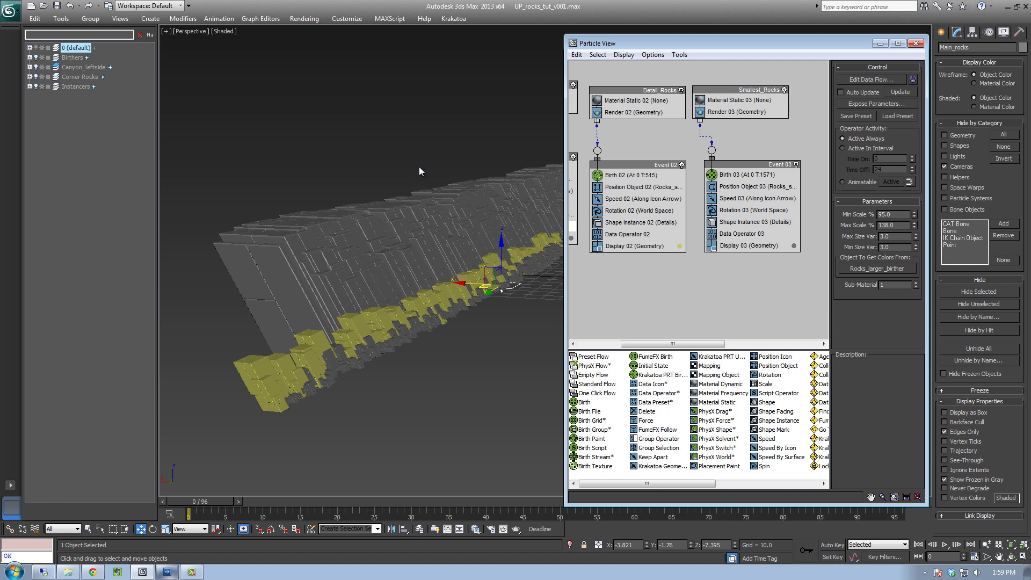
Make the Smallest_Rocks particles display lavender-blue and minimize Particle View.
left_click(794, 247)
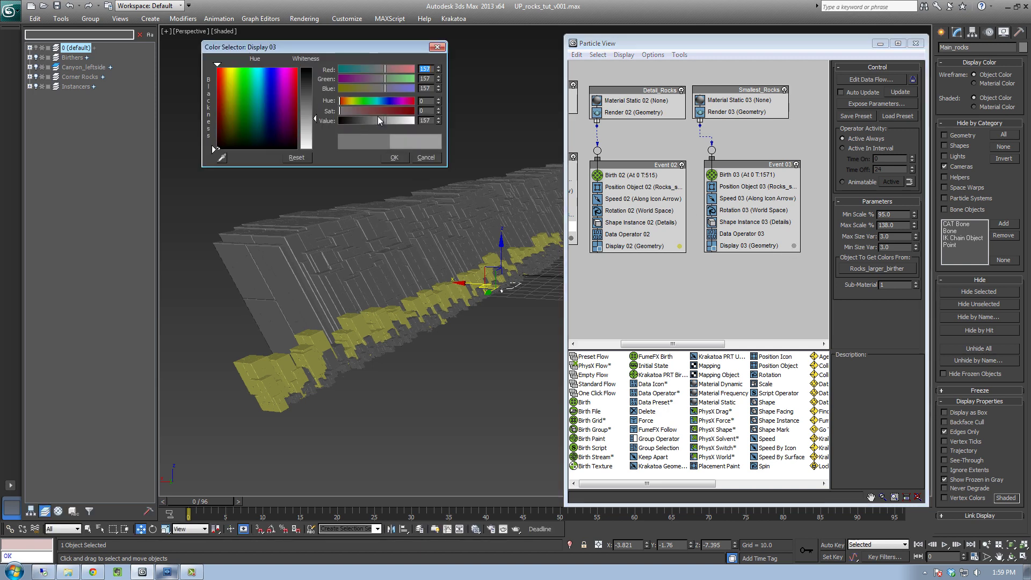
left_click(270, 96)
left_click(394, 158)
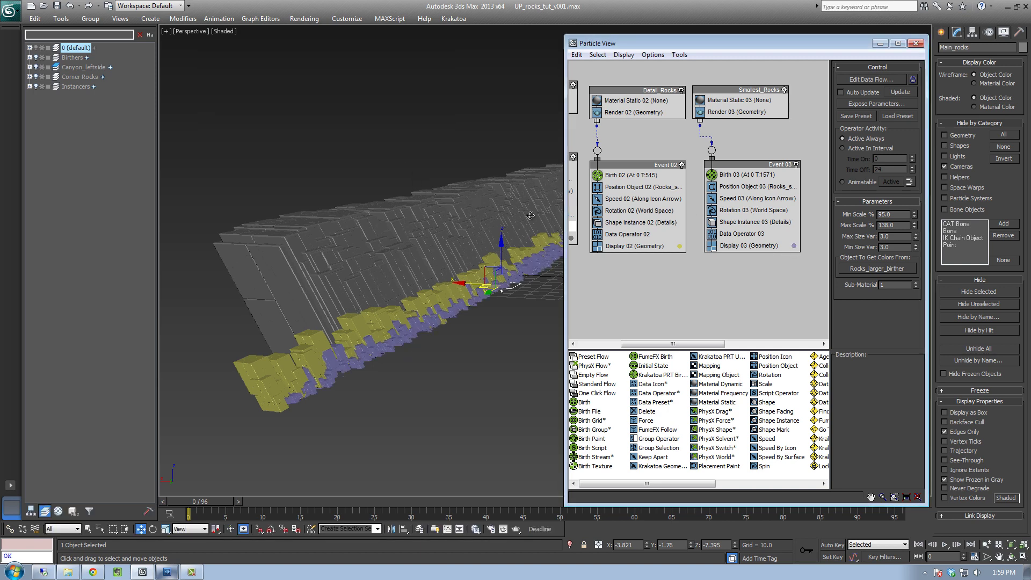
left_click(878, 45)
middle_click_drag(645, 194, 465, 260, "alt")
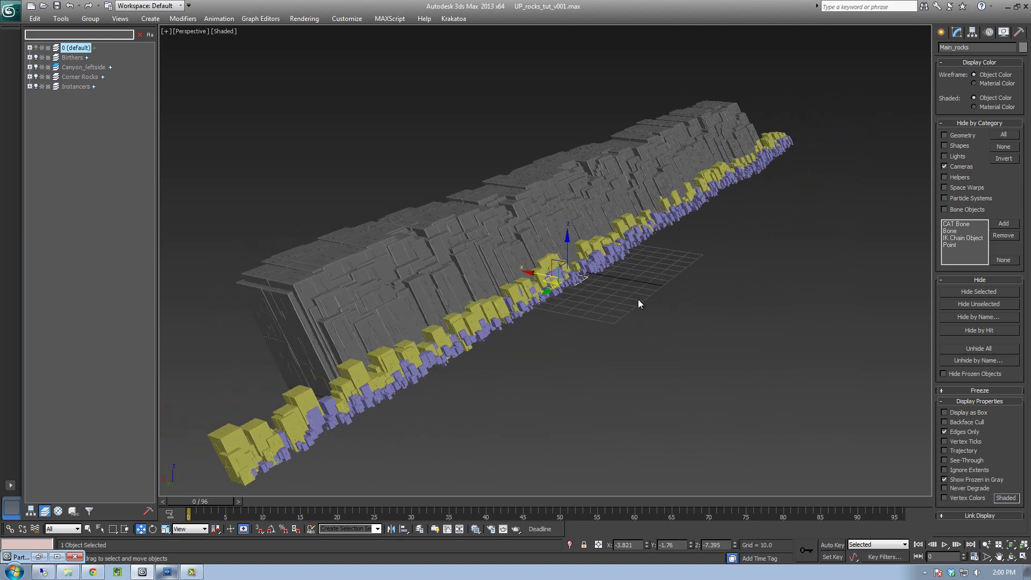
middle_click_drag(659, 290, 670, 281, "alt")
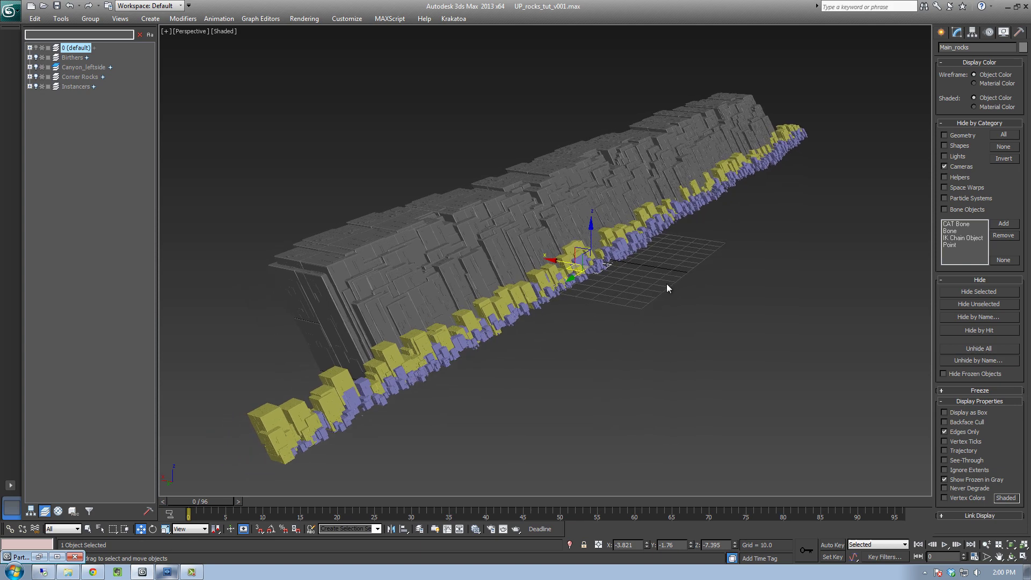
middle_click_drag(607, 296, 458, 245, "alt")
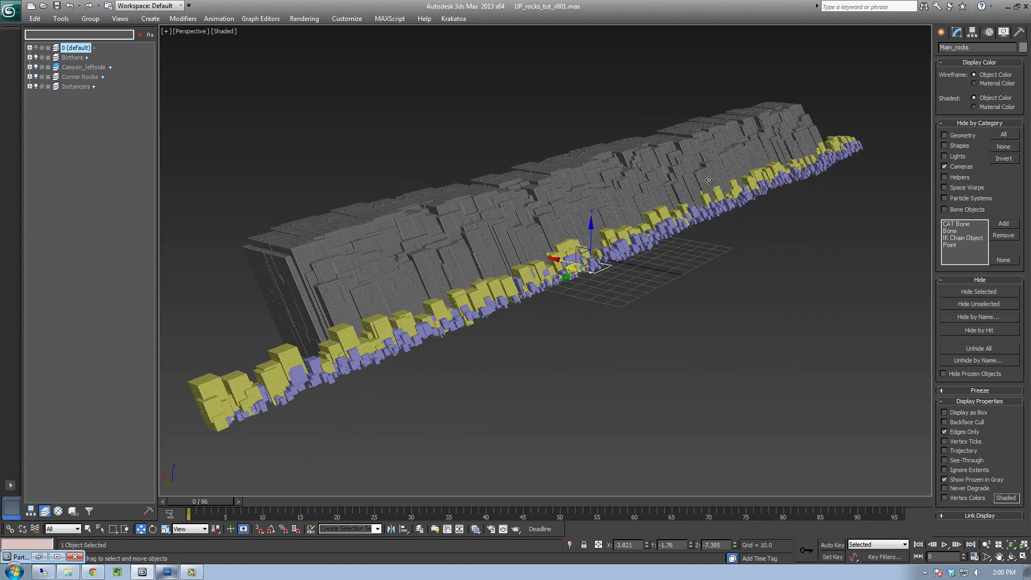
middle_click_drag(585, 247, 606, 253, "alt")
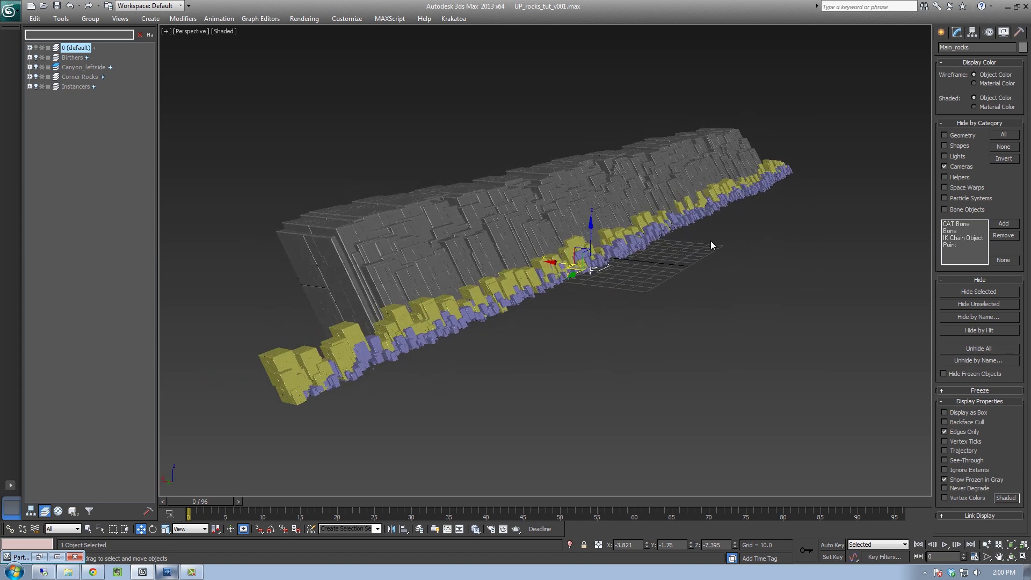
left_click(663, 285)
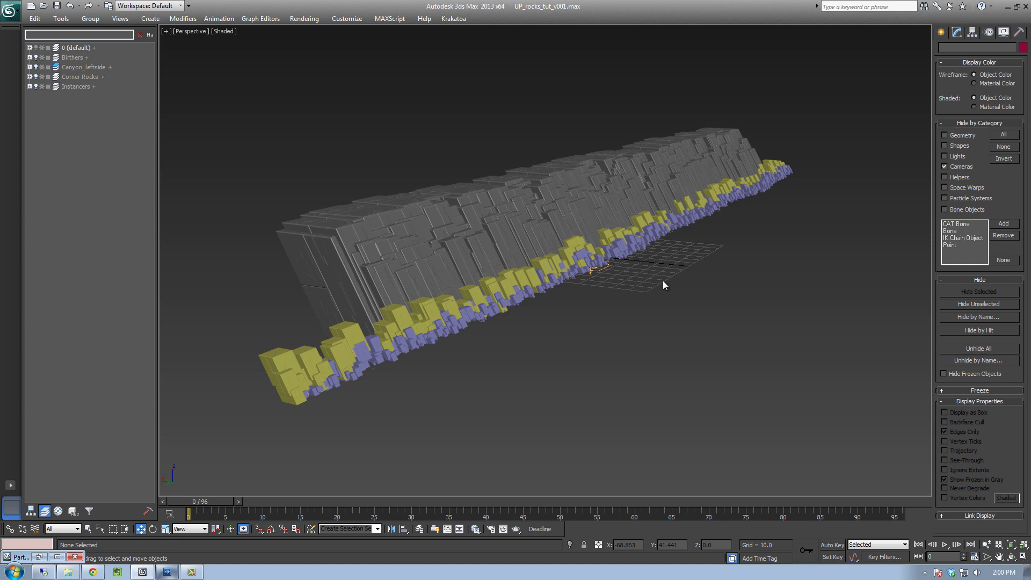
middle_click_drag(527, 270, 325, 455, "alt")
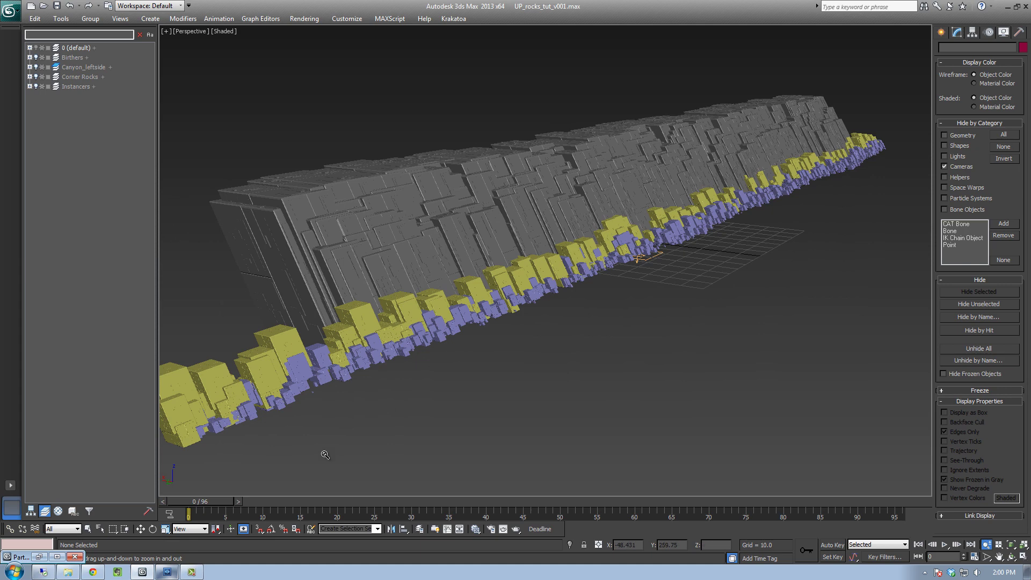
Switch off the Detail_Rocks and Smallest_Rocks flows, leaving only the grey Main_rocks wall visible.
left_click(41, 557)
mouse_move(615, 137)
middle_mouse_down()
mouse_move(680, 144)
mouse_move(605, 145)
middle_mouse_up()
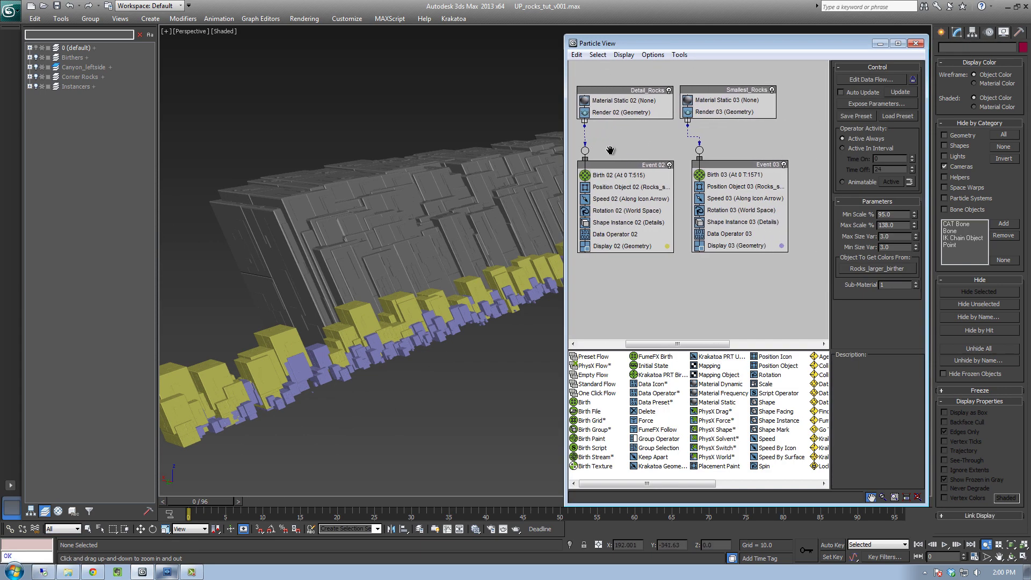
left_click(669, 91)
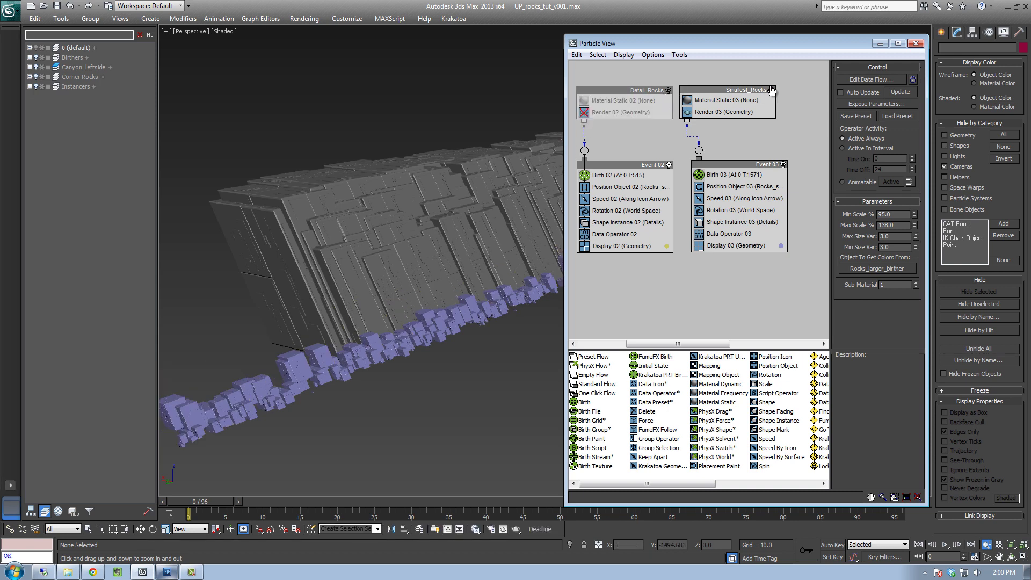
left_click(771, 90)
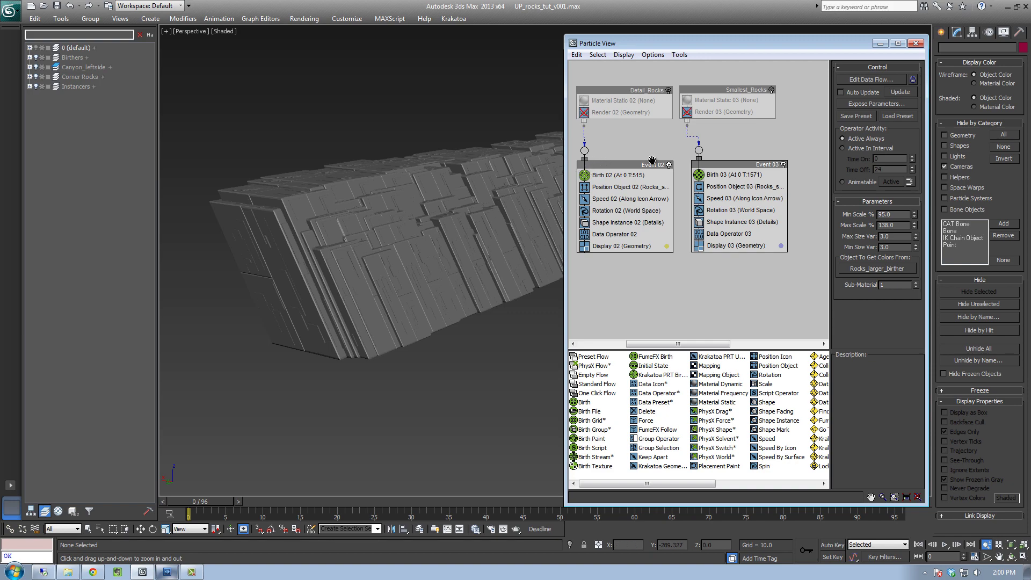
middle_click_drag(611, 163, 739, 160)
left_click_drag(570, 177, 711, 177)
middle_click_drag(536, 216, 464, 250)
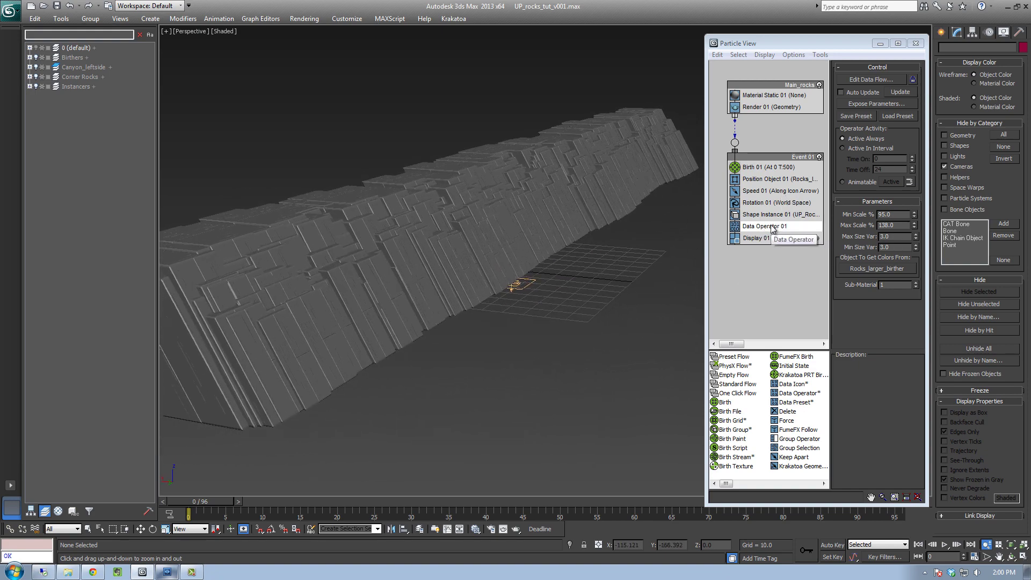
left_click(872, 80)
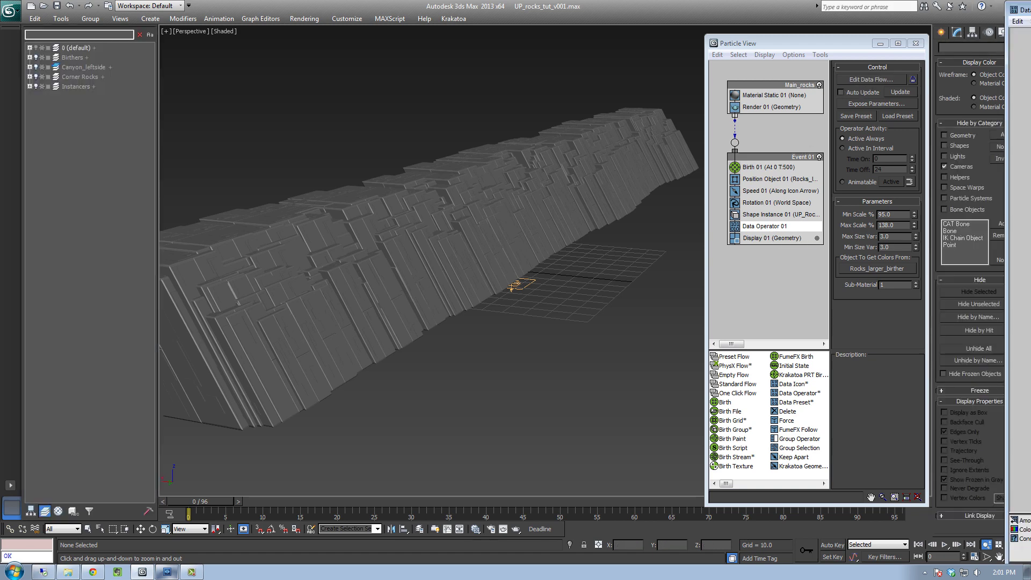
left_click_drag(1022, 9, 182, 21)
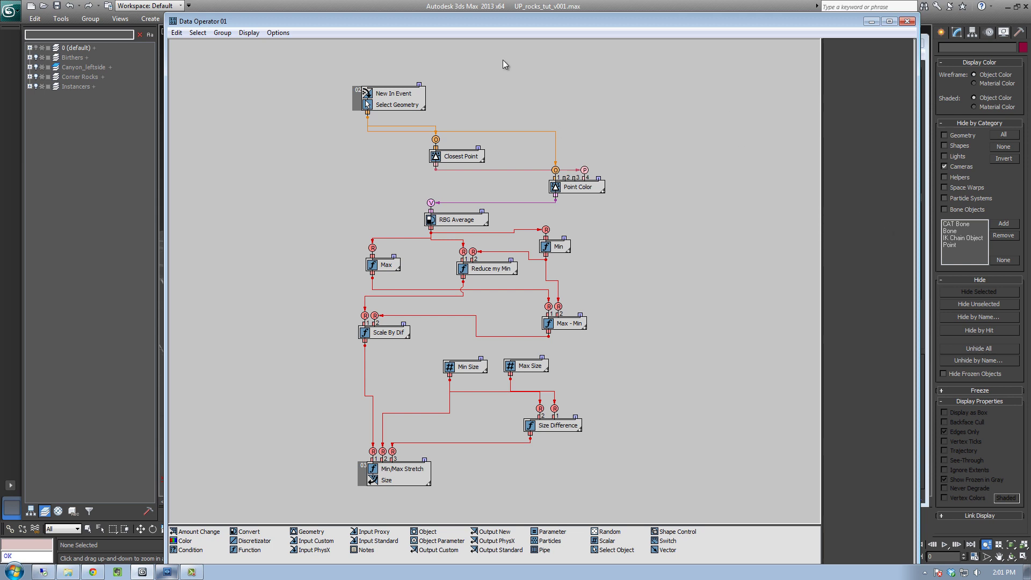
left_click_drag(520, 24, 548, 37)
left_click_drag(525, 28, 570, 36)
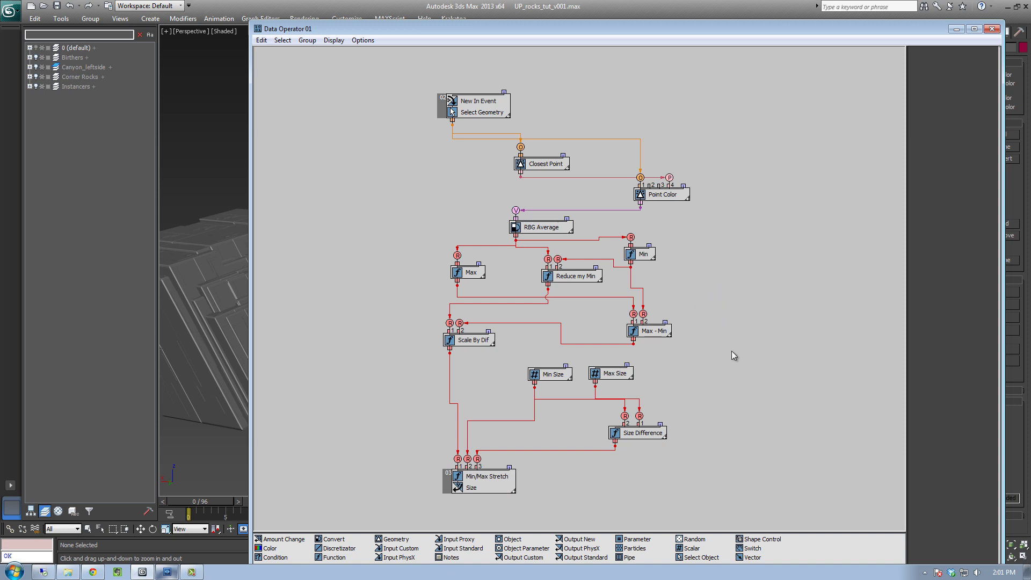
left_click(992, 28)
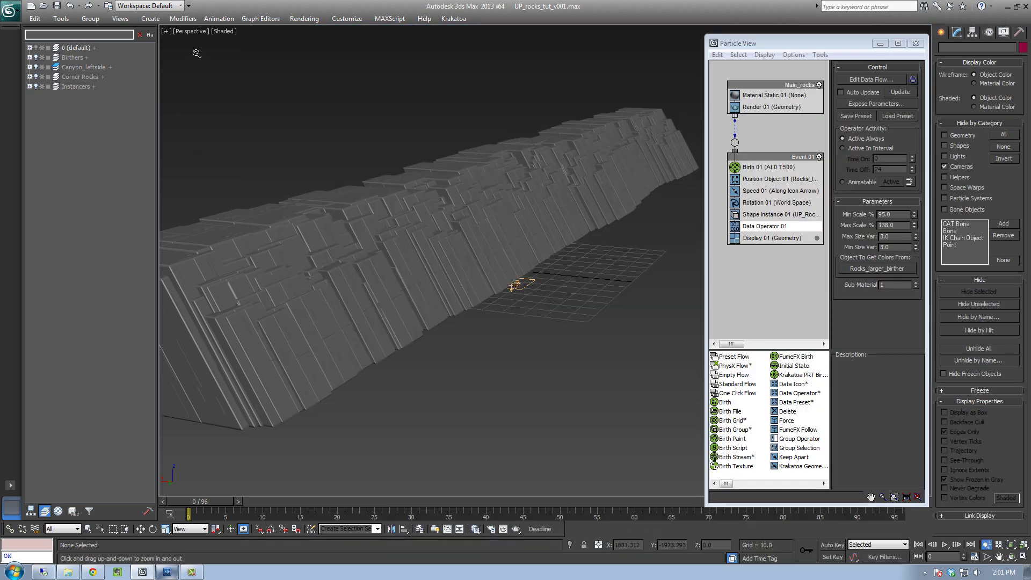
Unhide the Birthers layer with its smaller and smallest birthers, and switch off Main_rocks.
left_click(35, 57)
left_click(29, 57)
left_click(42, 77)
left_click(42, 87)
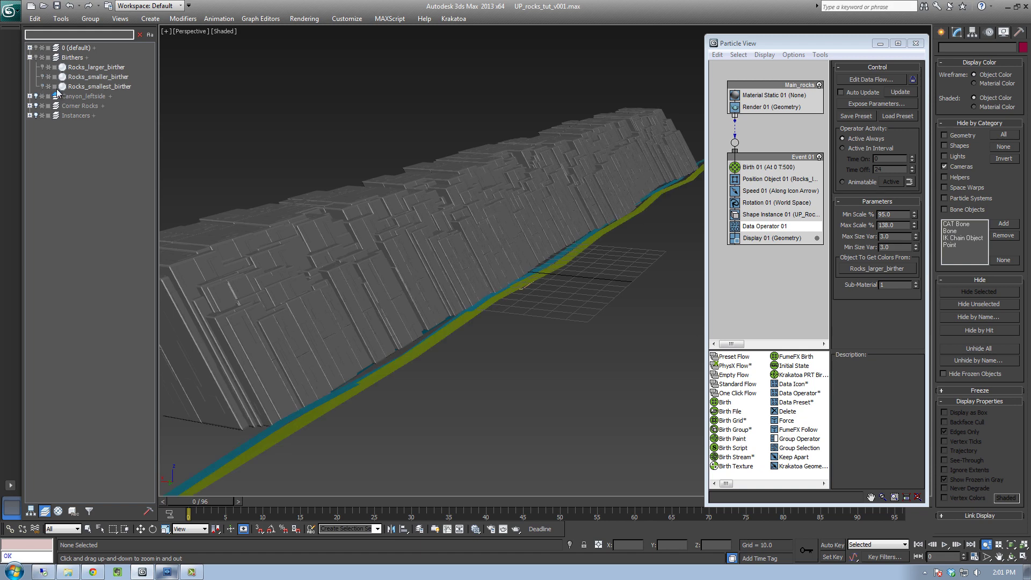
left_click(818, 85)
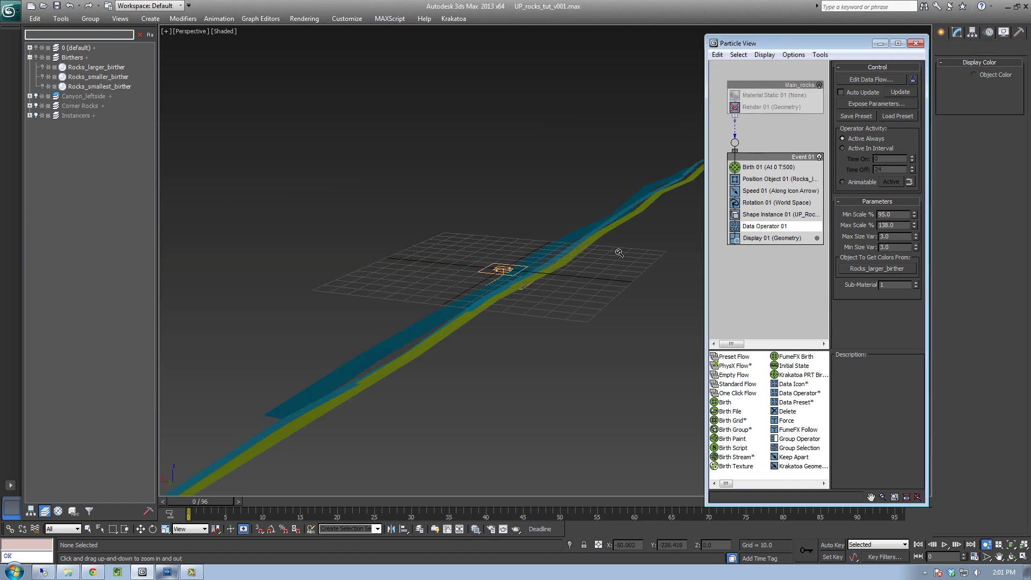
Show edged faces and set Rocks_smaller_birther's object colour to purple.
right_click(290, 419)
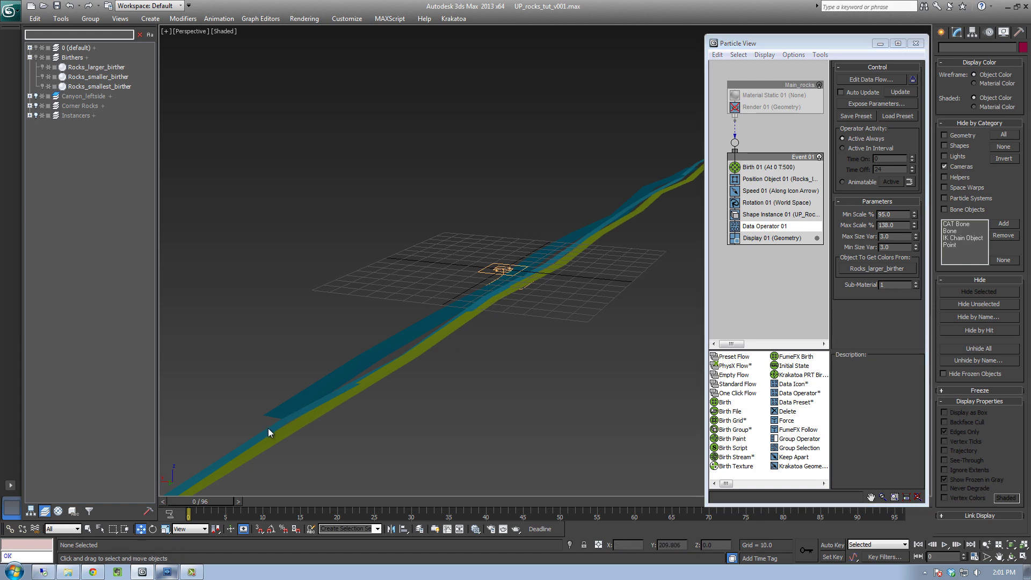
key("F4")
left_click(273, 428)
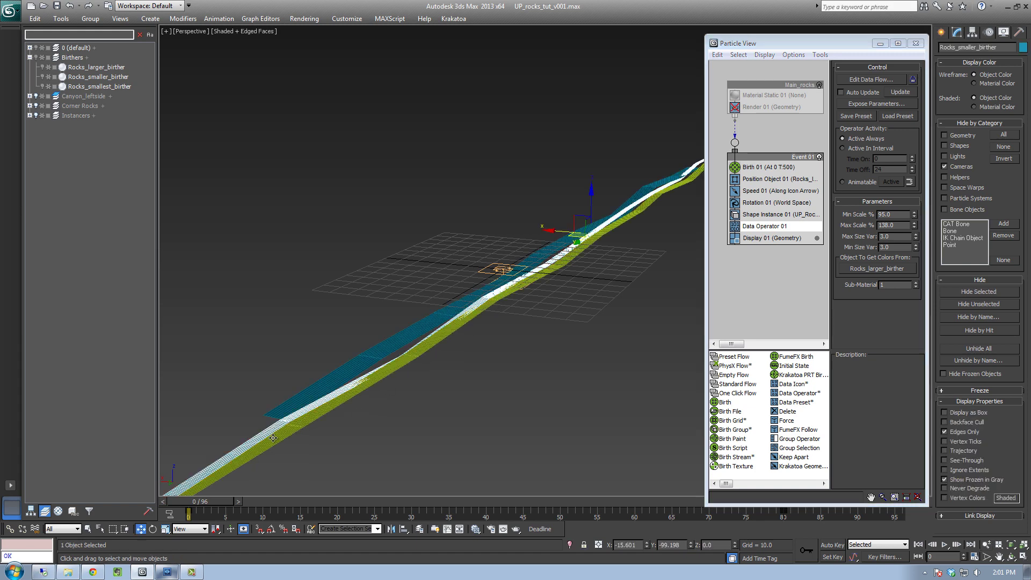
left_click(1023, 48)
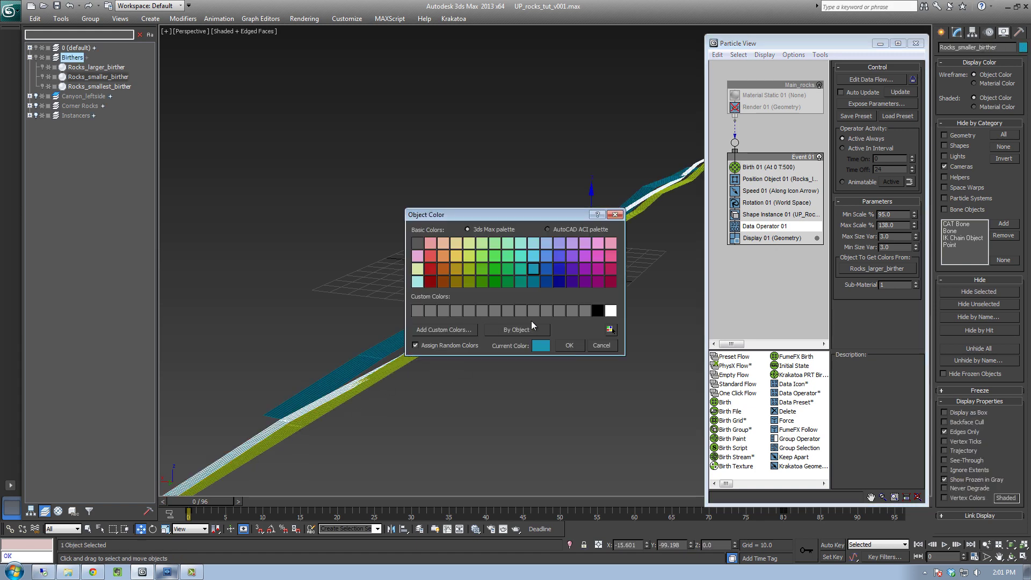
left_click(594, 283)
left_click(567, 343)
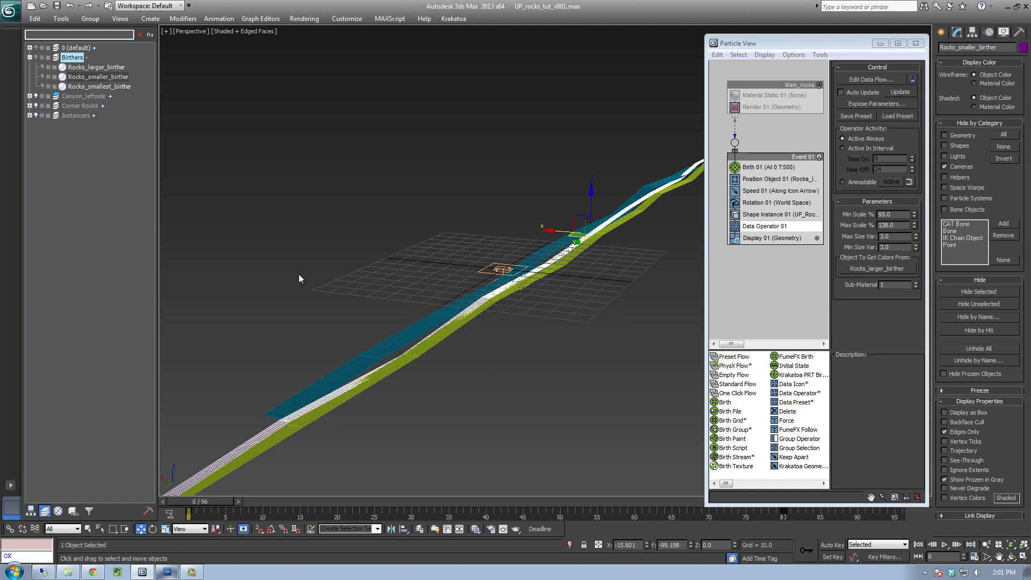
left_click(317, 285)
Zoom in on the emitter strips, then hide Rocks_smallest_birther and Rocks_smaller_birther.
key("alt+z")
left_click_drag(442, 373, 505, 298)
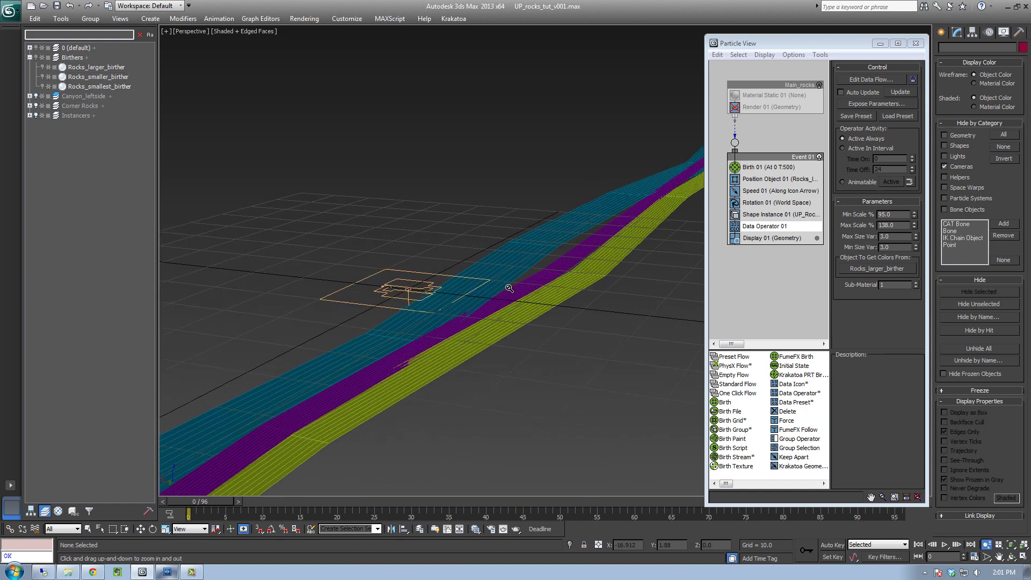
scroll(472, 301, "up", 3)
scroll(485, 301, "down", 4)
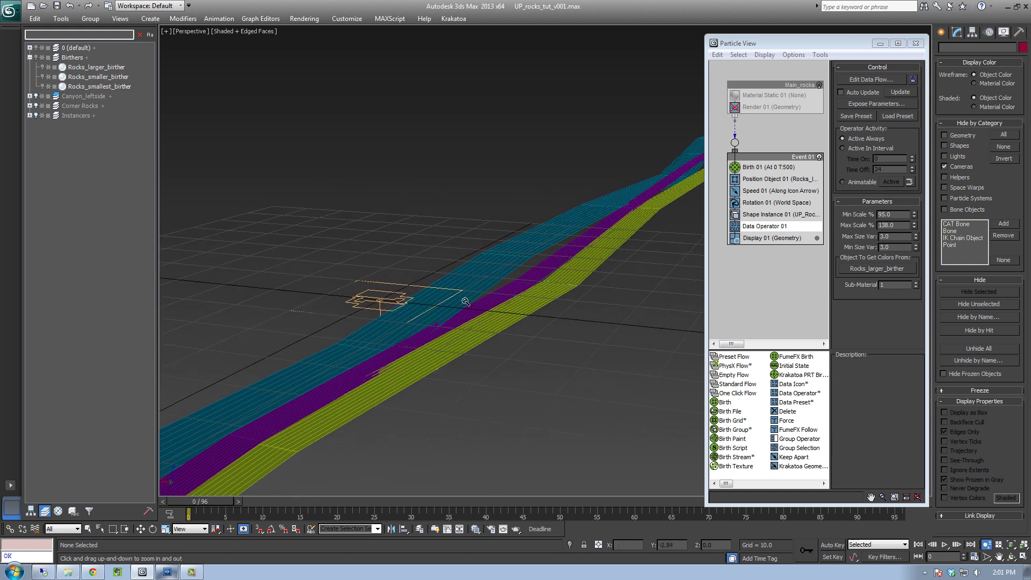
key("w")
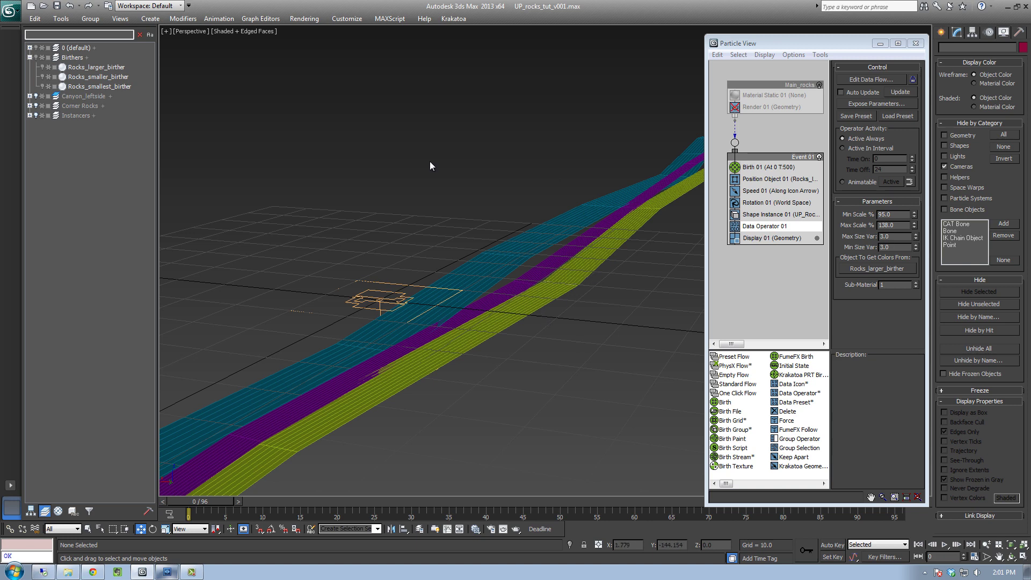
left_click(42, 87)
left_click(41, 77)
scroll(537, 258, "up", 3)
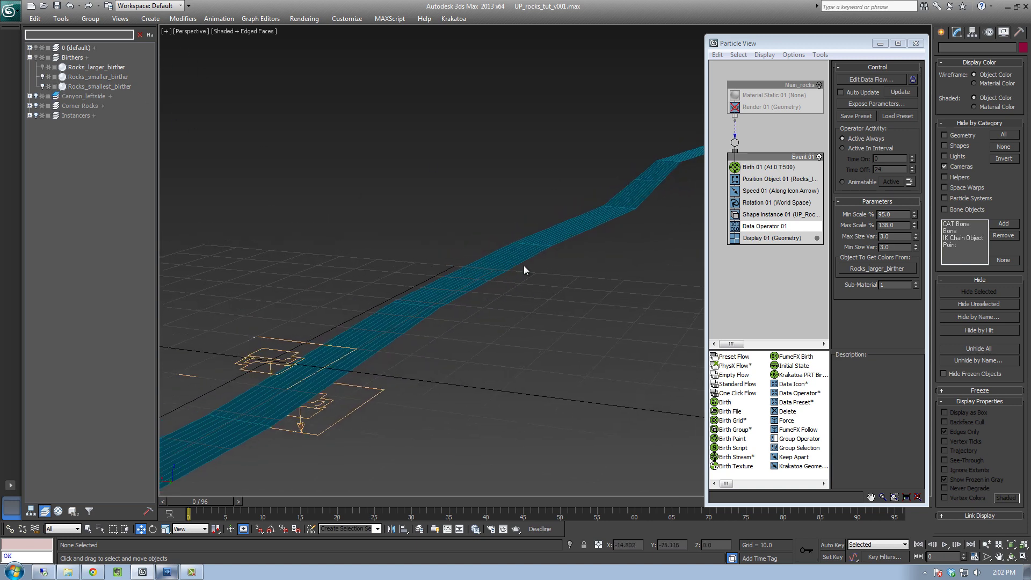
Lower Rocks_larger_birther's Noise Scale to 52.229 after checking the flat base plane.
left_click(539, 290)
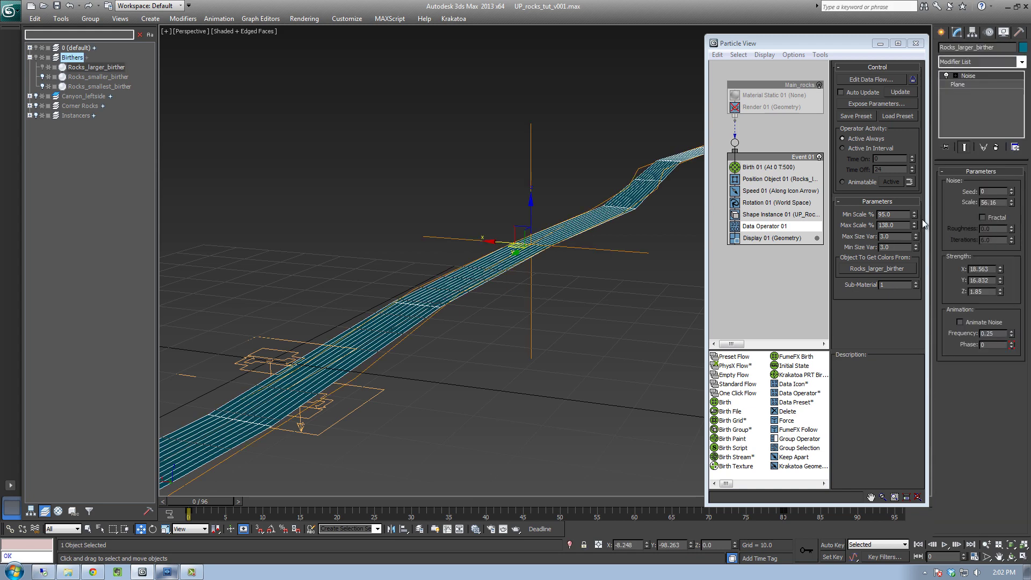
left_click(946, 76)
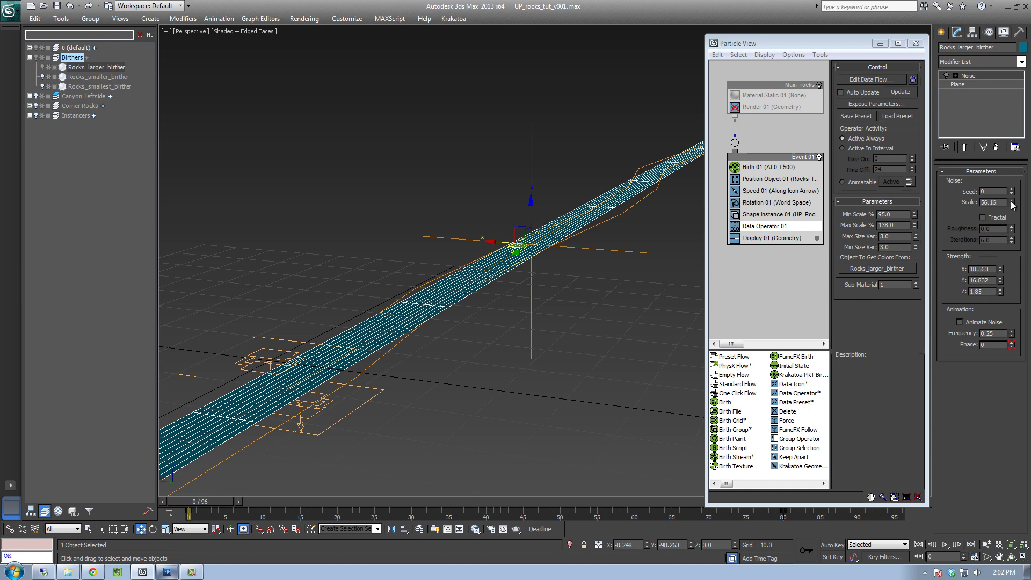
left_click(977, 85)
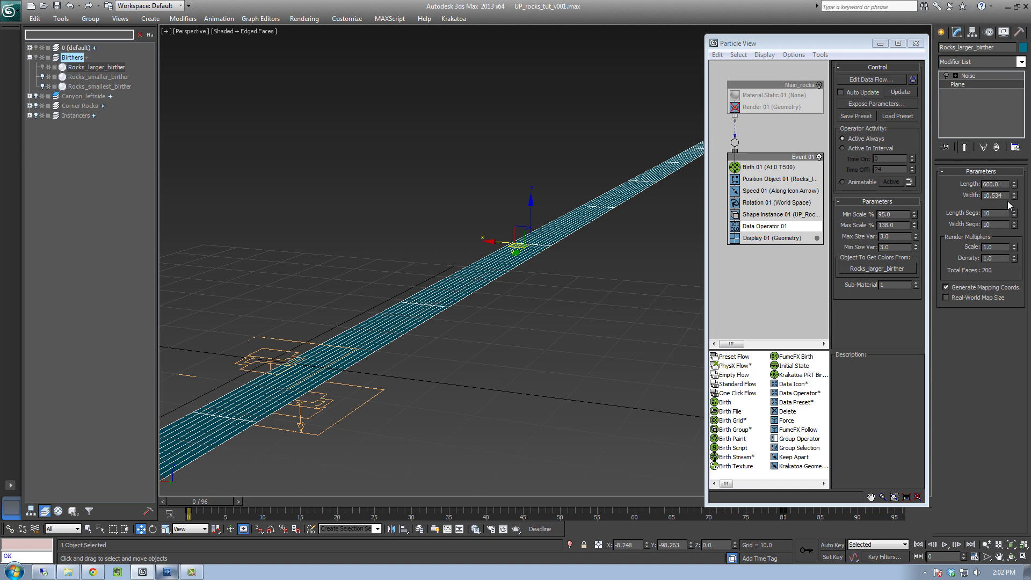
left_click(969, 76)
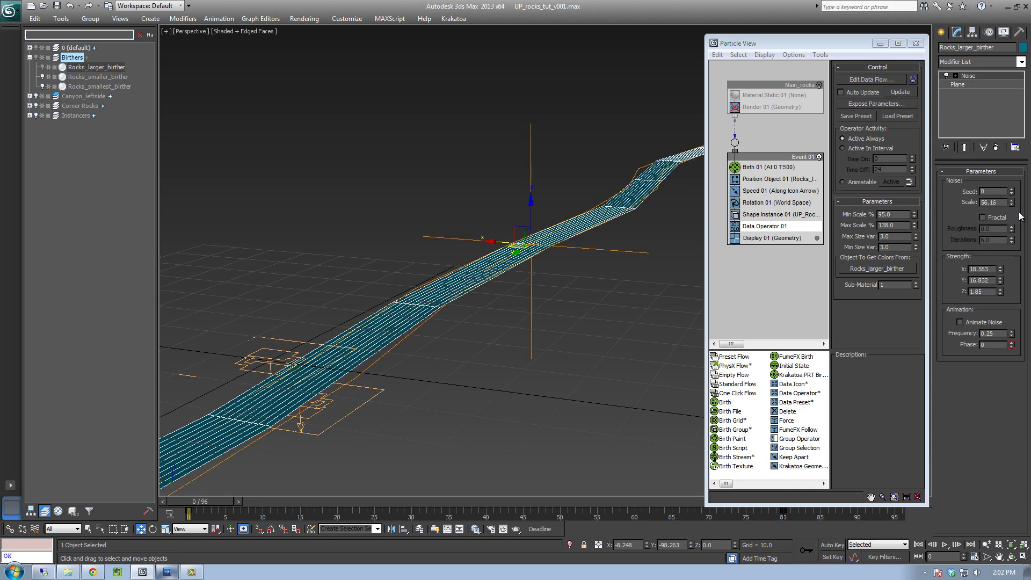
left_click_drag(1011, 206, 1011, 209)
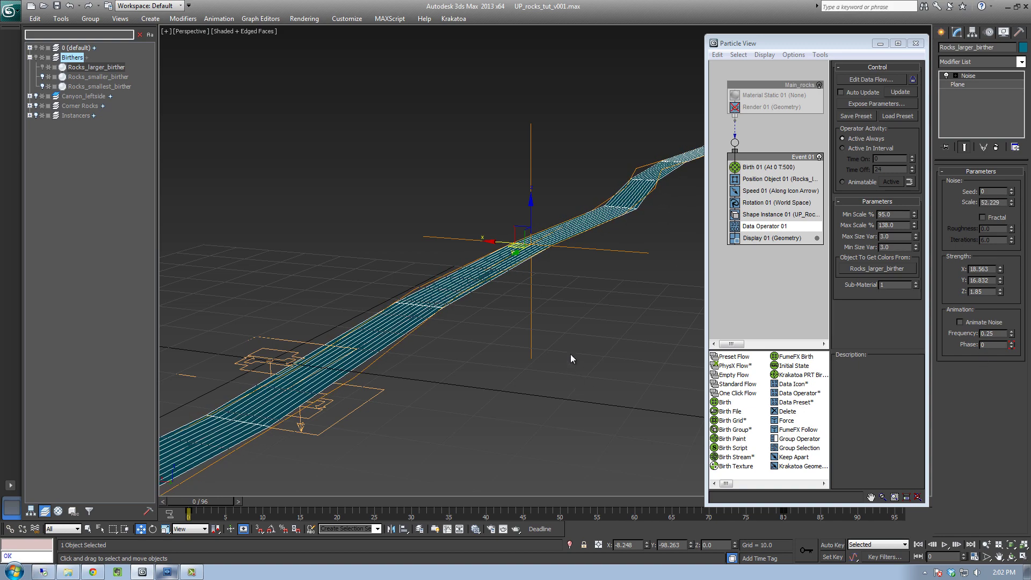
Shade the strip in material colour, turn off edged faces, and re-enable Main_rocks.
left_click(1005, 33)
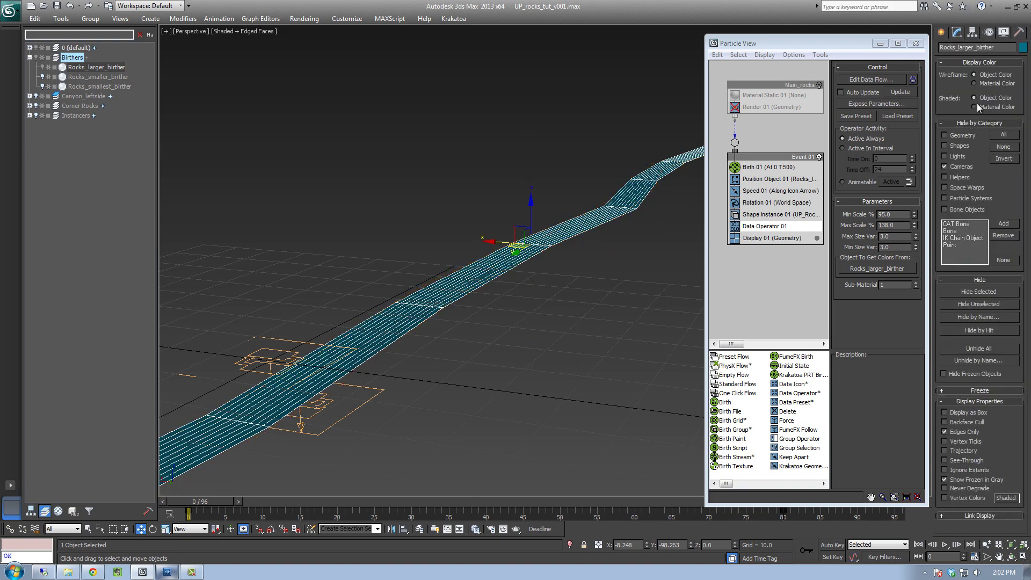
left_click(975, 106)
left_click(478, 322)
key("F4")
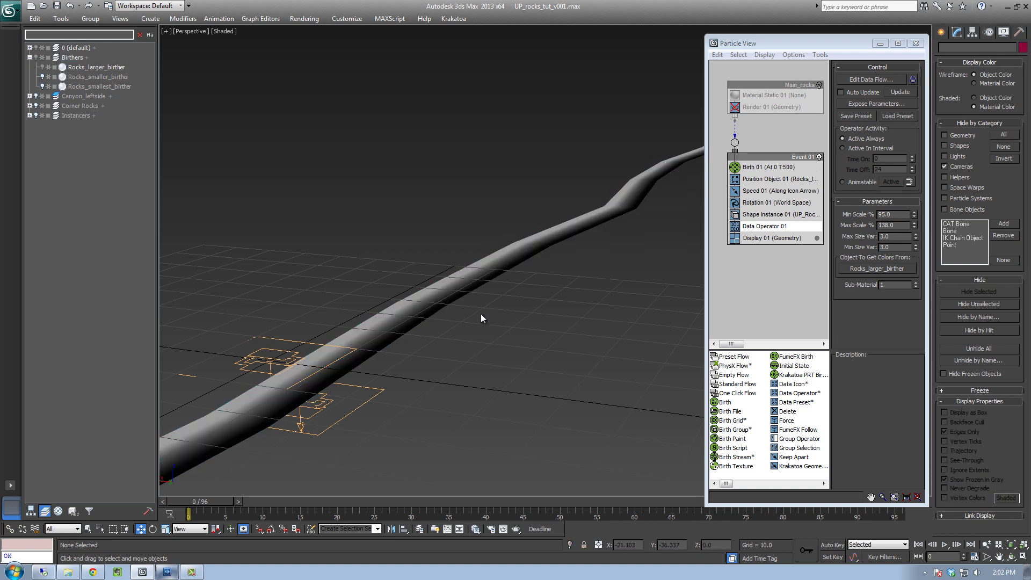
middle_click_drag(480, 257, 590, 287, "alt")
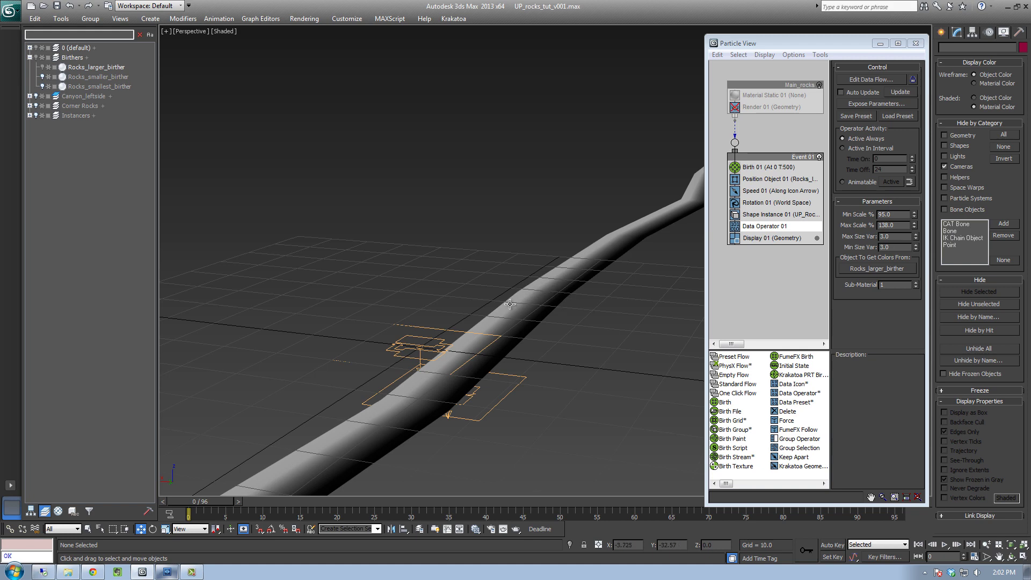
middle_click_drag(595, 231, 512, 211)
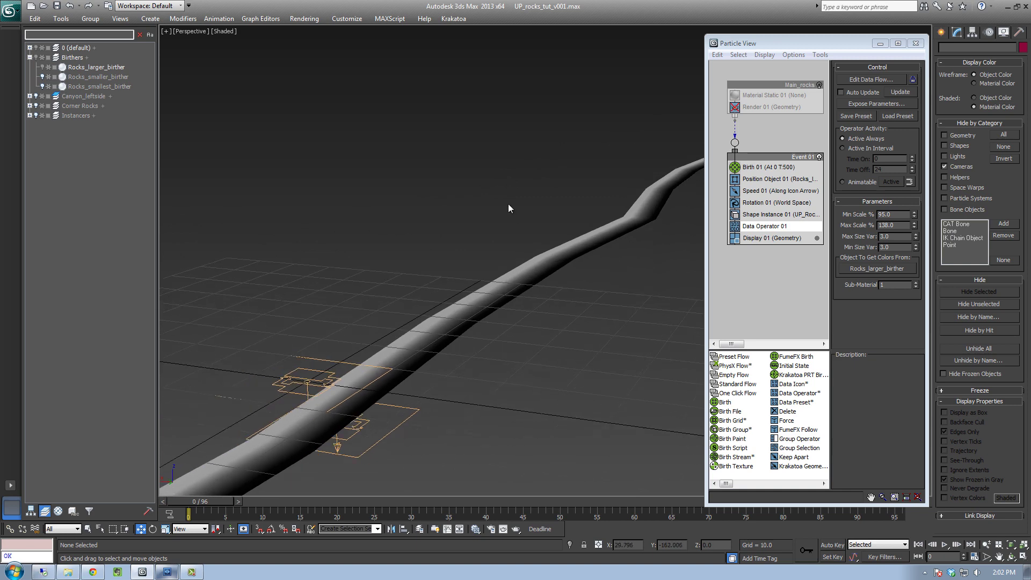
left_click(819, 85)
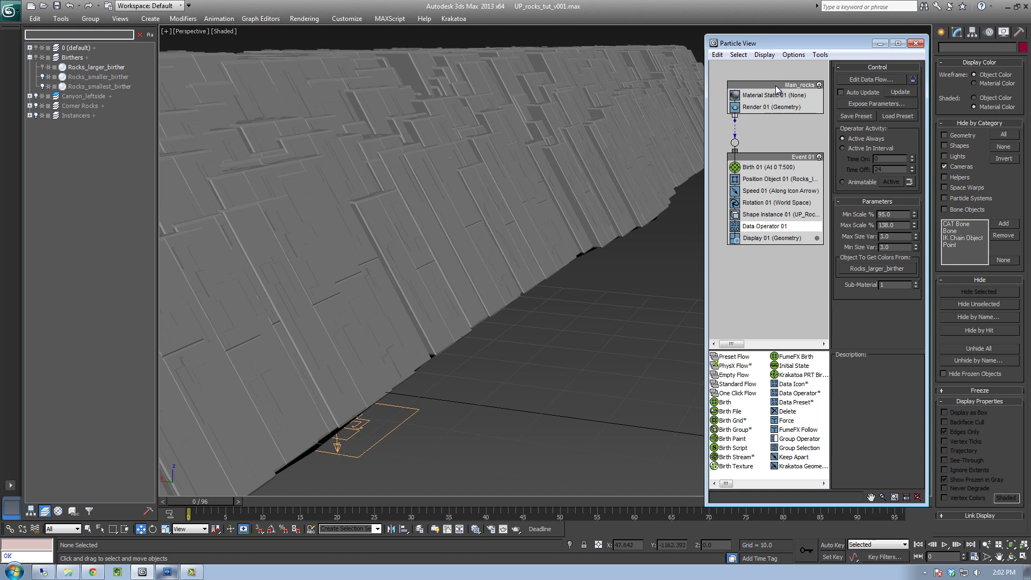
Set Birth 01's particle Amount to 500.
left_click_drag(776, 86, 774, 80)
left_click(778, 164)
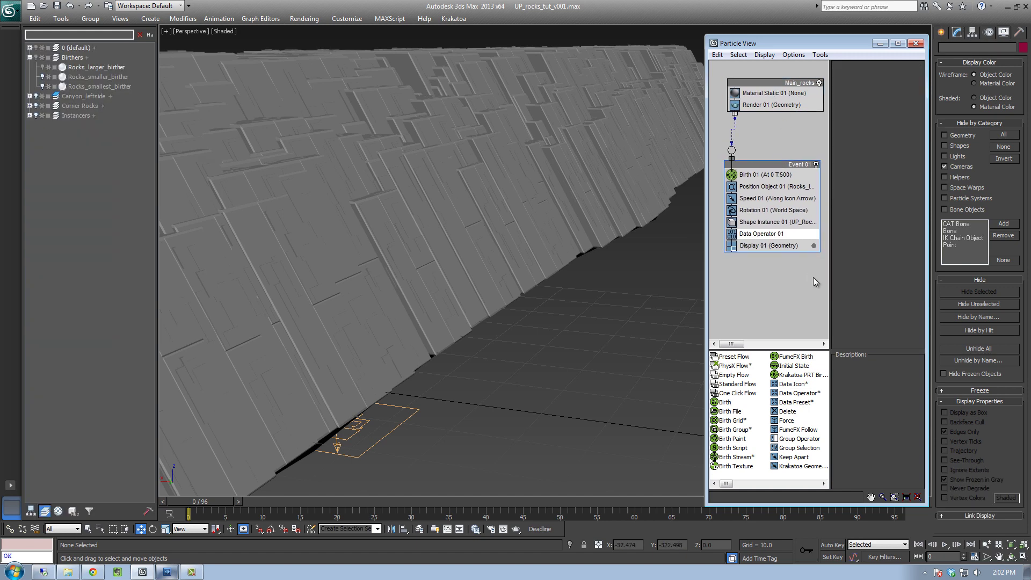
key("alt+z")
mouse_move(558, 236)
left_mouse_down()
mouse_move(546, 254)
mouse_move(563, 225)
left_mouse_up()
left_click_drag(493, 209, 518, 212)
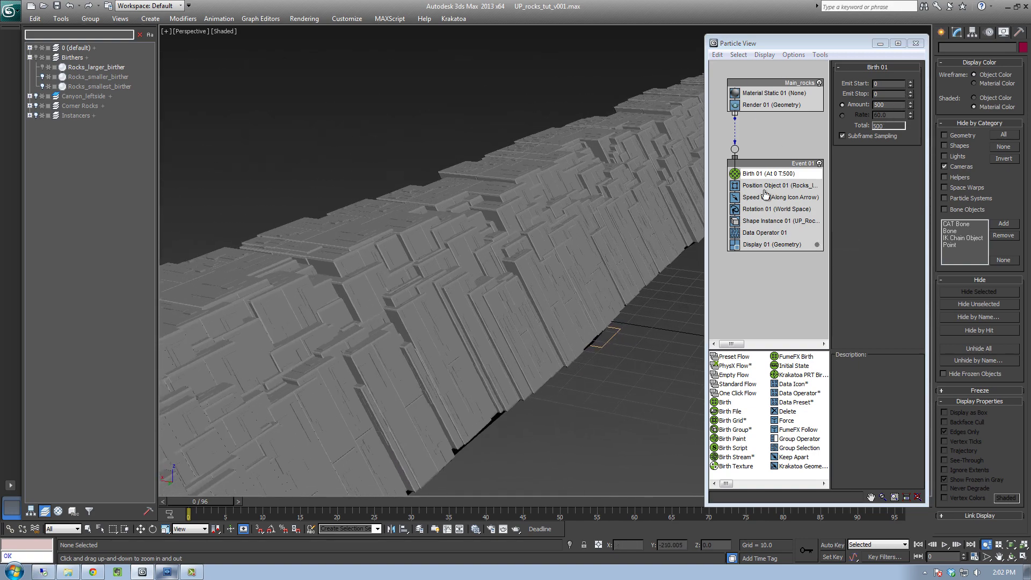
right_click(912, 109)
left_click_drag(867, 395, 891, 106)
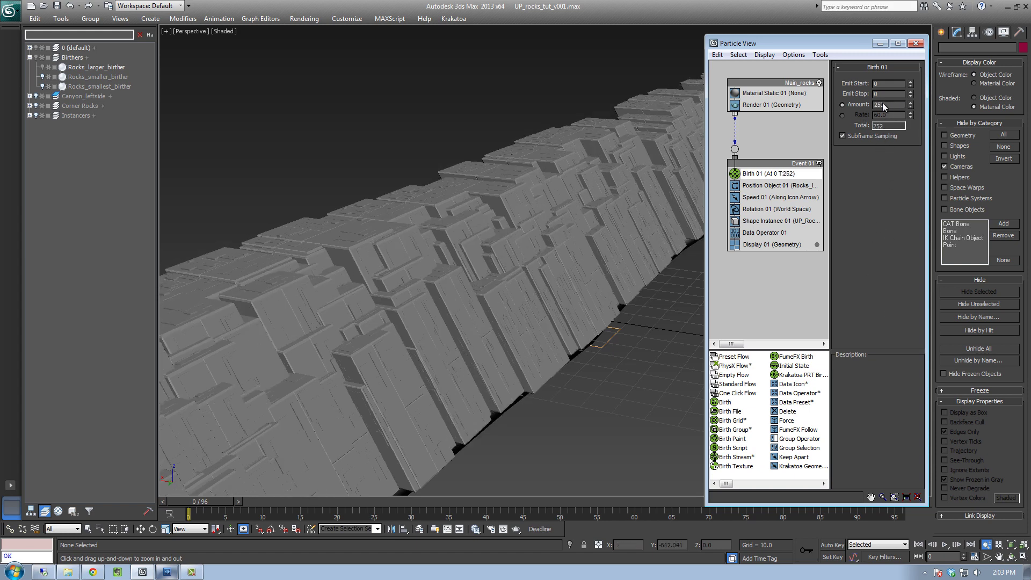
type("500")
key("Return")
Use Rocks_larger_birther as position object, reset Rotation 01 to zero, and view Shape Instance 01.
left_click(756, 188)
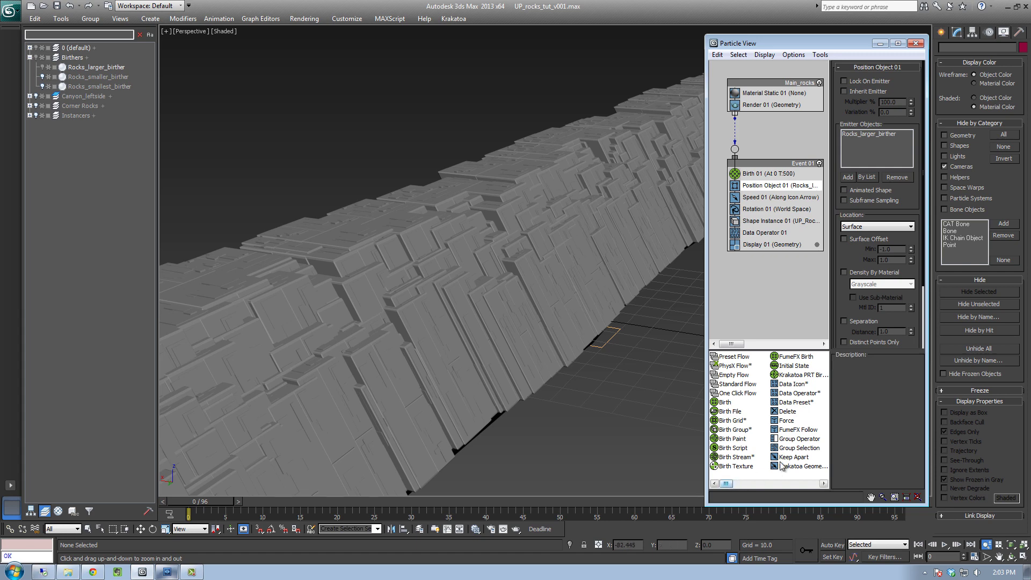
left_click(883, 160)
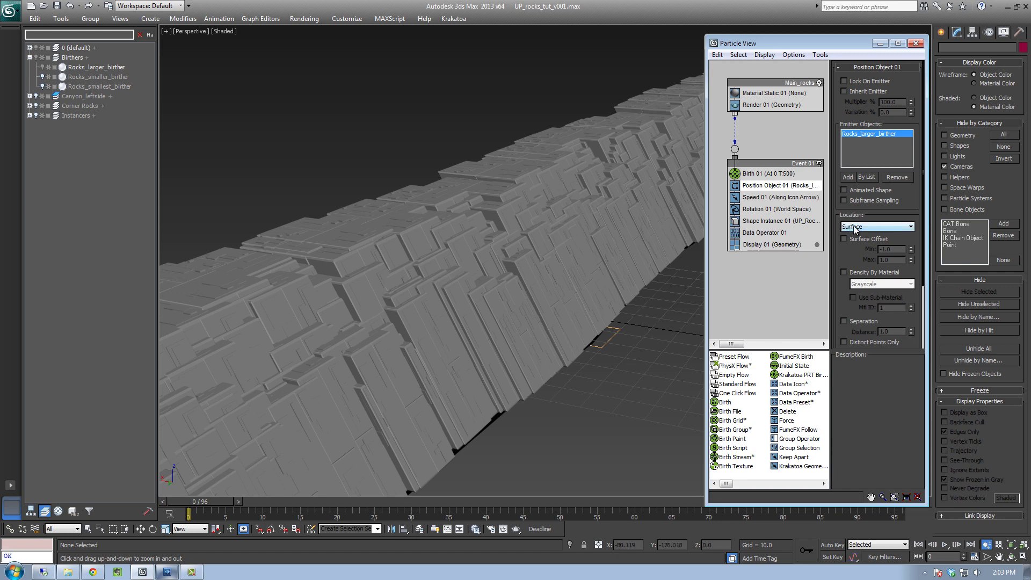
left_click(773, 197)
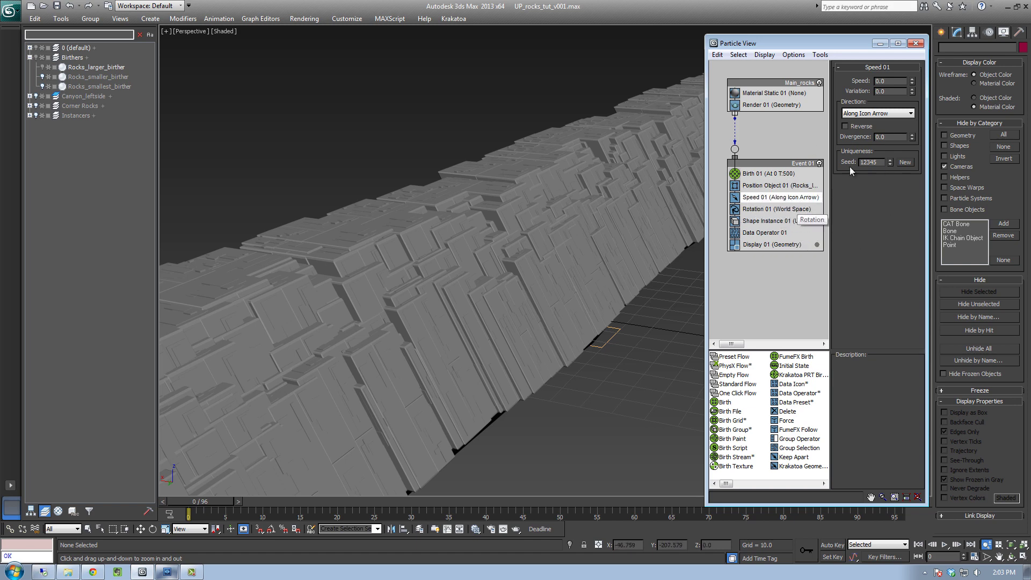
left_click(761, 210)
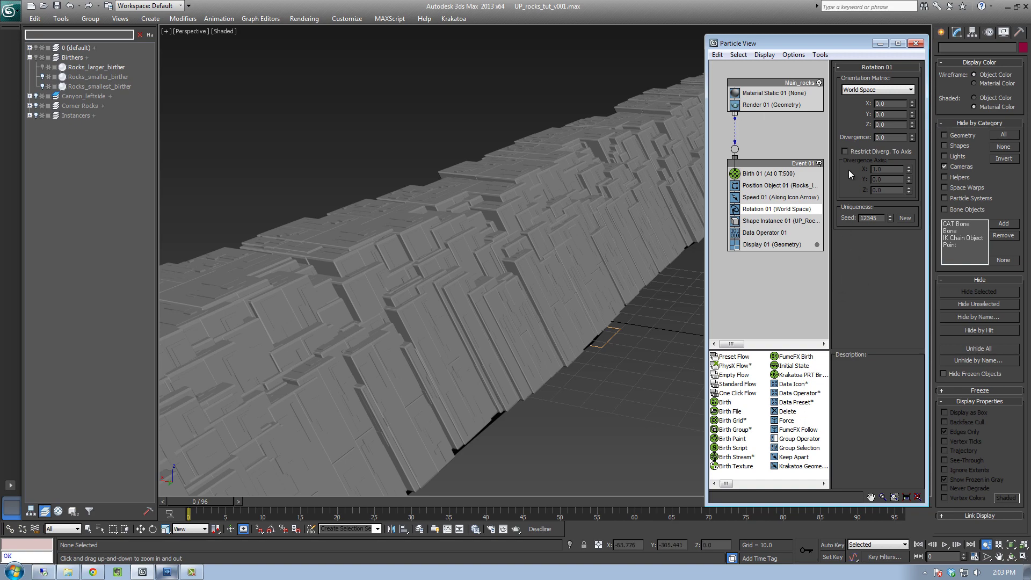
left_click_drag(915, 106, 910, 127)
right_click(915, 123)
right_click(913, 115)
left_click(768, 221)
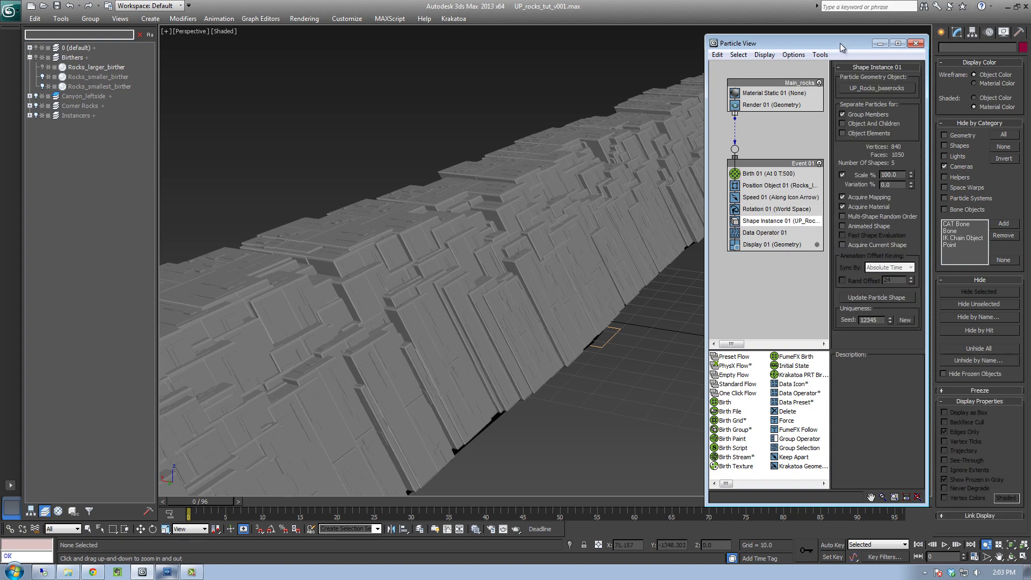
left_click_drag(841, 49, 895, 47)
Unhide and expand the Instancers layer to reveal the source rocks beside the wall.
middle_click_drag(676, 276, 502, 260)
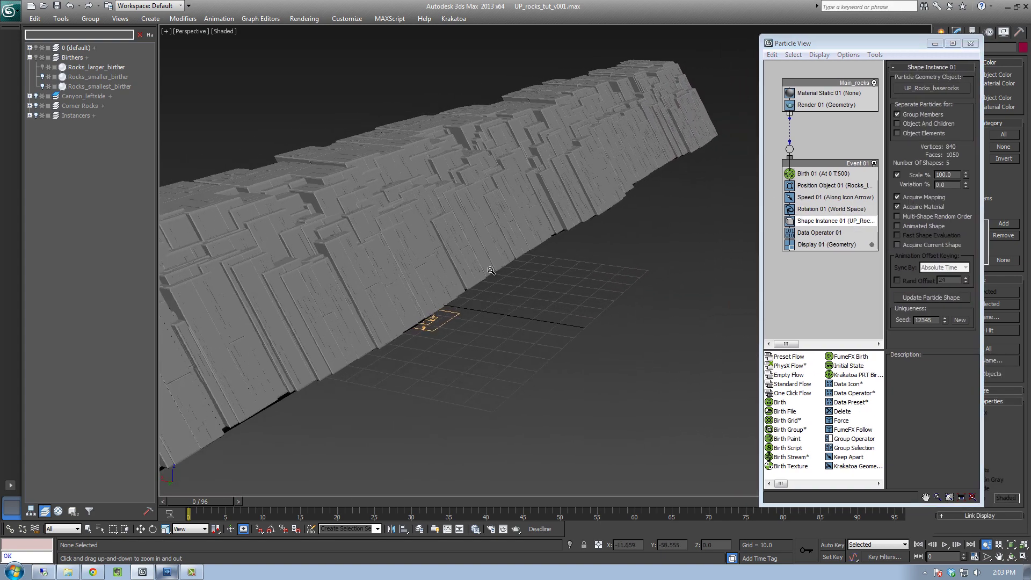
mouse_move(429, 274)
middle_mouse_down("alt")
mouse_move(472, 180)
mouse_move(432, 272)
middle_mouse_up("alt")
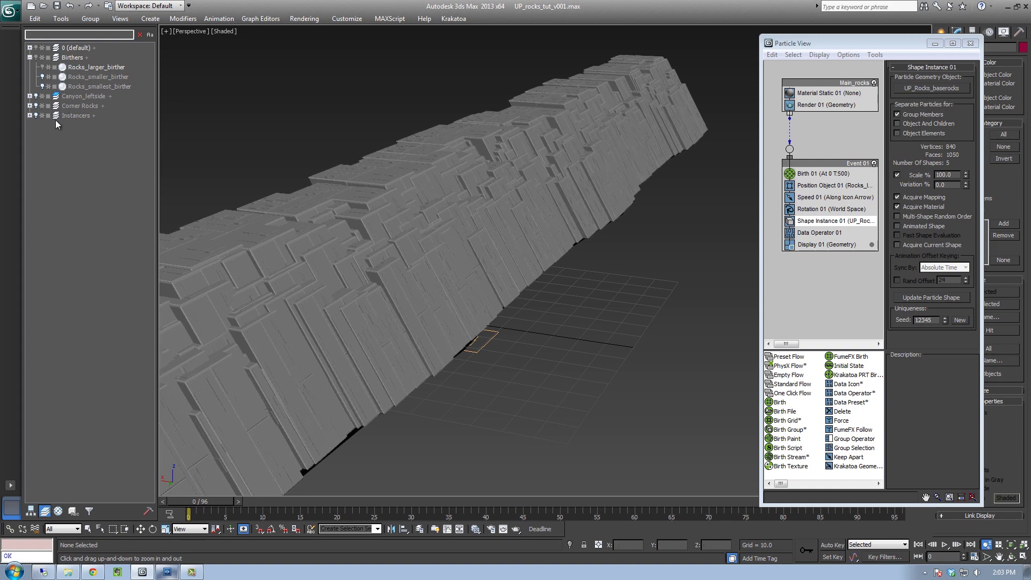
left_click(35, 115)
left_click(29, 115)
scroll(615, 247, "up", 5)
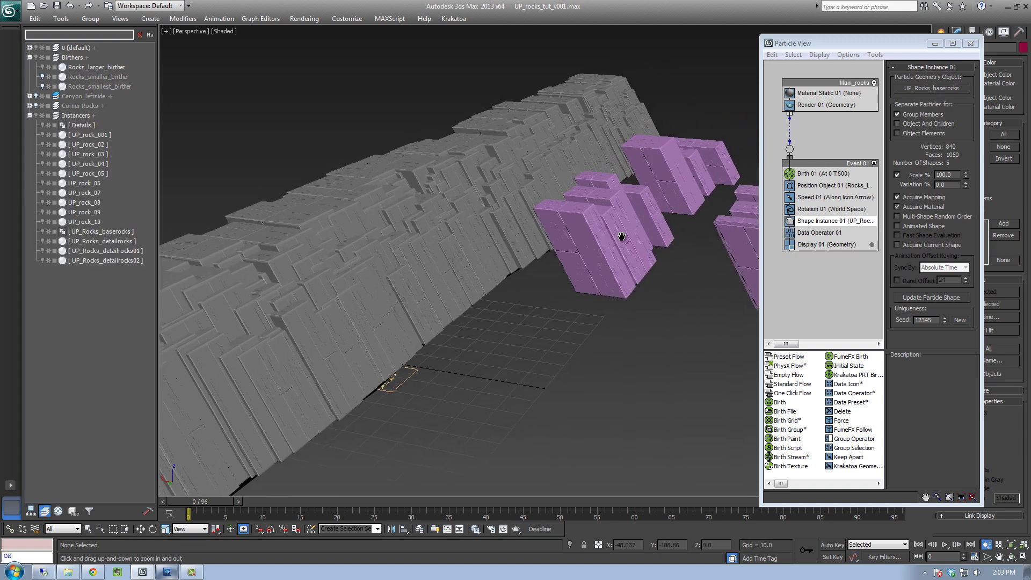
scroll(630, 245, "up", 3)
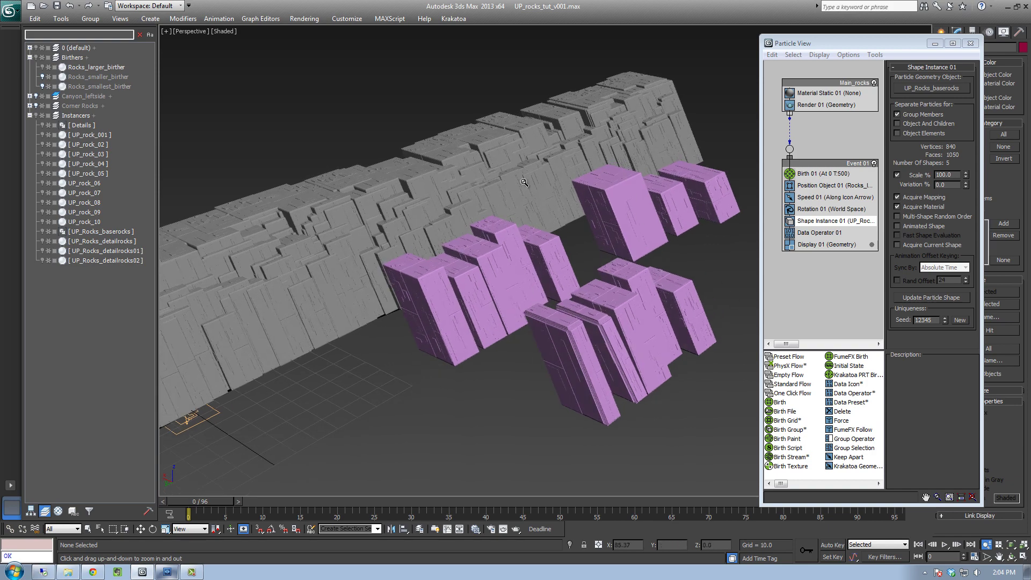
middle_click_drag(678, 272, 611, 297)
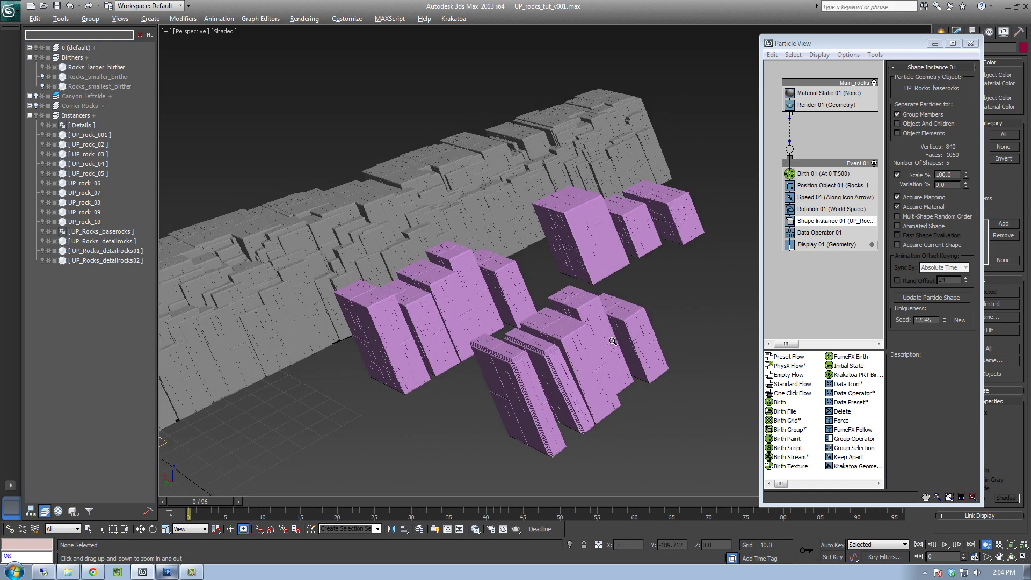
middle_click_drag(612, 345, 641, 327, "alt")
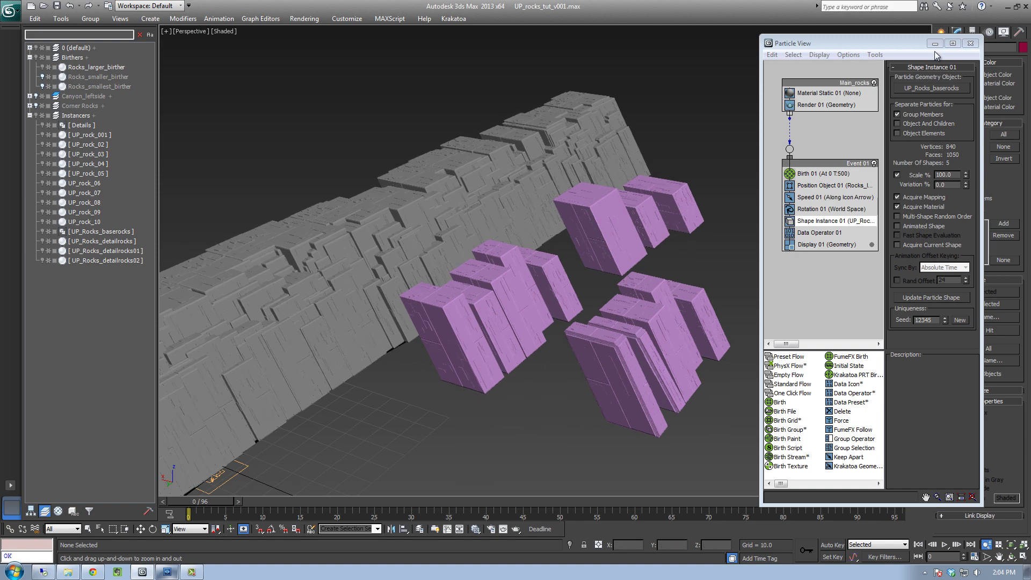
Minimize Particle View, select the front rock group, and show edged faces.
left_click(935, 43)
scroll(502, 367, "up", 5)
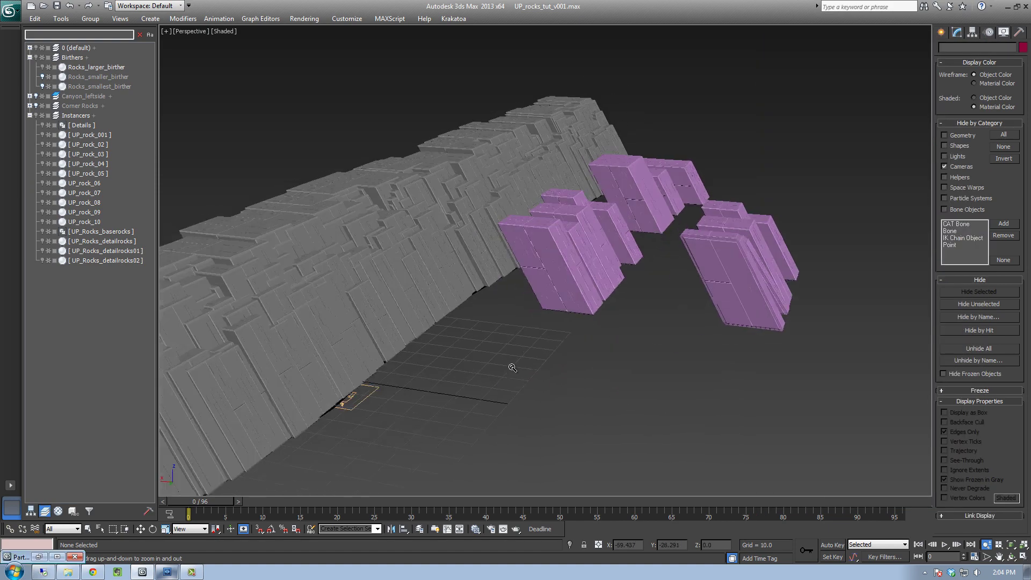
scroll(579, 328, "up", 2)
scroll(579, 328, "up", 2)
key("w")
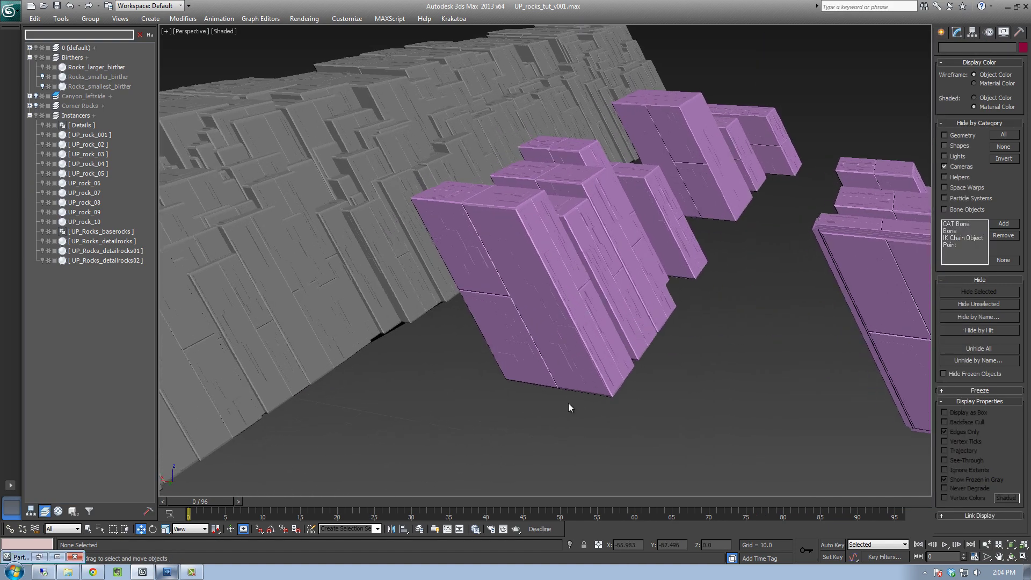
left_click(583, 387)
key("F4")
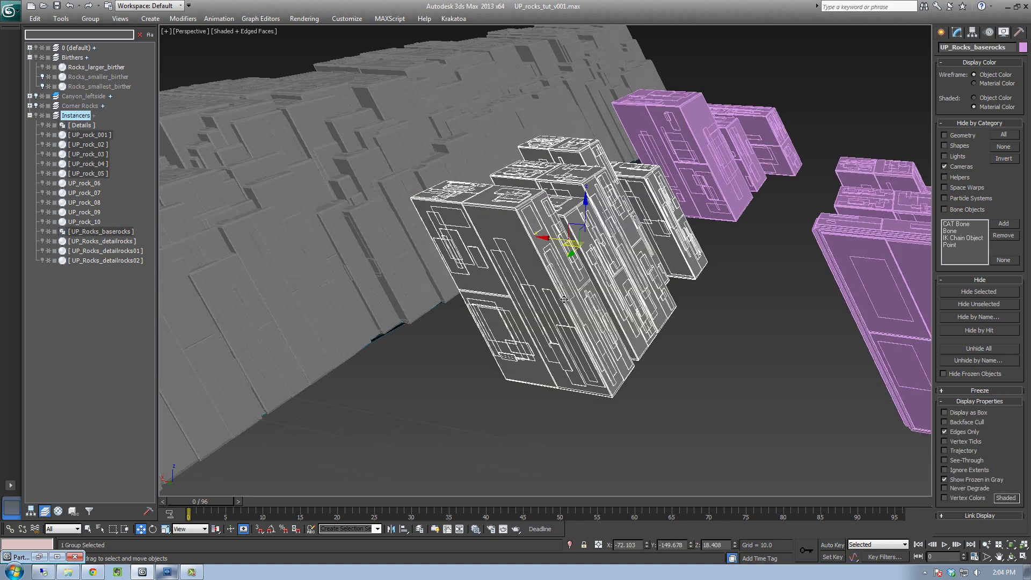
Inspect the Details, UP_Rocks_baserocks and right-hand rock groups, then select the centre group.
left_click(957, 33)
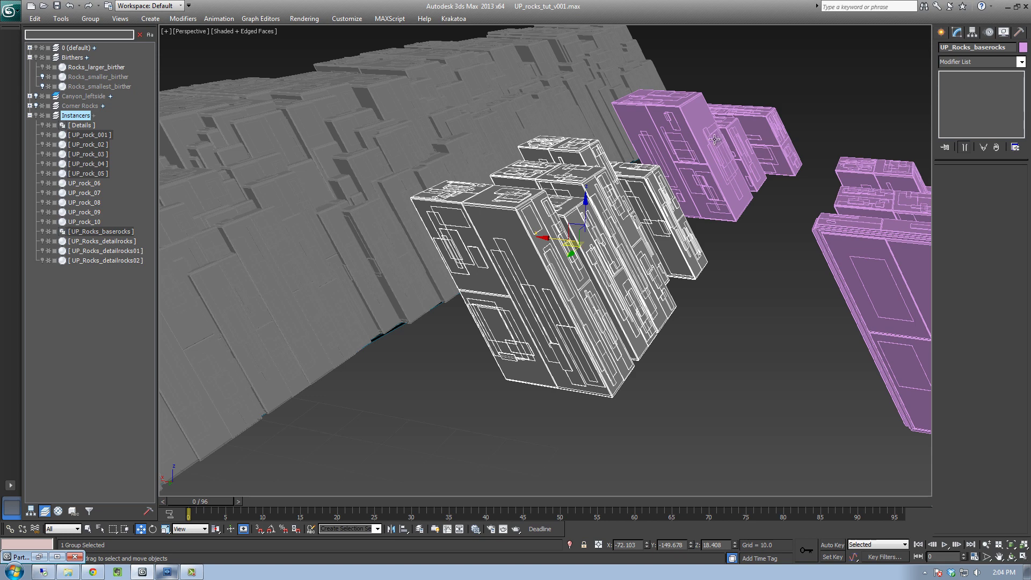
left_click(734, 210)
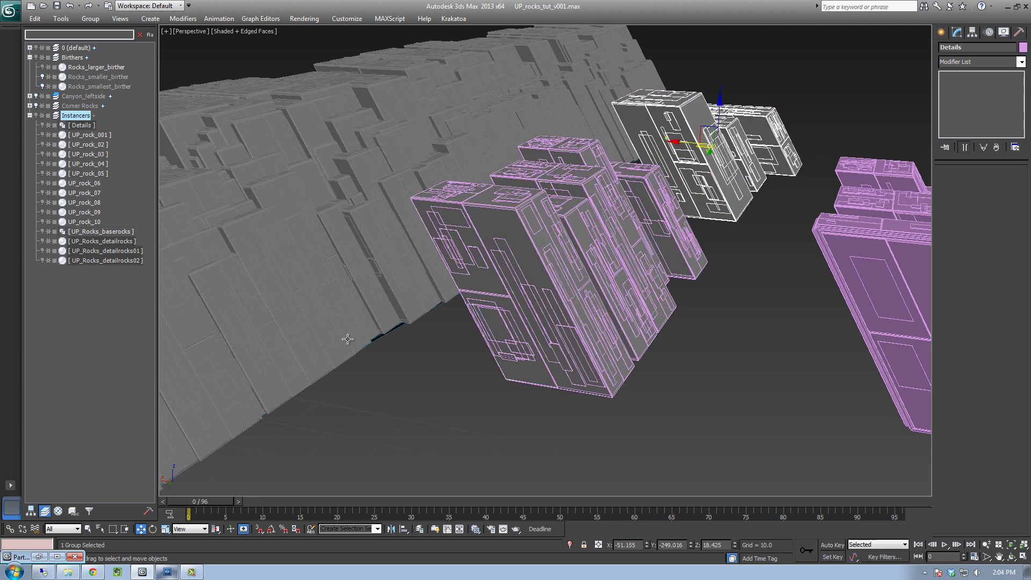
left_click(629, 335)
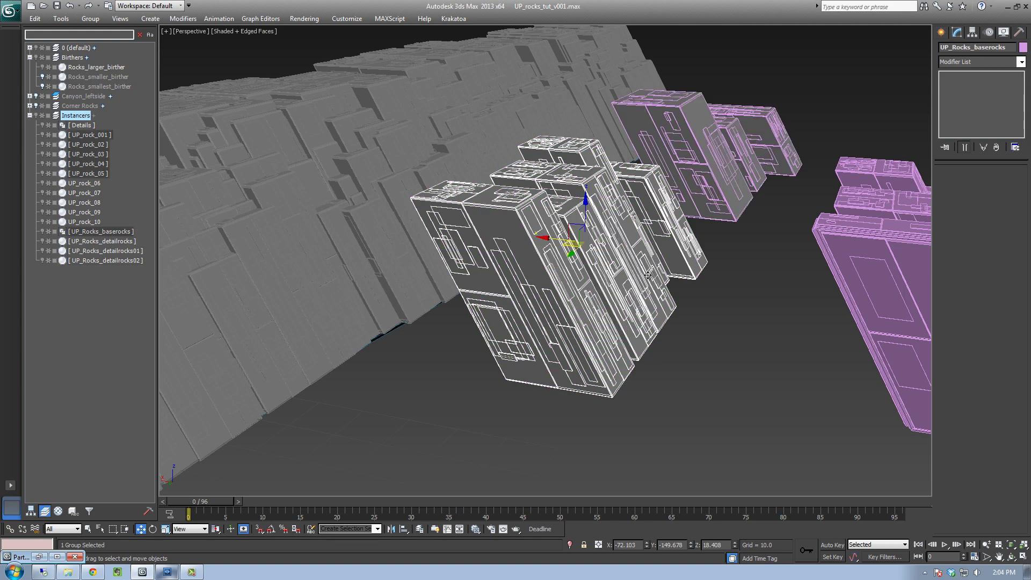
middle_click_drag(698, 305, 656, 361, "alt")
left_click(783, 344)
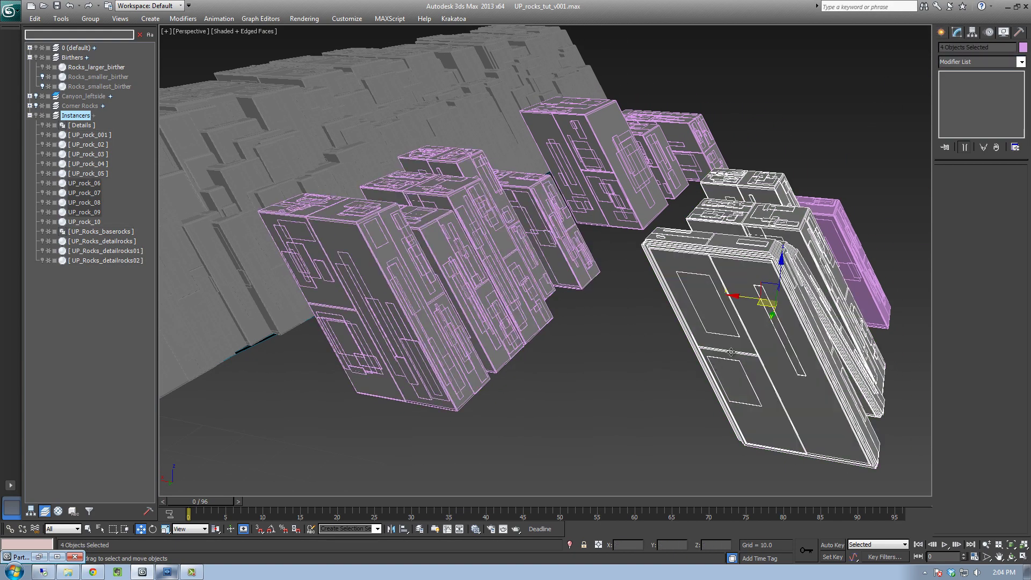
left_click(847, 278)
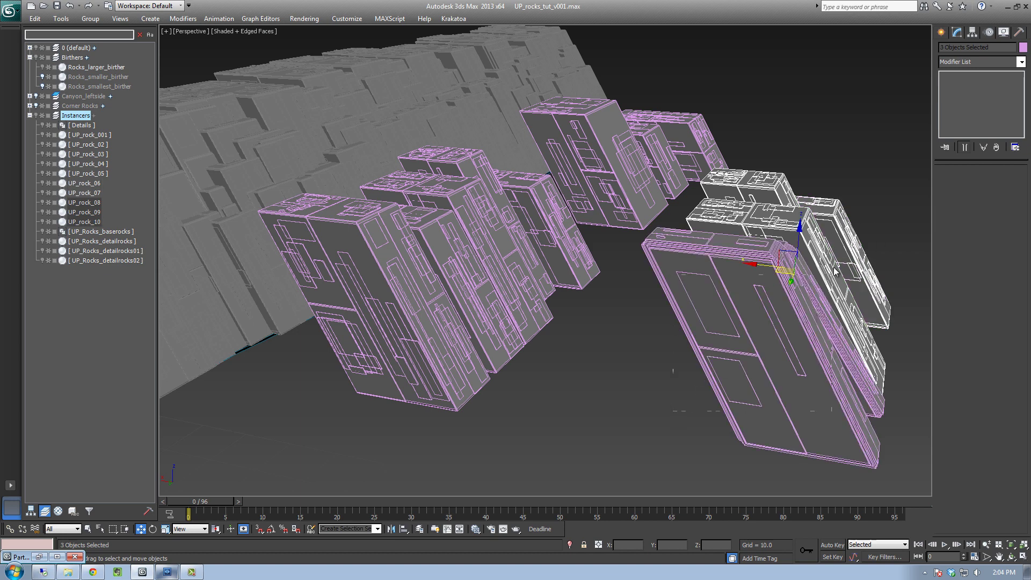
left_click(808, 285, "ctrl")
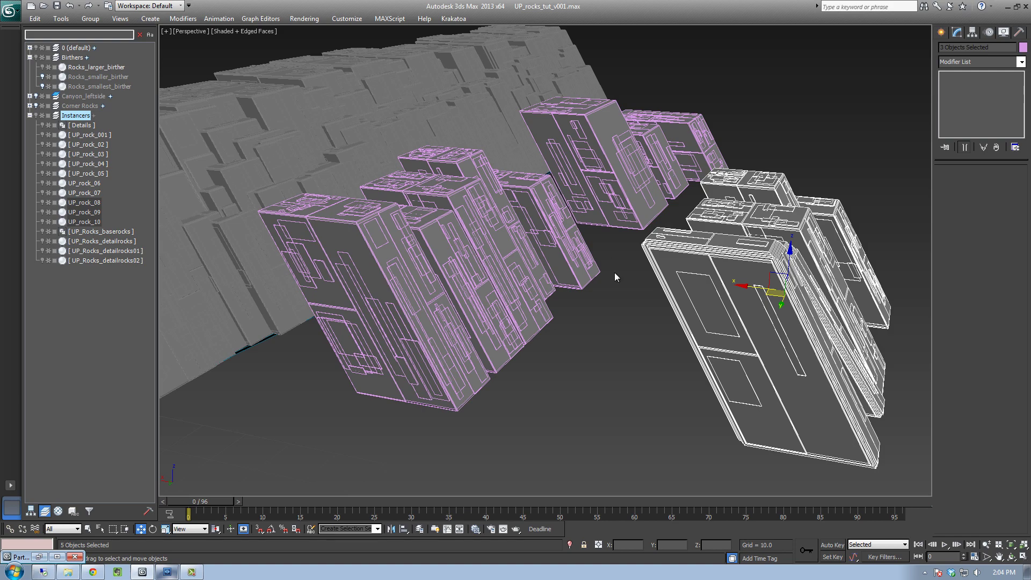
middle_click_drag(627, 357, 681, 338)
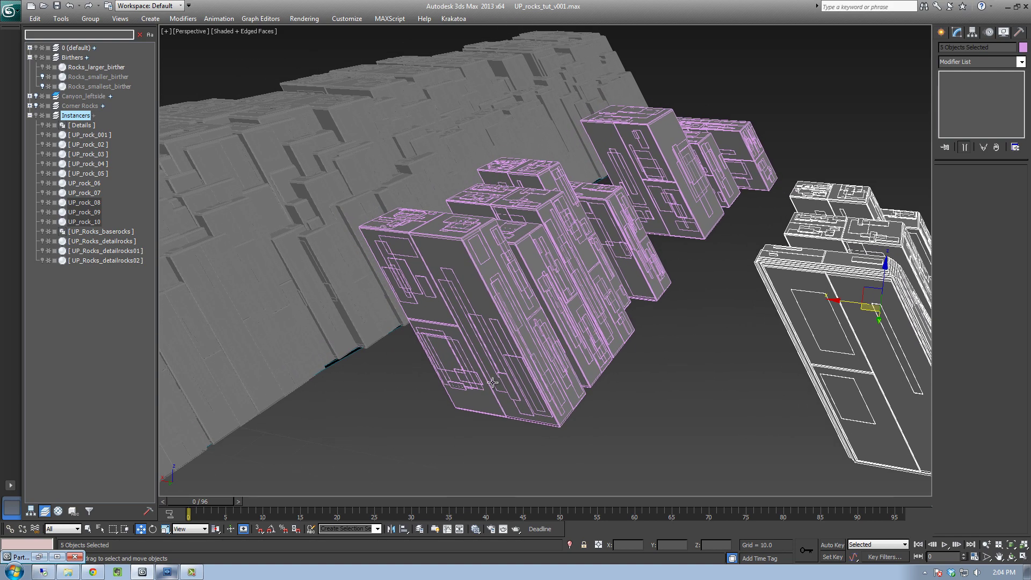
left_click(483, 411)
Open the rock group, select UP_rock_001, and disable its Skew and Greeble modifiers.
left_click(90, 18)
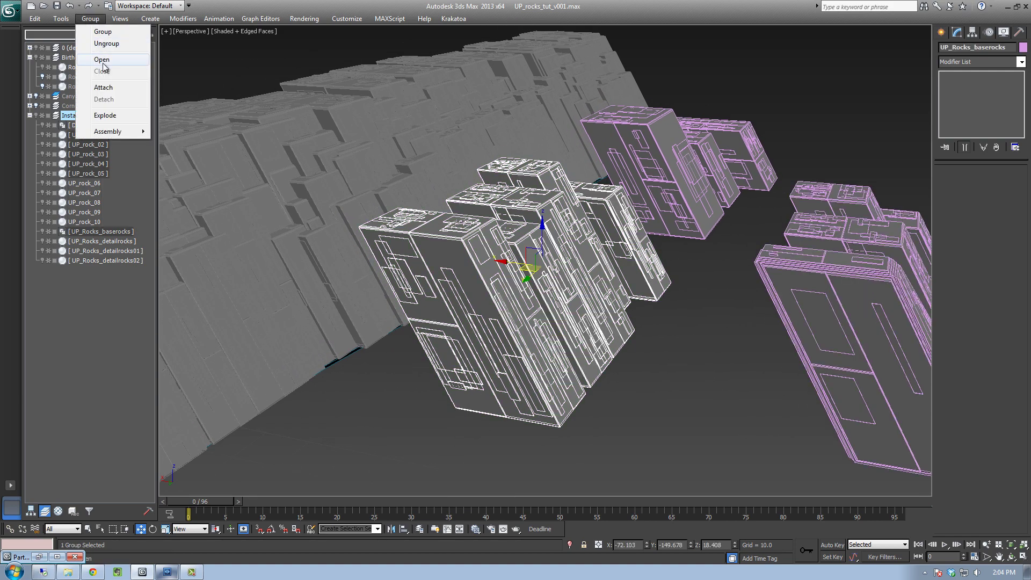
left_click(94, 57)
left_click(505, 384)
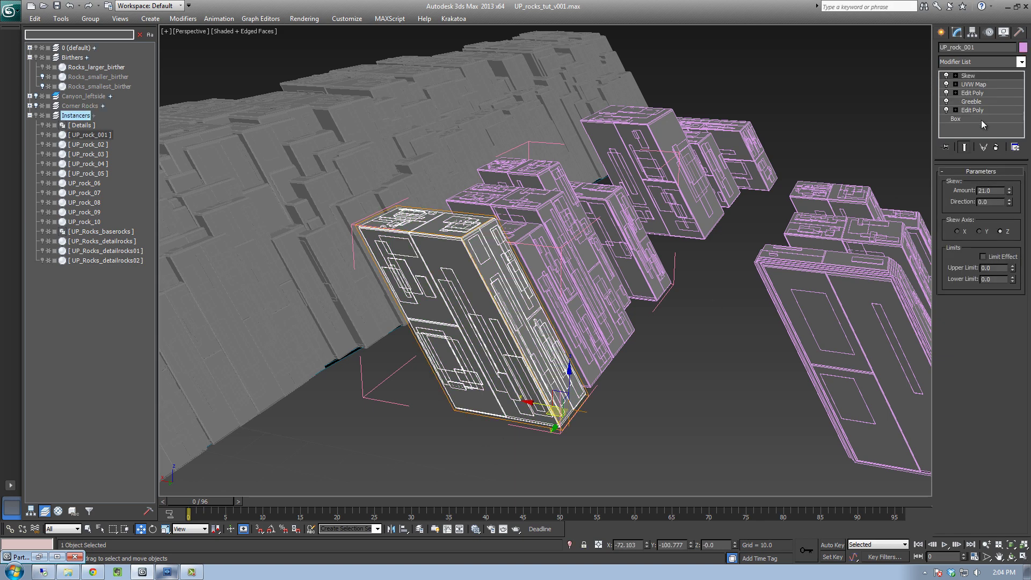
left_click(946, 75)
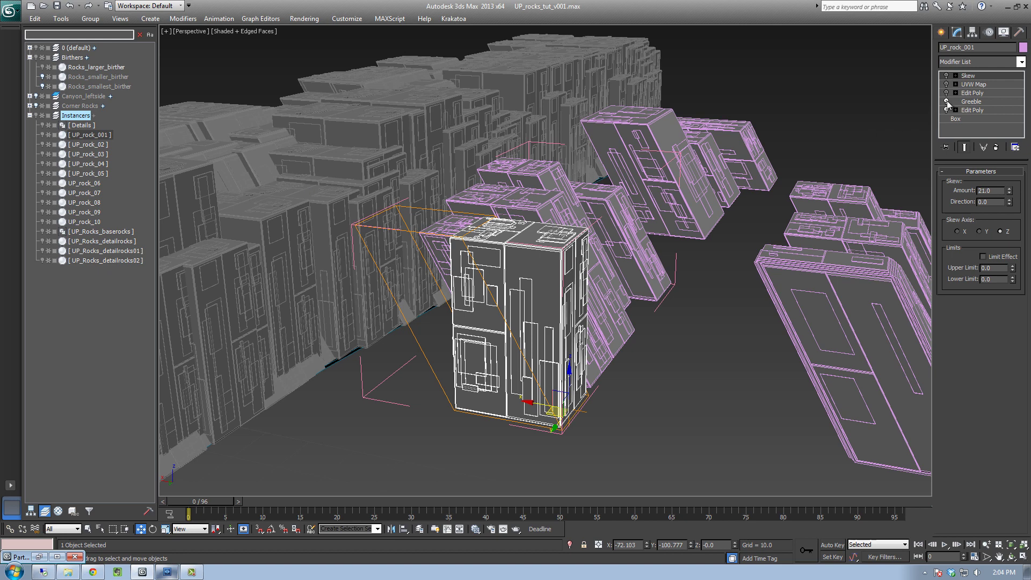
left_click(946, 102)
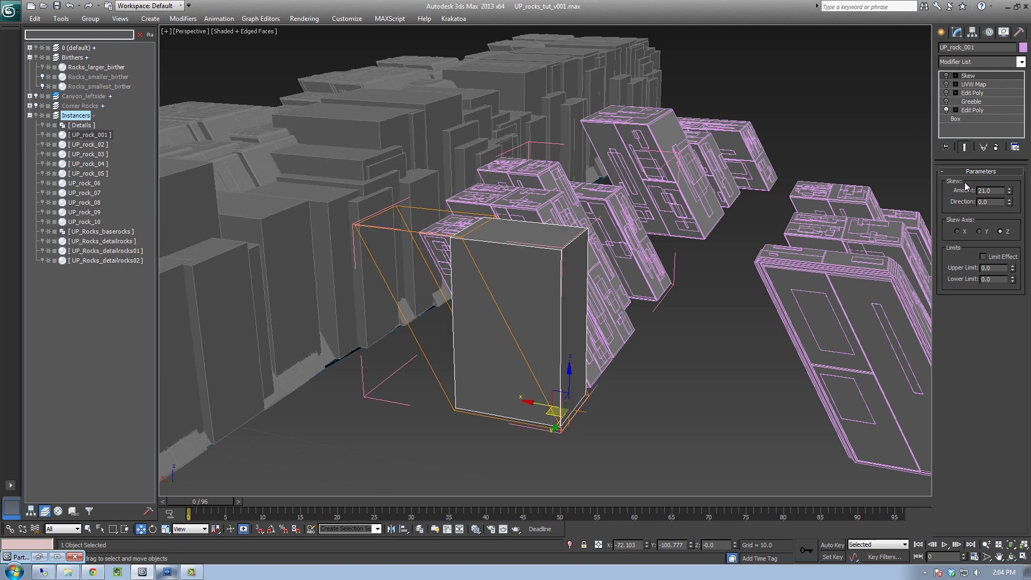
Re-enable Greeble and review the Edit Poly, UVW Map and Skew (21.0 on Z) settings.
left_click(967, 110)
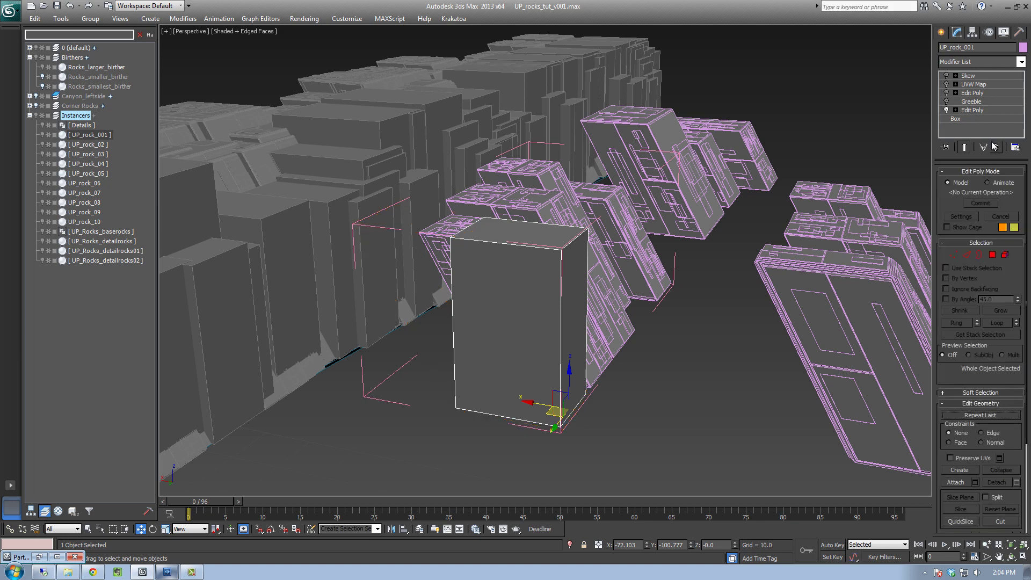
left_click(970, 101)
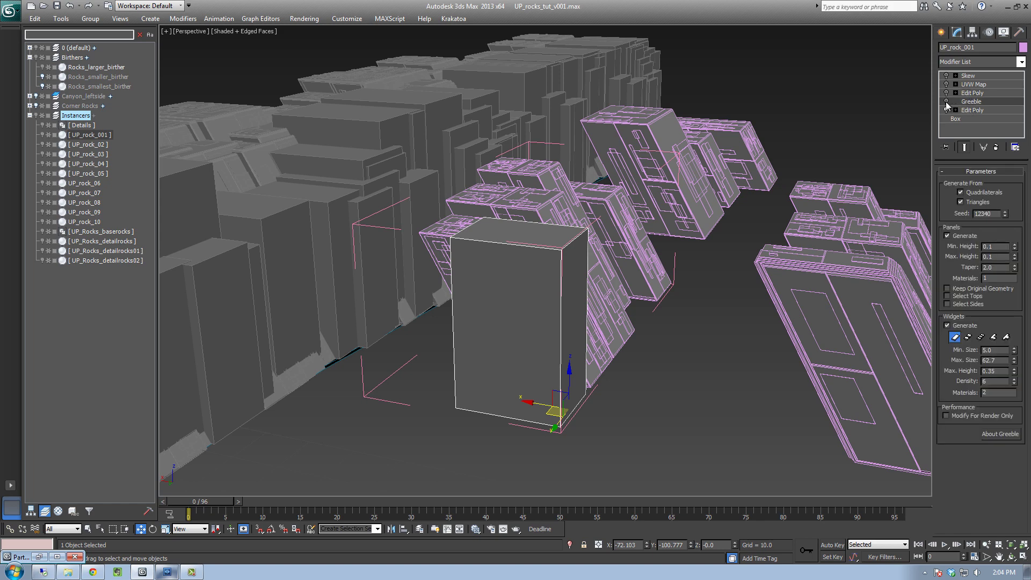
left_click(946, 101)
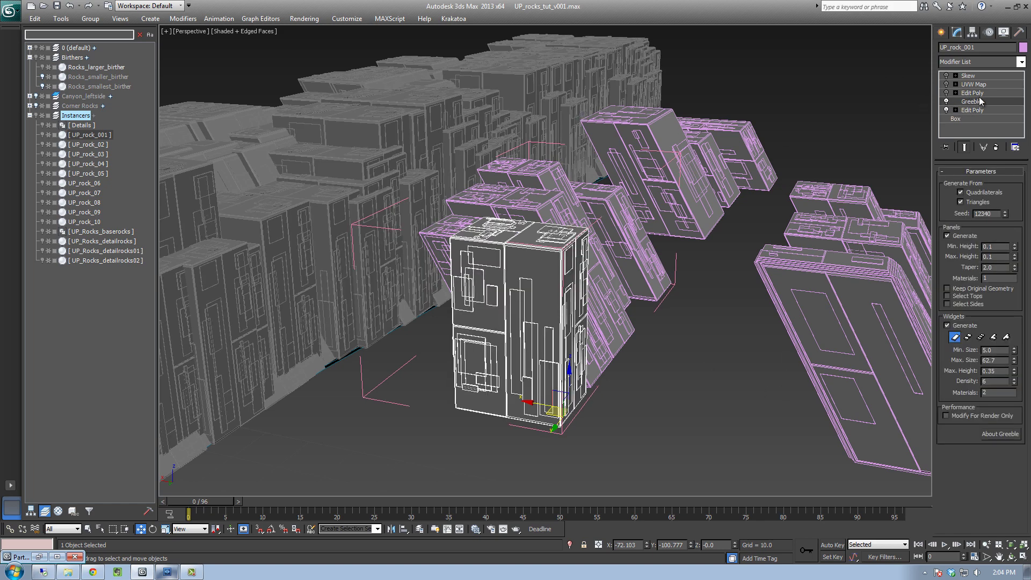
left_click(949, 94)
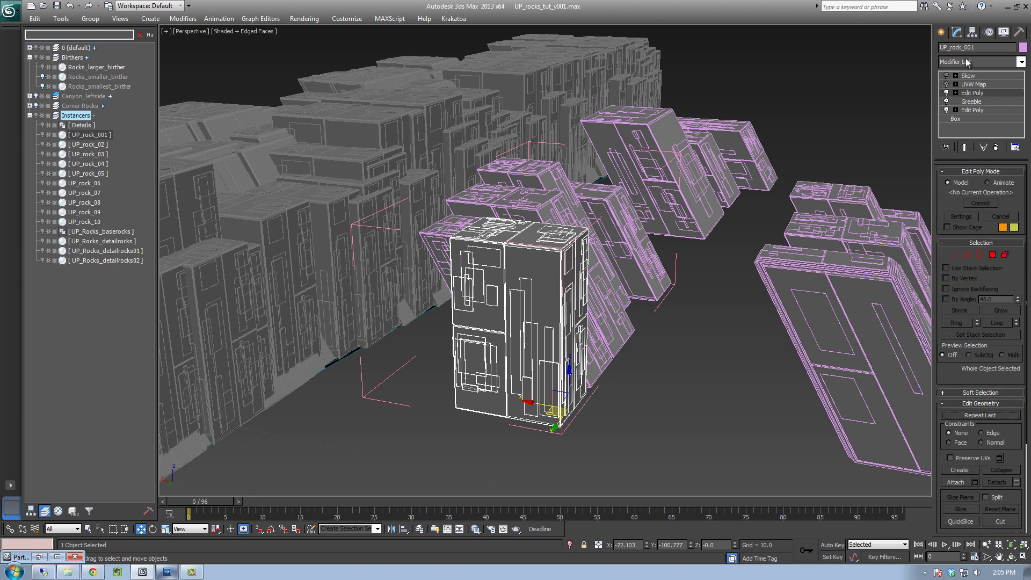
left_click(972, 85)
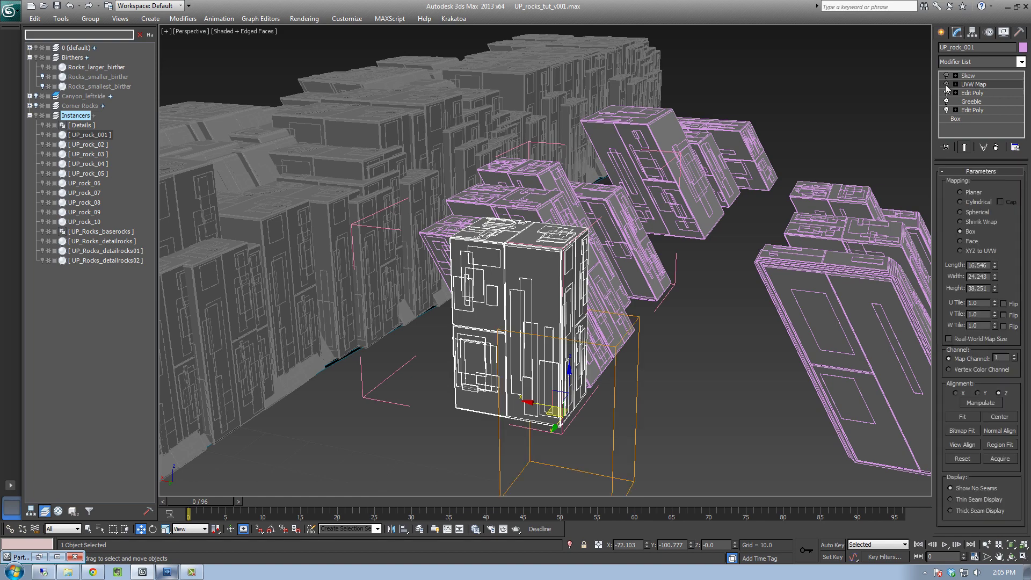
left_click(965, 75)
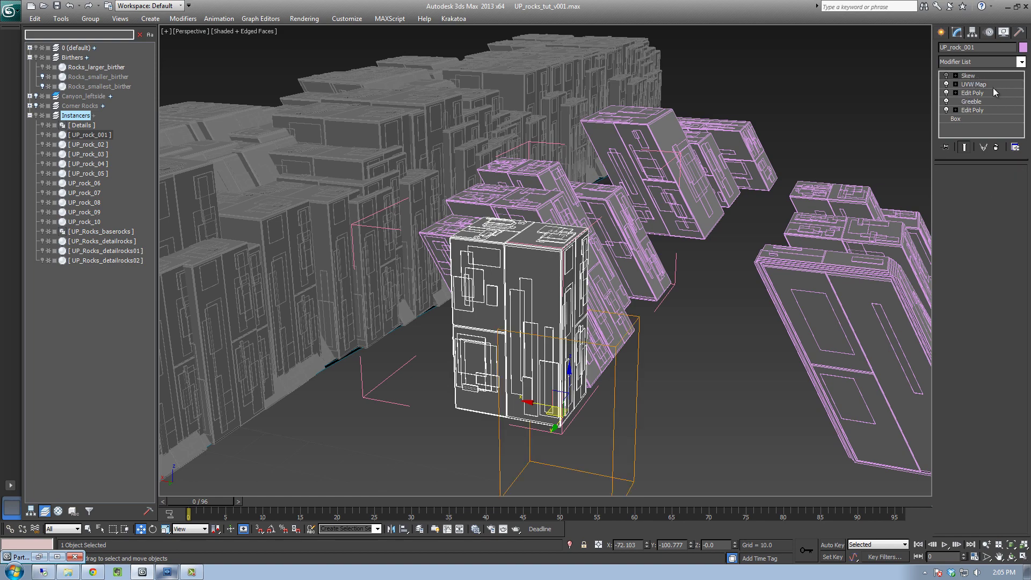
middle_click_drag(447, 294, 503, 330, "alt")
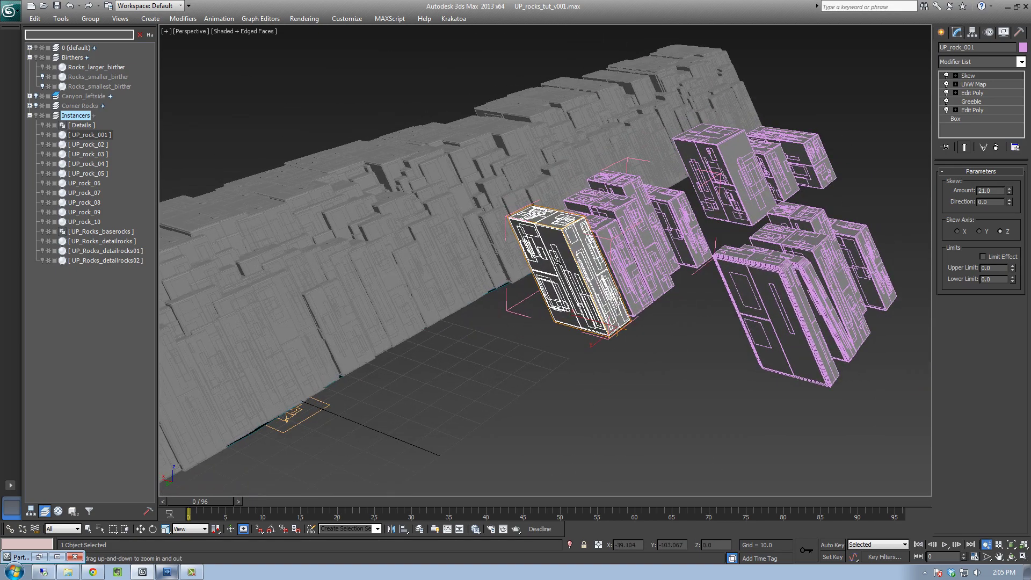
Close the UP_Rocks_baserocks group and open Particle View from the viewport menu.
left_click(94, 23)
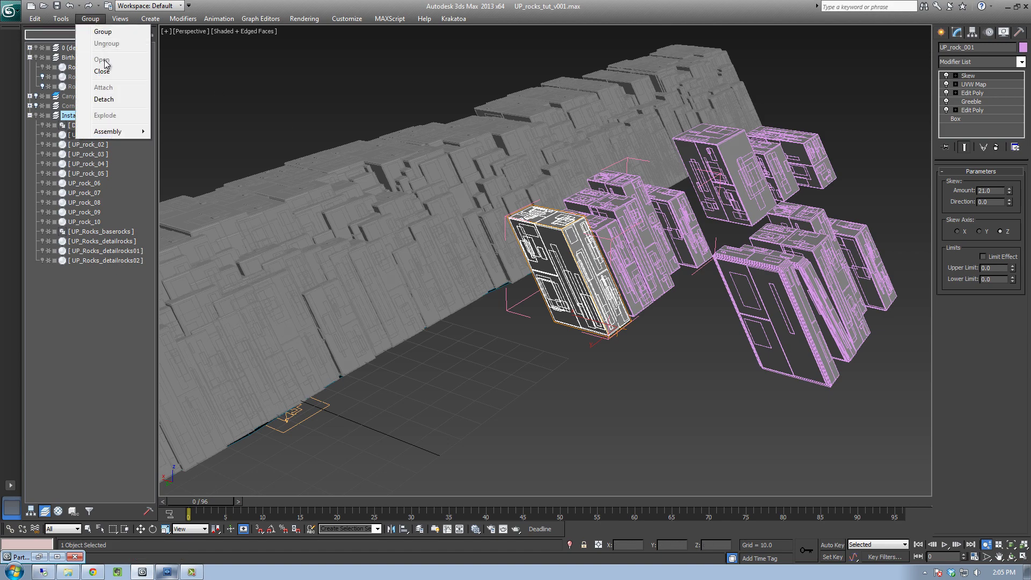
left_click(89, 74)
right_click(498, 343)
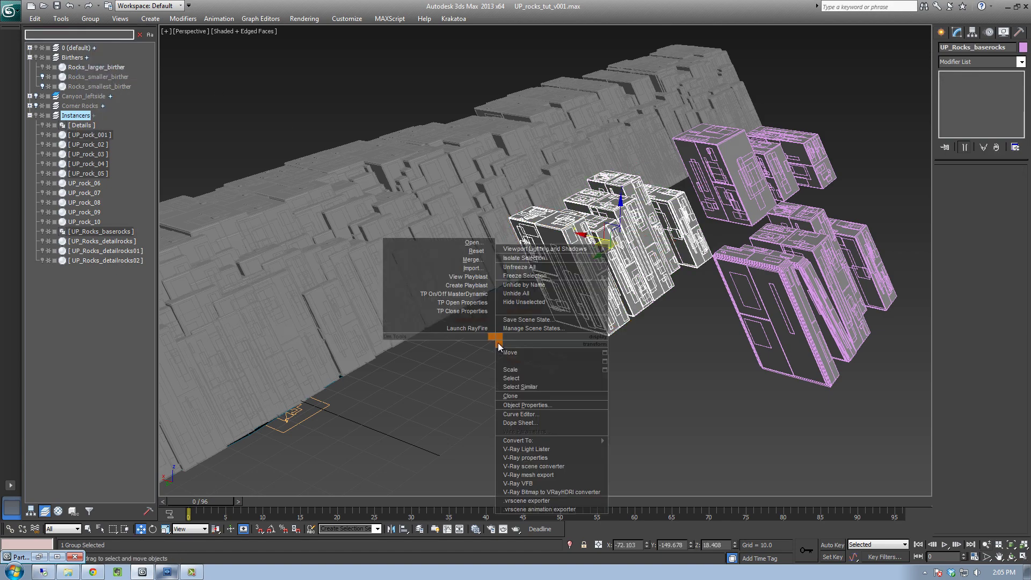
left_click(461, 307)
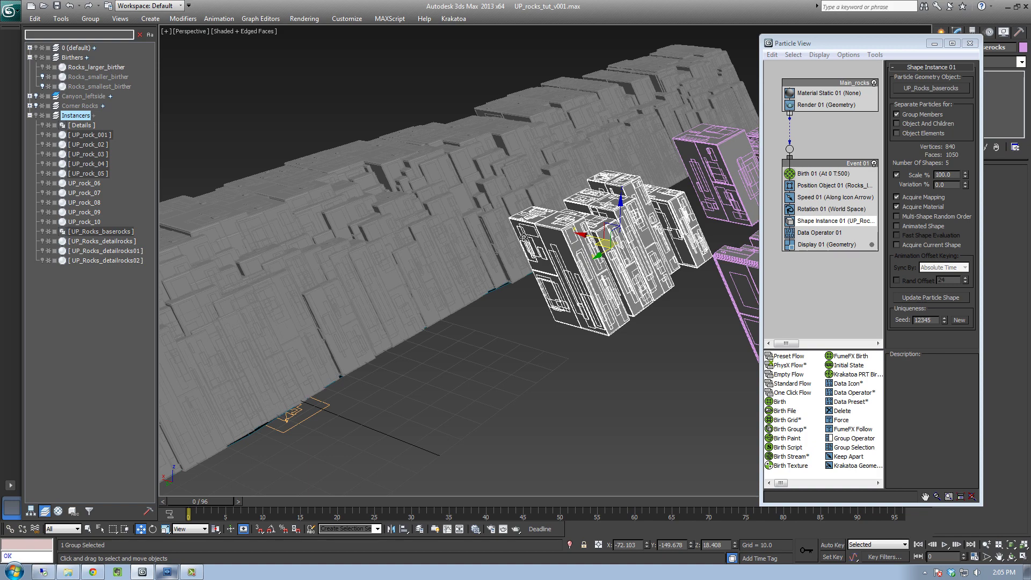
middle_click_drag(571, 213, 757, 161, "alt")
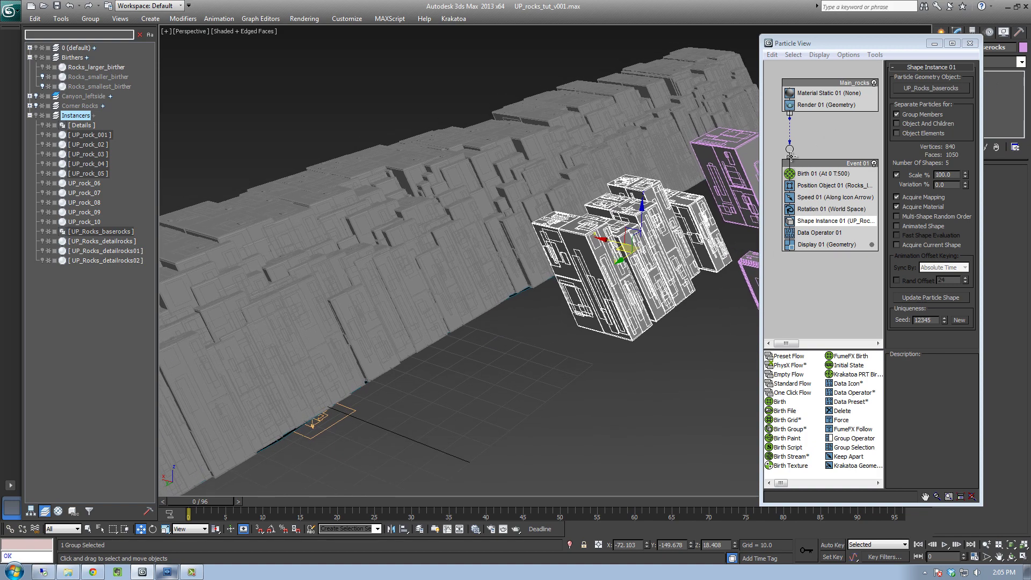
Toggle Shape Instance's Group Members off and back on, keeping 5 separate rock shapes.
left_click(895, 114)
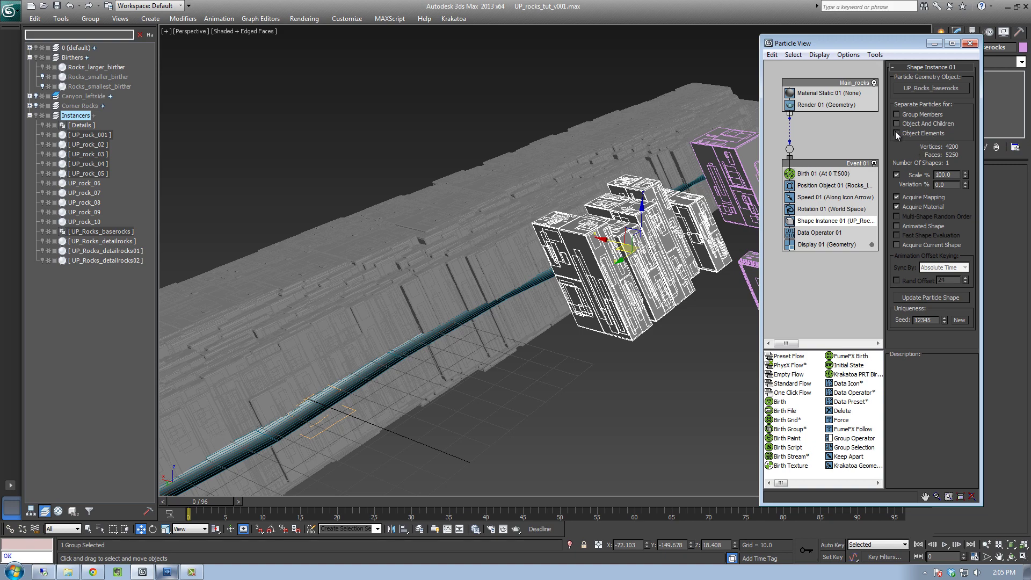
left_click(896, 115)
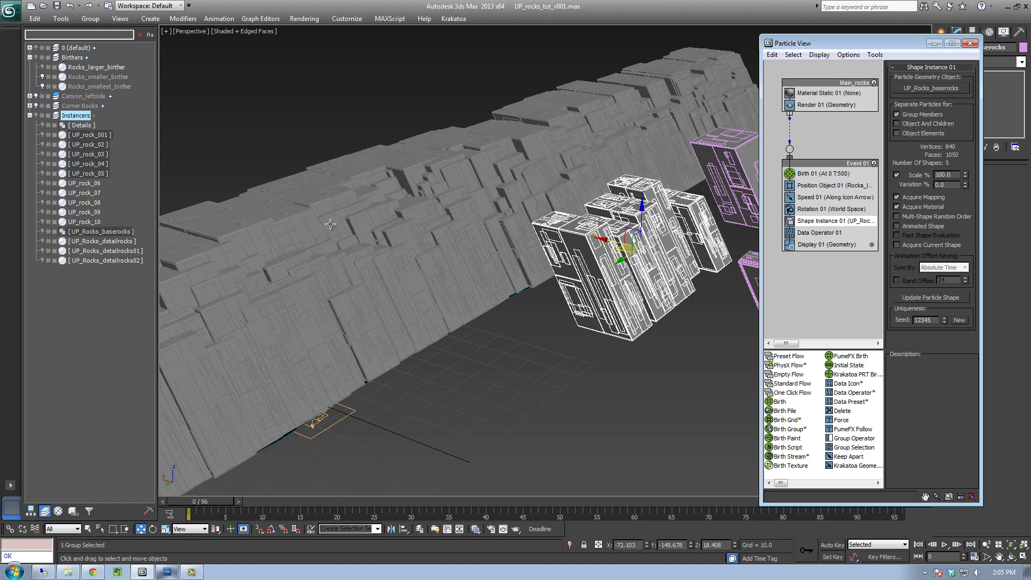
middle_click_drag(421, 292, 554, 230)
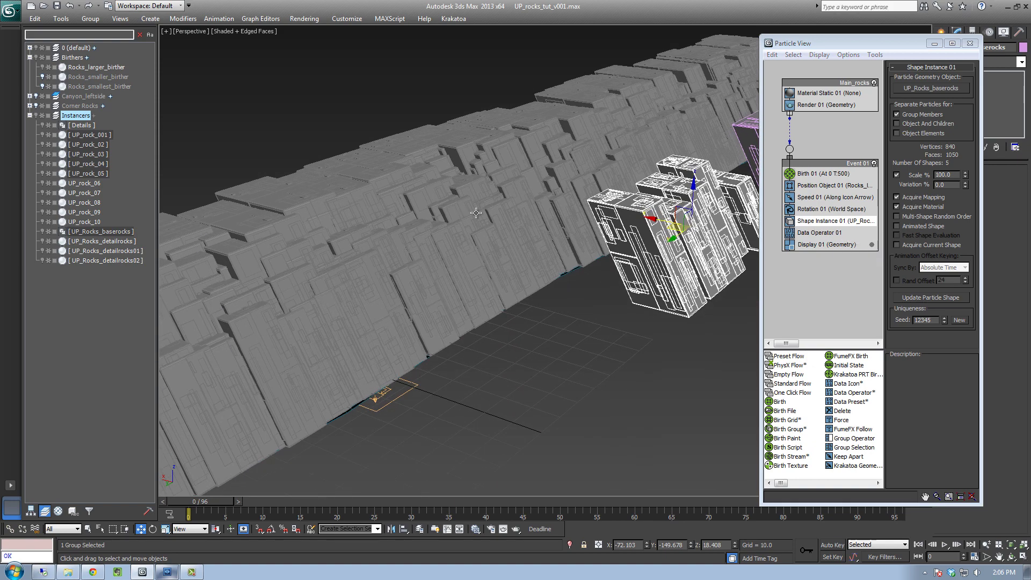
middle_click_drag(422, 239, 475, 221)
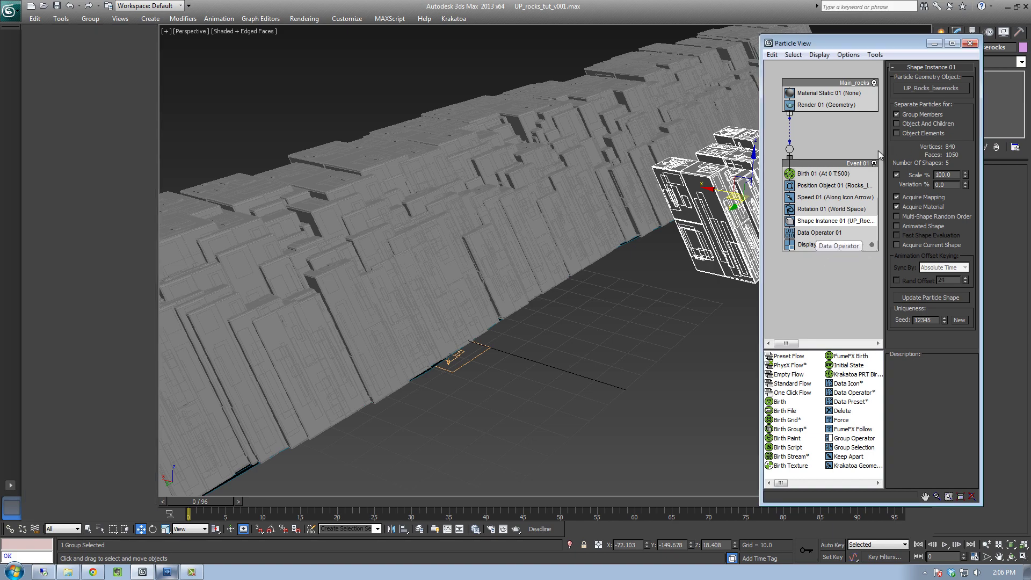
left_click(819, 232)
Open Data Operator 01's node graph and arrange it narrower beside Particle View.
left_click(914, 79)
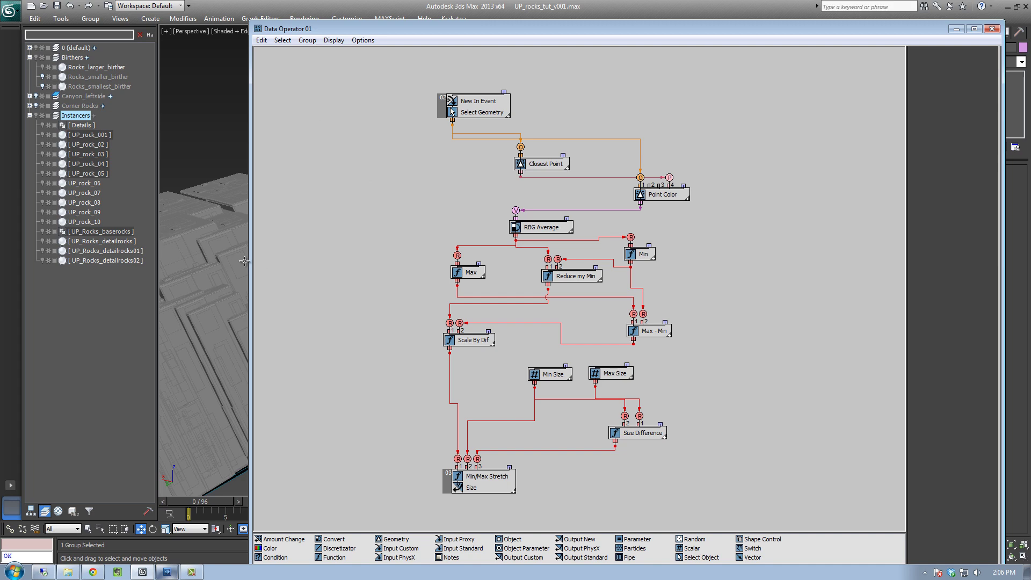
left_click_drag(249, 263, 612, 277)
middle_click_drag(832, 301, 702, 306)
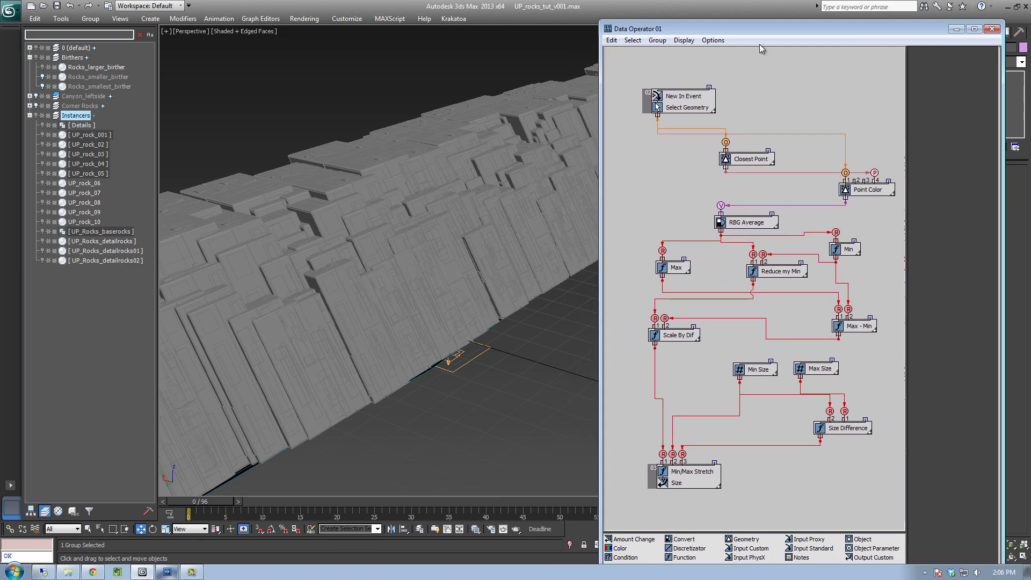
left_click_drag(765, 37, 459, 41)
left_click_drag(827, 51, 786, 52)
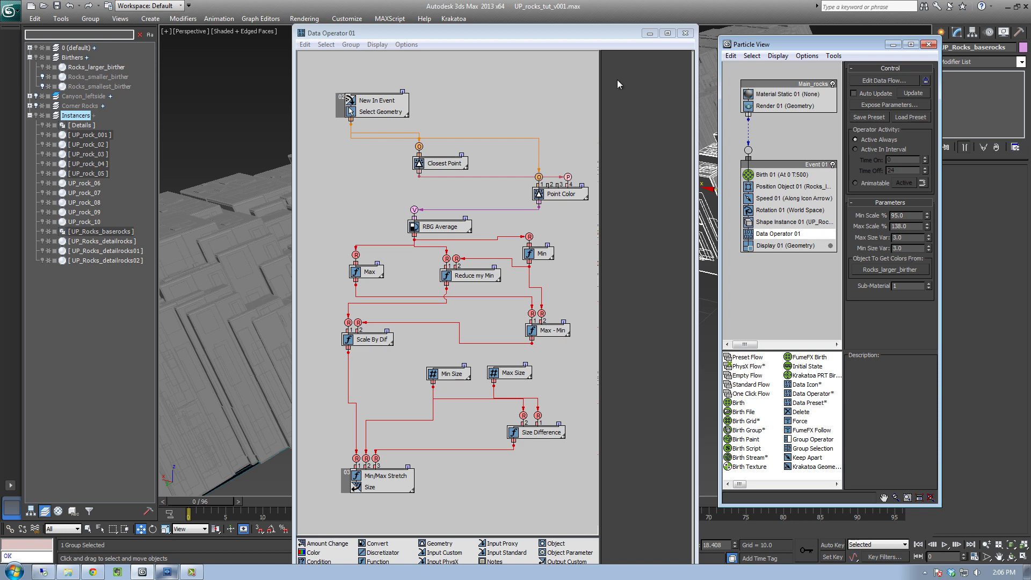
left_click_drag(574, 33, 598, 33)
Minimize the node graph and set the data operator's Min Scale to 95.
left_click(673, 32)
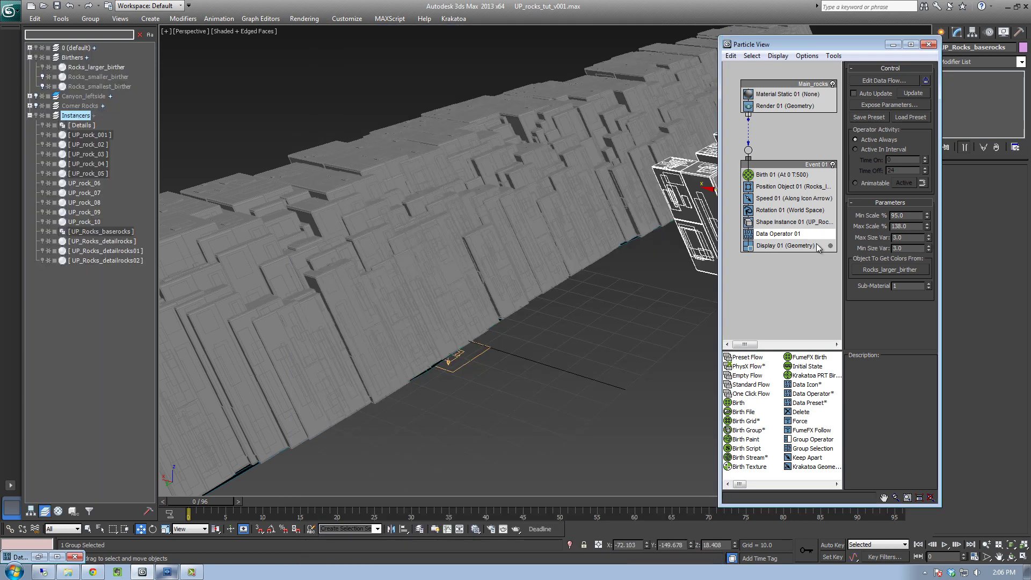
middle_click_drag(546, 293, 634, 196, "alt")
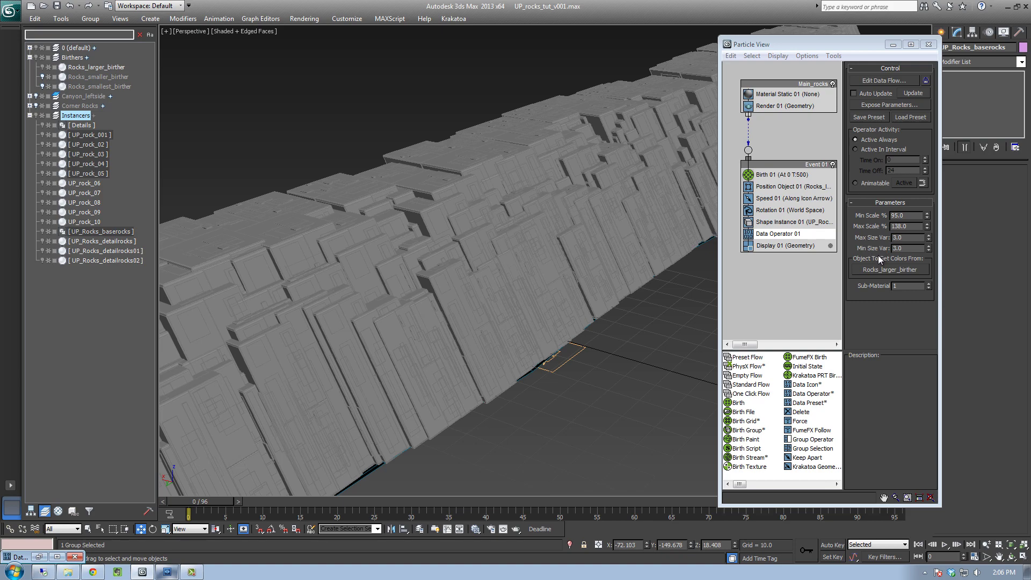
left_click(927, 214)
mouse_move(927, 214)
left_mouse_down()
mouse_move(929, 241)
mouse_move(920, 230)
left_mouse_up()
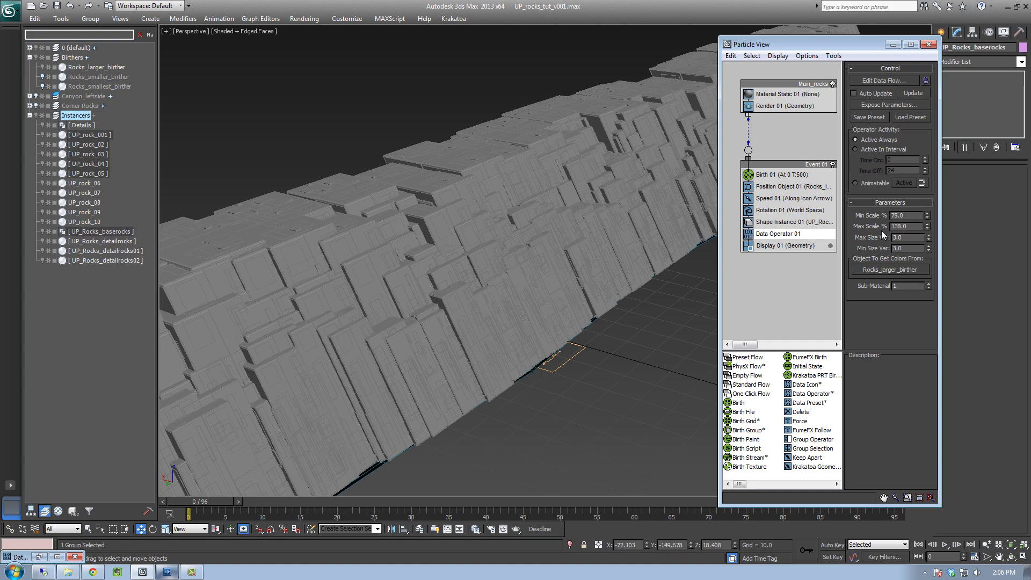
left_click_drag(926, 216, 927, 229)
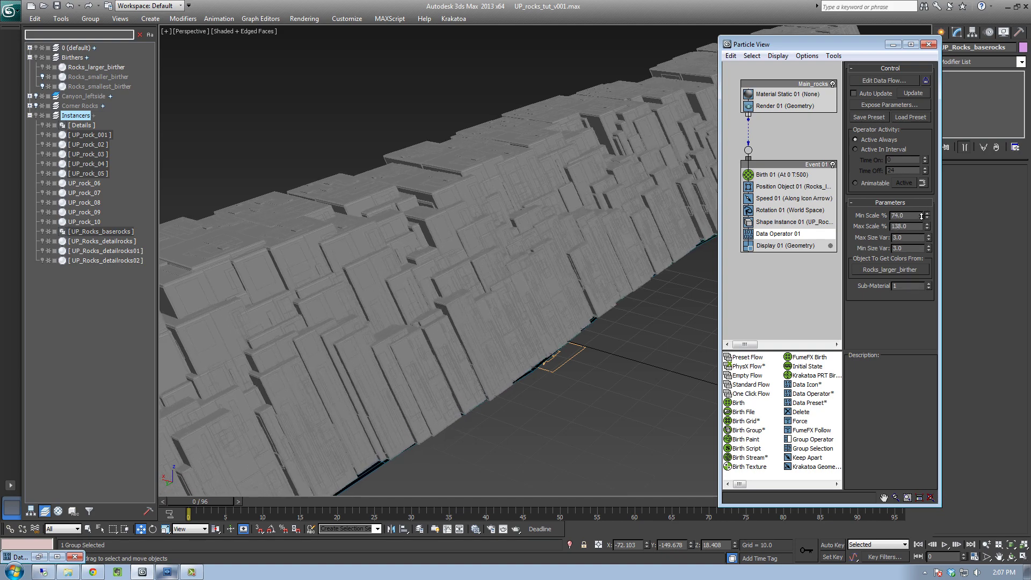
key("Return")
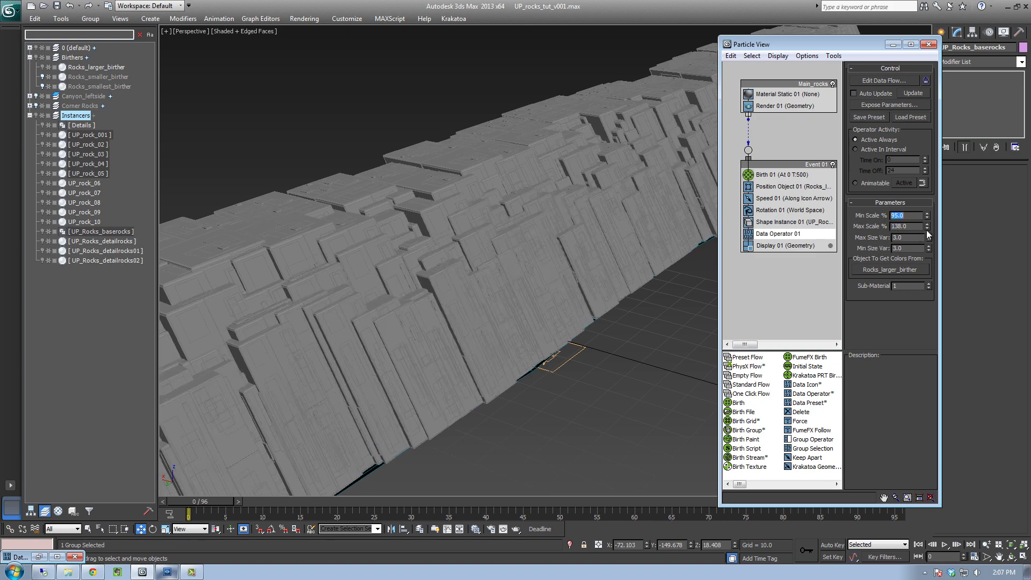
Set Max Scale to 135 and Max Size Var to 3, then reopen the node graph.
mouse_move(926, 231)
left_mouse_down()
mouse_move(923, 248)
mouse_move(925, 232)
left_mouse_up()
type("135")
key("Return")
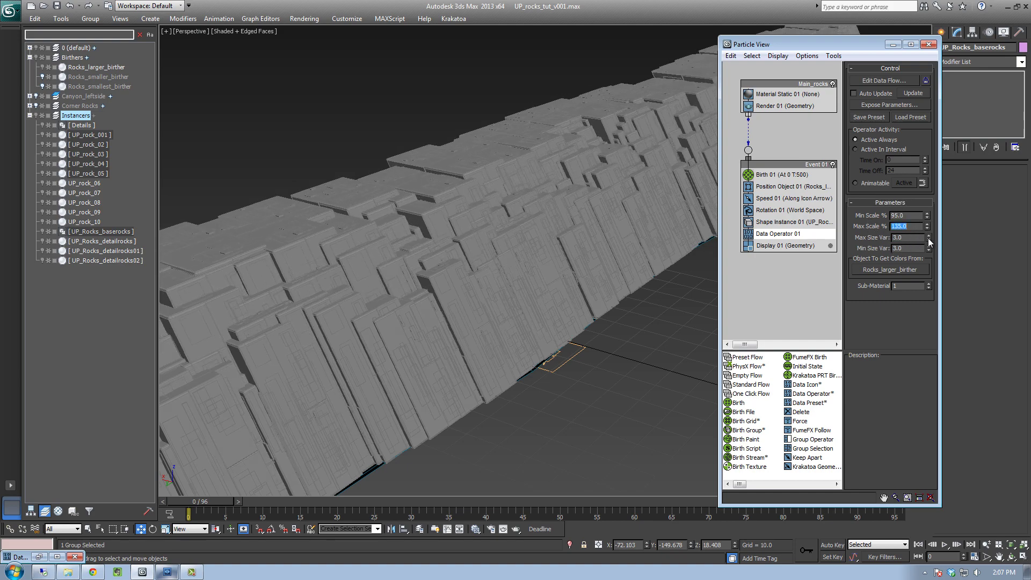
left_click_drag(928, 237, 929, 236)
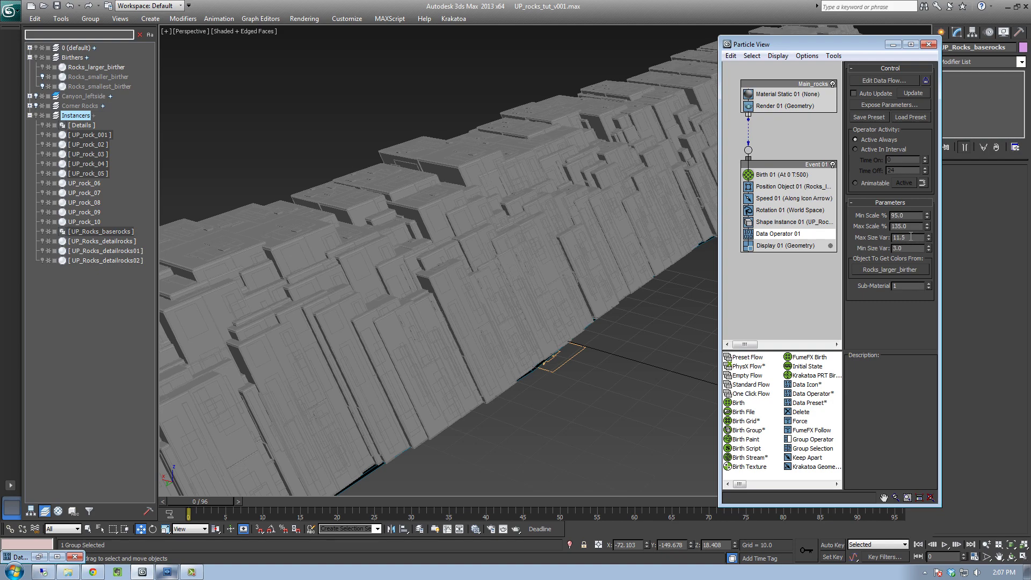
type("3")
key("Return")
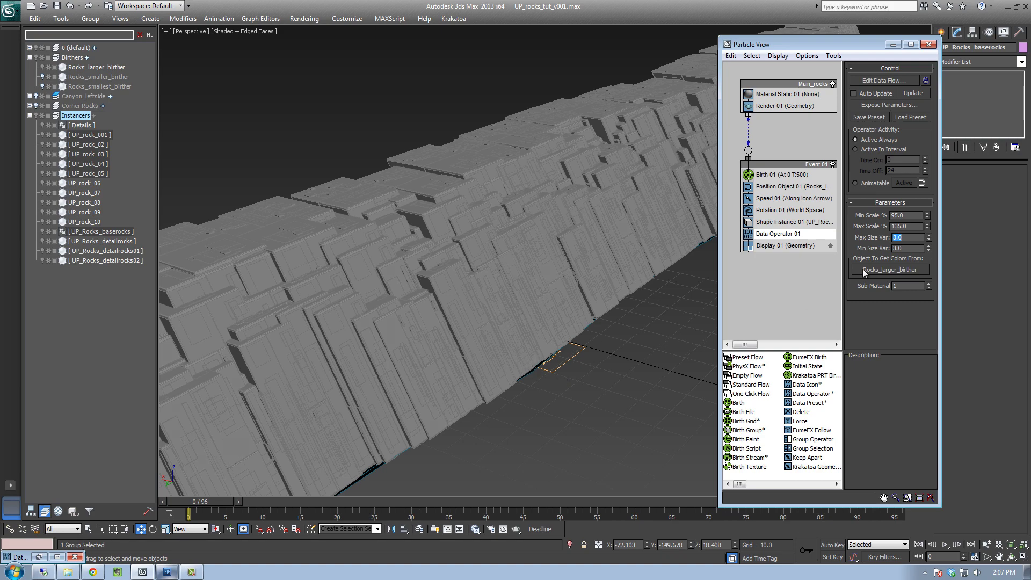
left_click(884, 81)
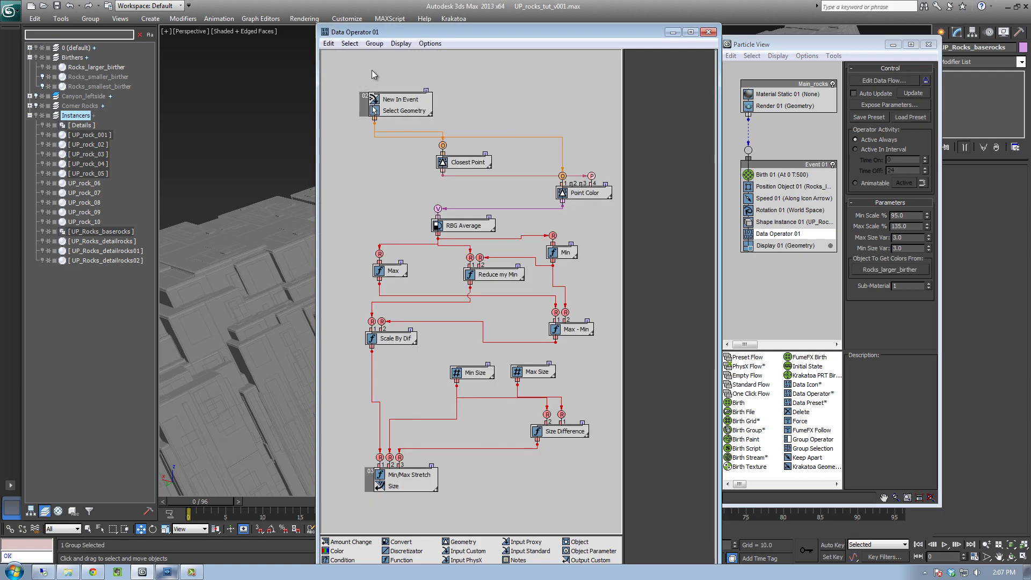
Inspect the Select Geometry, Closest Point, Point Color, RBG Average, Max, Min and Min Size nodes.
left_click(402, 112)
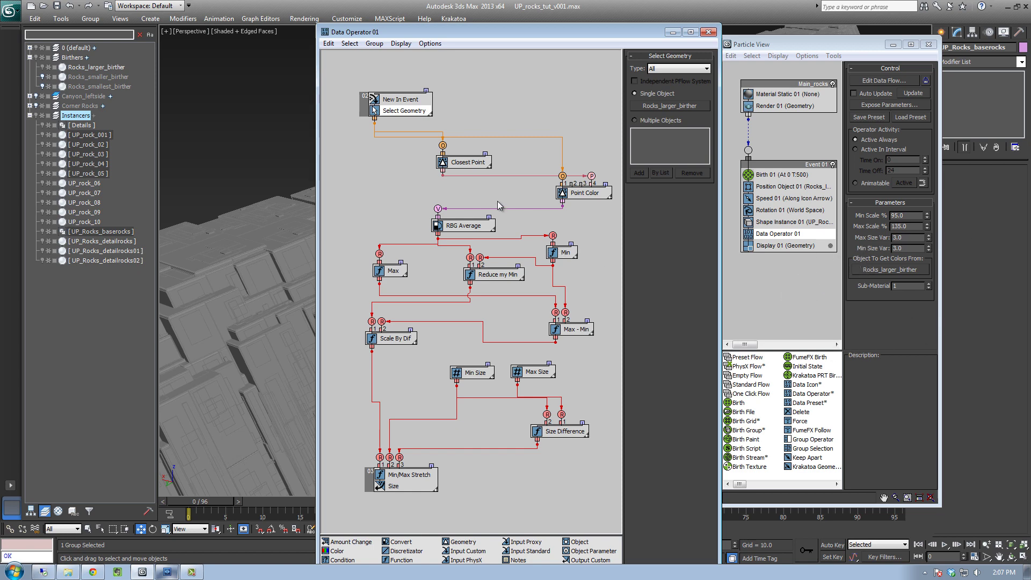
left_click(474, 164)
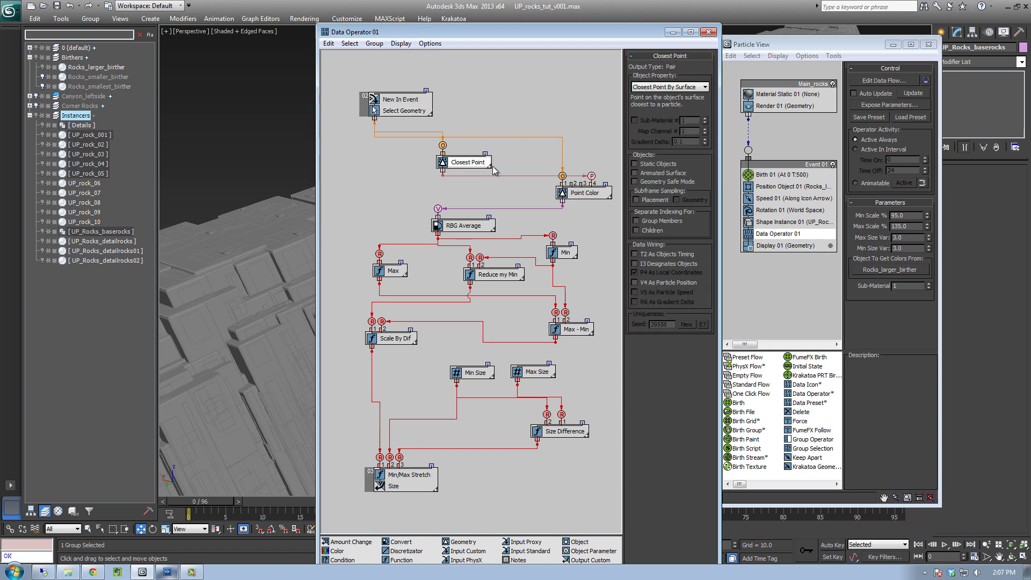
left_click(585, 196)
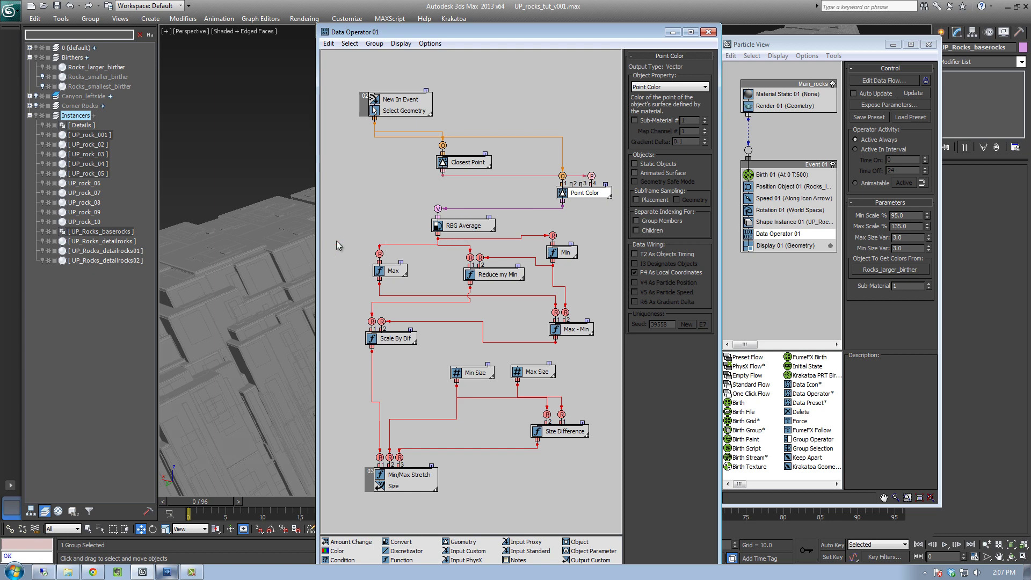
left_click(446, 228)
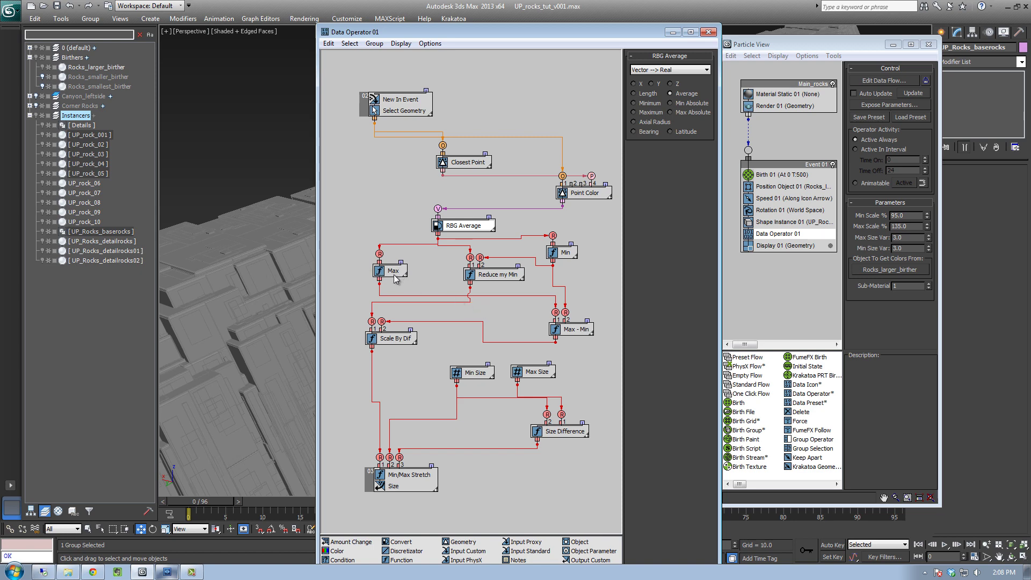
left_click_drag(462, 226, 459, 208)
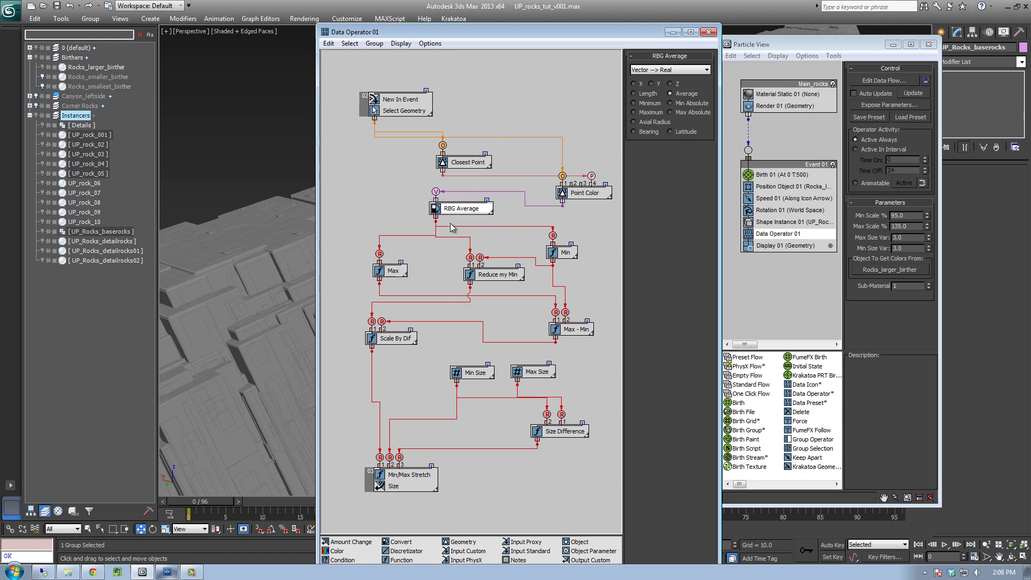
left_click(394, 272)
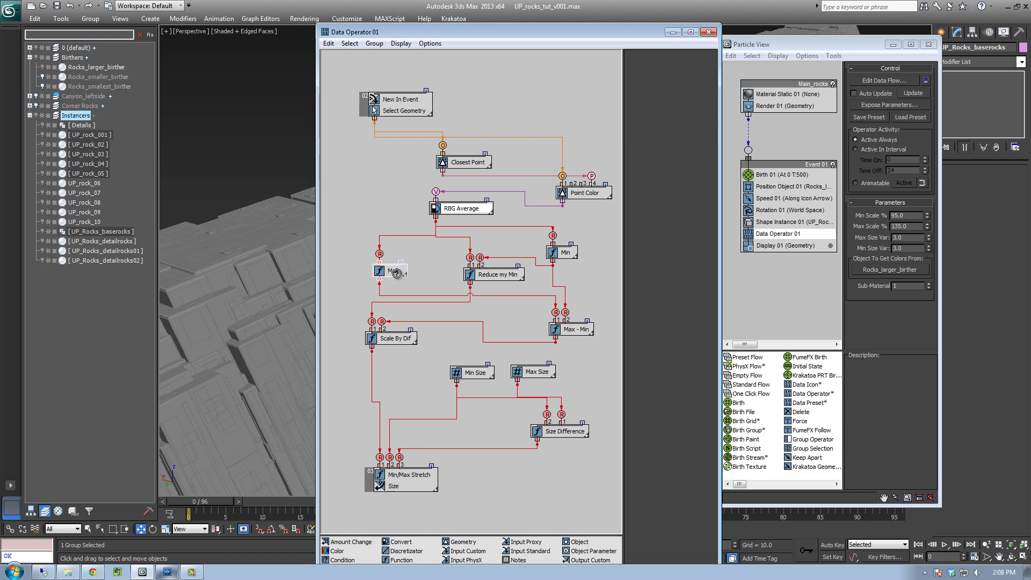
left_click(556, 251)
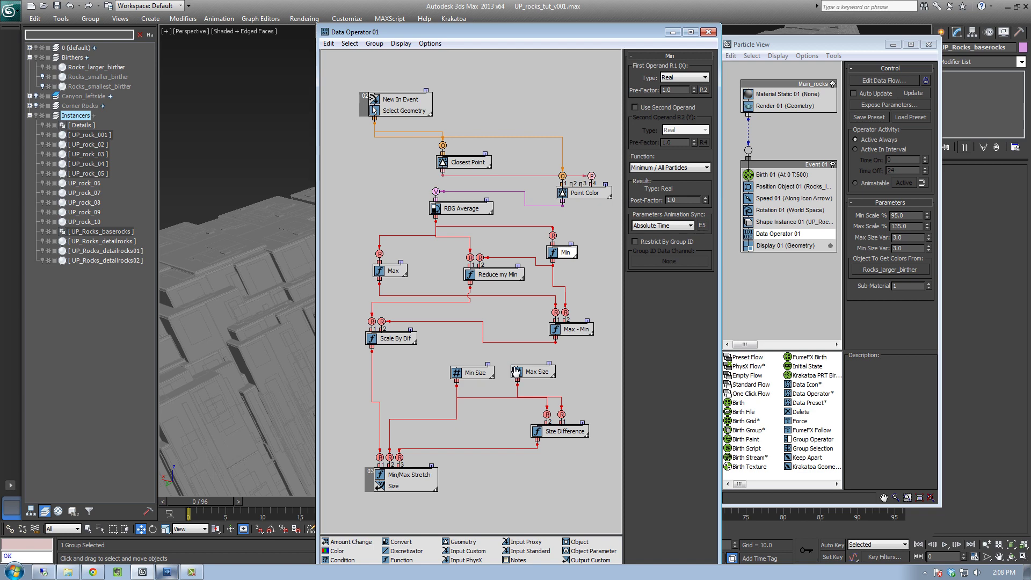
left_click(476, 376)
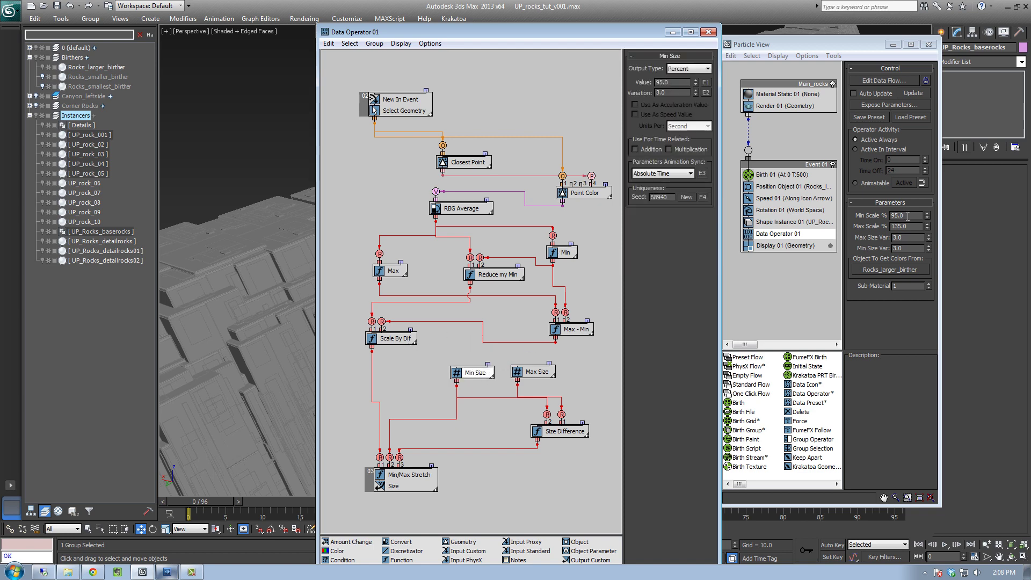
Try Min Size variation at 16.5, then set it back to 3.0.
left_click_drag(908, 216, 890, 216)
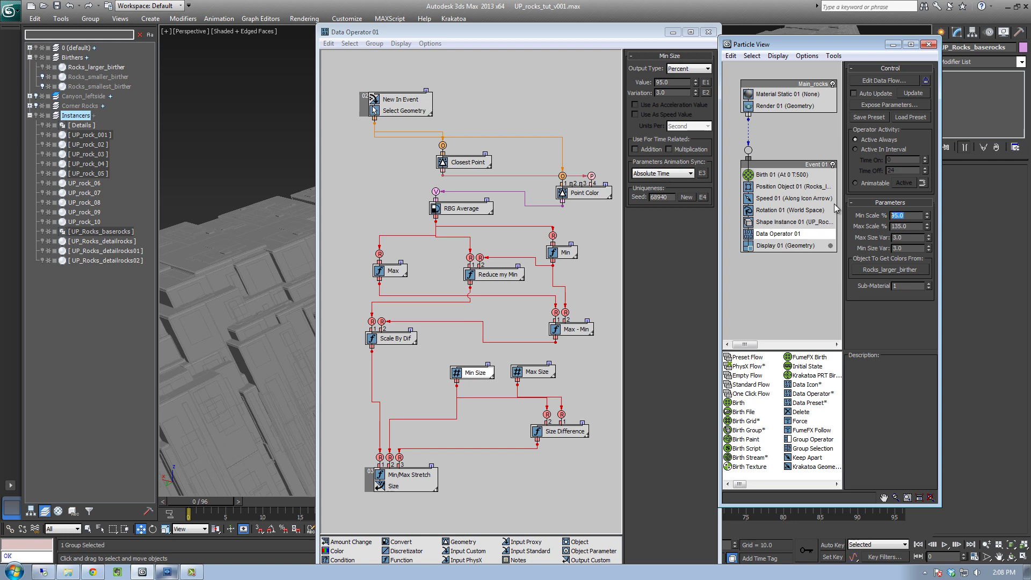
left_click_drag(652, 95, 645, 96)
left_click_drag(597, 35, 687, 43)
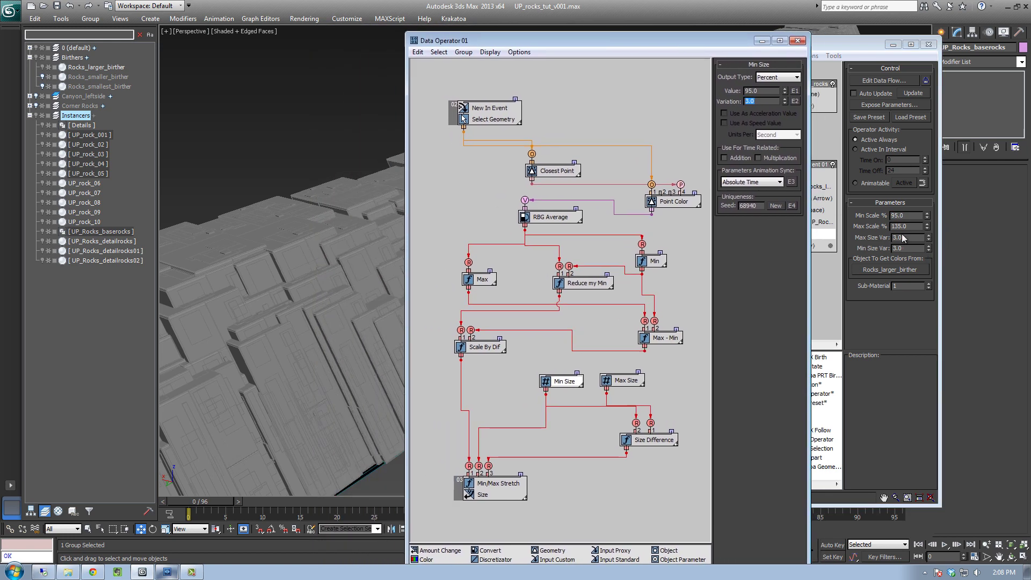
left_click_drag(785, 101, 783, 95)
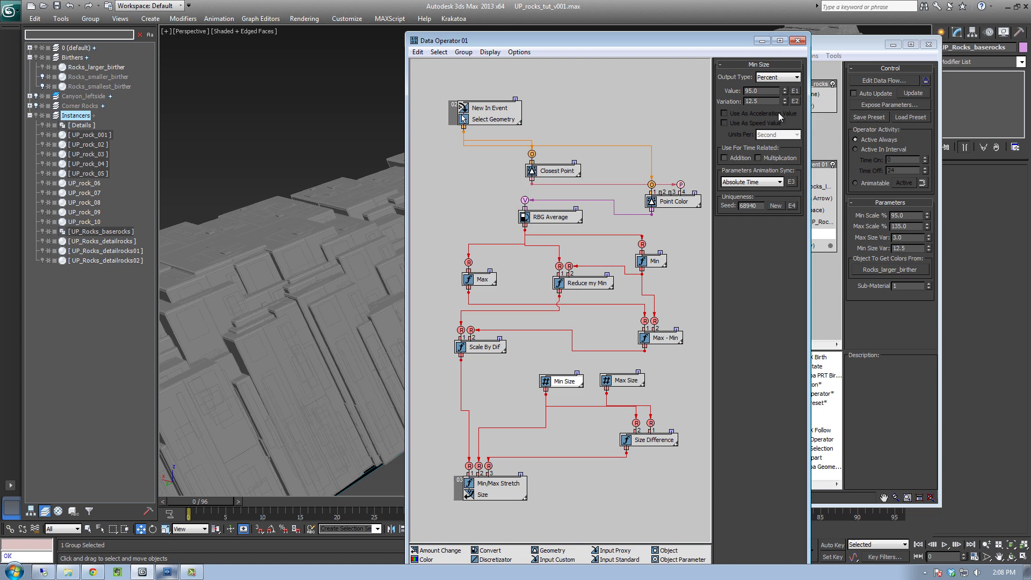
type("3")
key("Return")
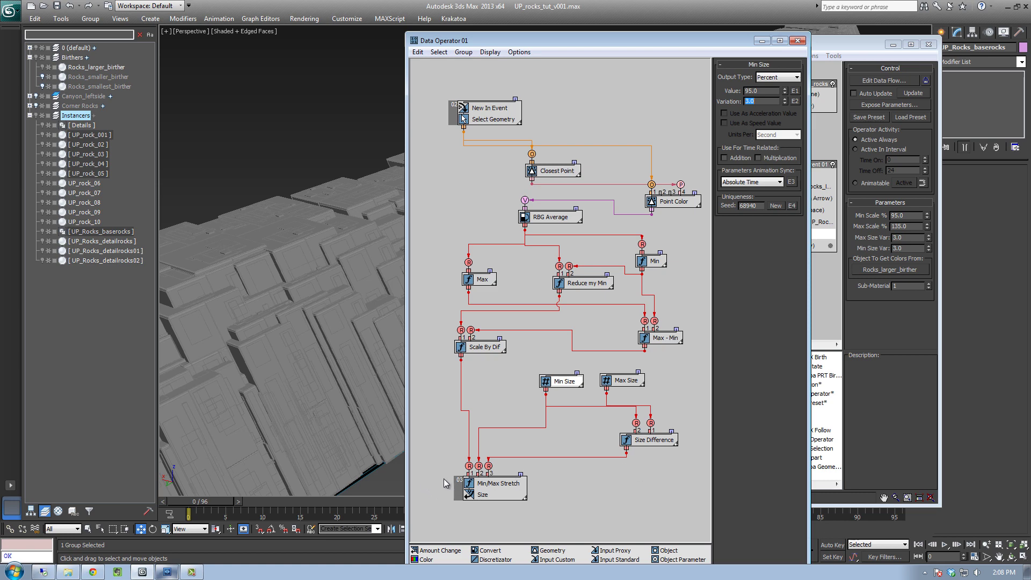
Inspect the Min/Max Stretch node, then close the data operator editor.
left_click(504, 484)
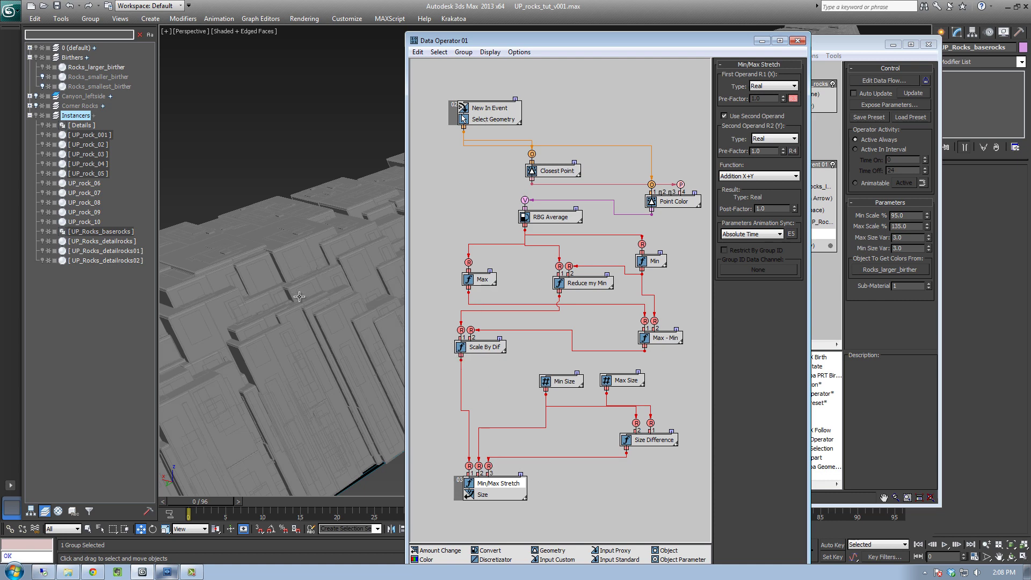
left_click(798, 40)
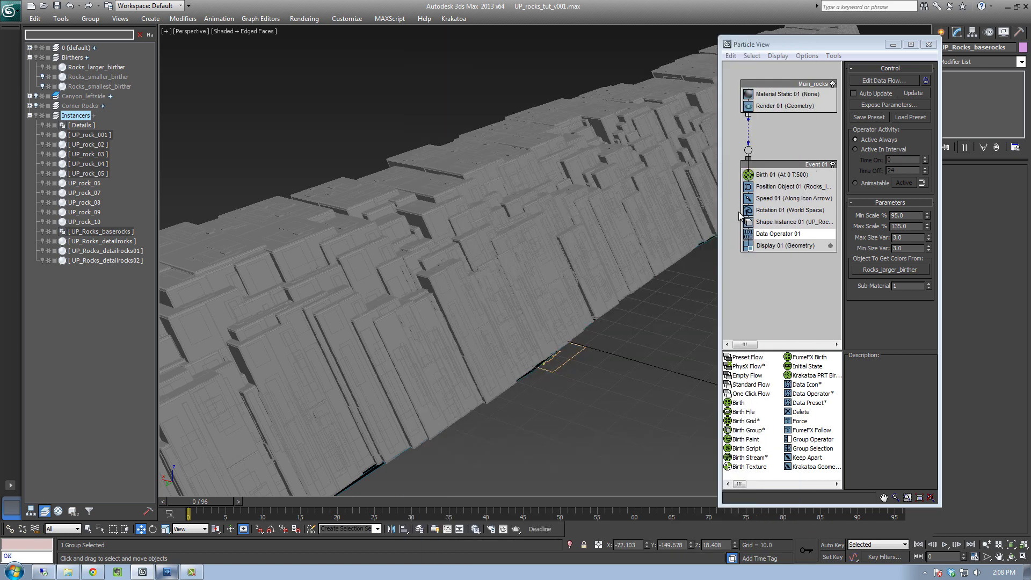
key("alt+z")
left_click_drag(572, 285, 475, 326)
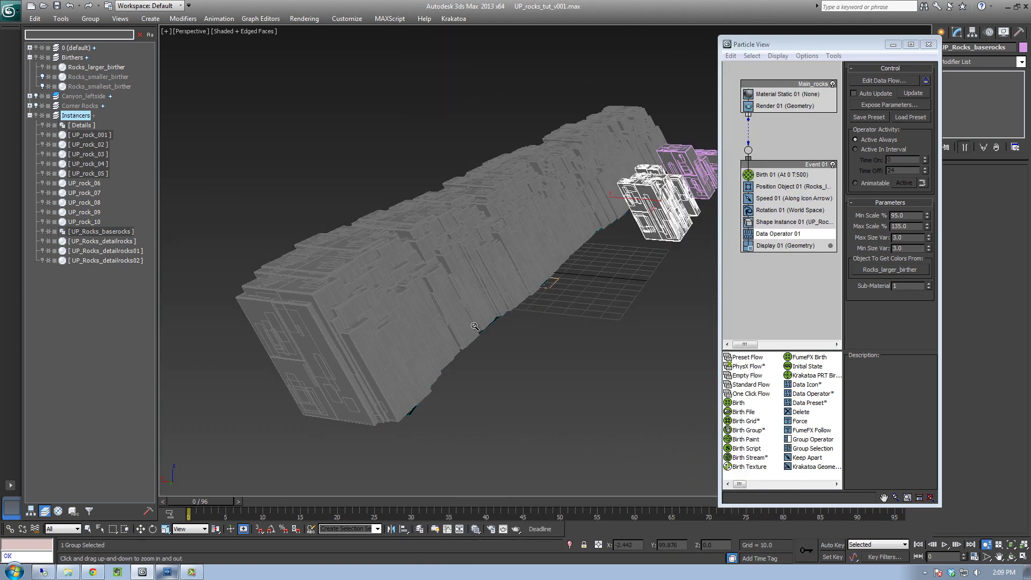
mouse_move(498, 287)
left_mouse_down()
mouse_move(511, 290)
mouse_move(498, 302)
left_mouse_up()
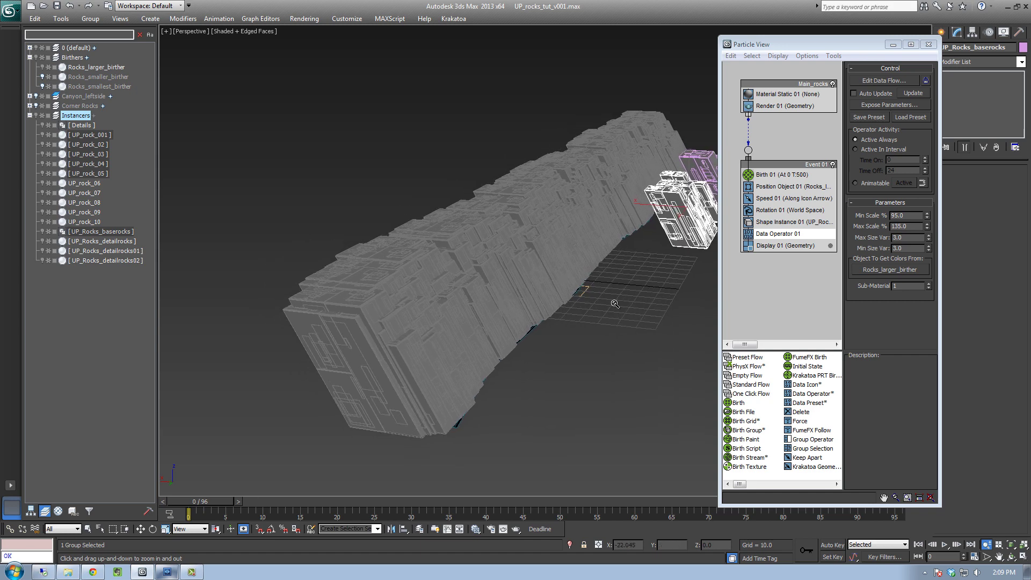
Select the Rocks_larger_birther surface and zoom in close on the rock wall.
key("w")
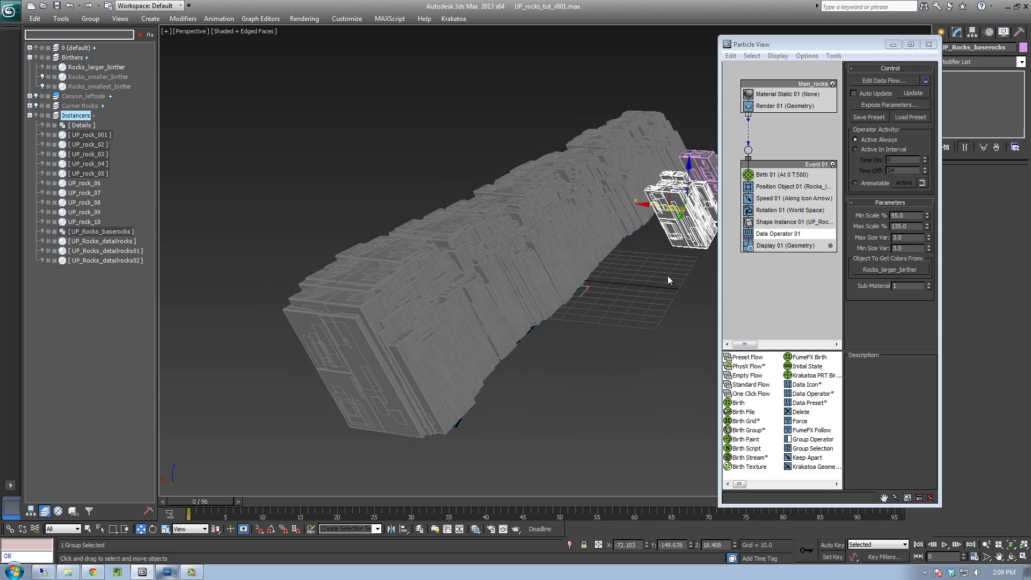
left_click(542, 334)
middle_click_drag(543, 245, 491, 251)
key("alt+z")
left_click_drag(491, 250, 541, 254)
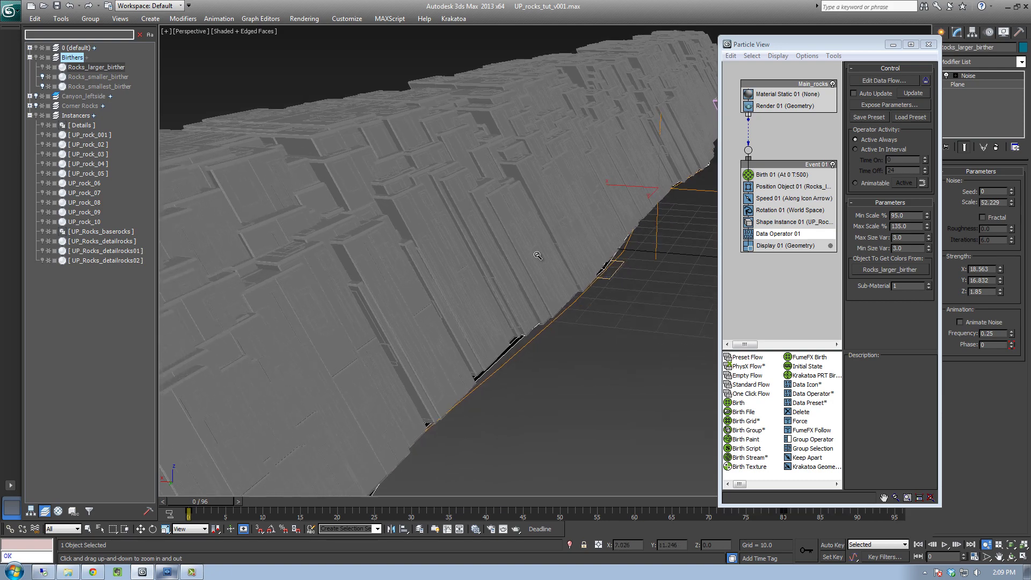
Toggle the Main_rocks event off and on, then view the rock wall end-on.
left_click(832, 85)
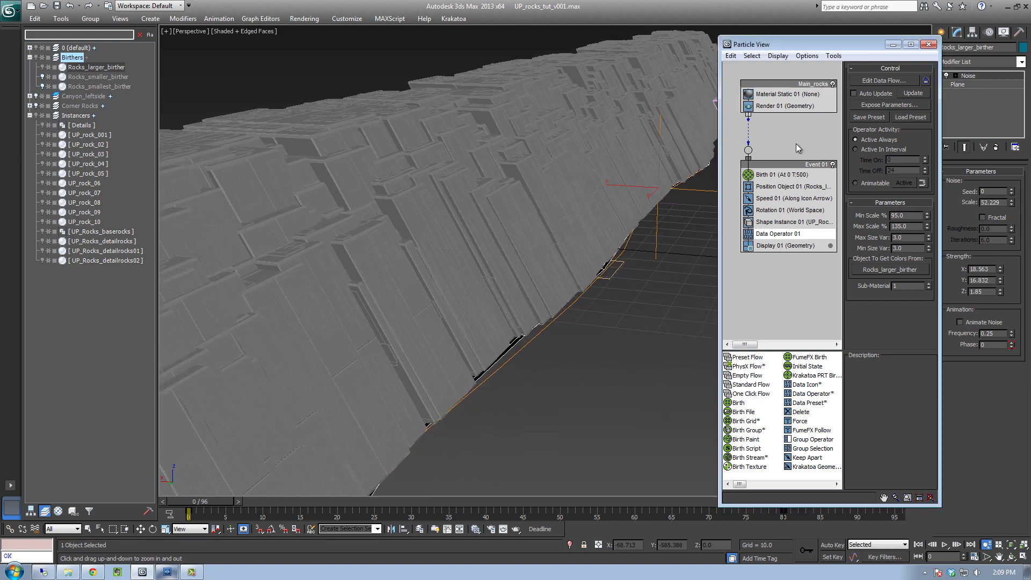
mouse_move(855, 44)
left_mouse_down()
mouse_move(835, 41)
mouse_move(843, 38)
left_mouse_up()
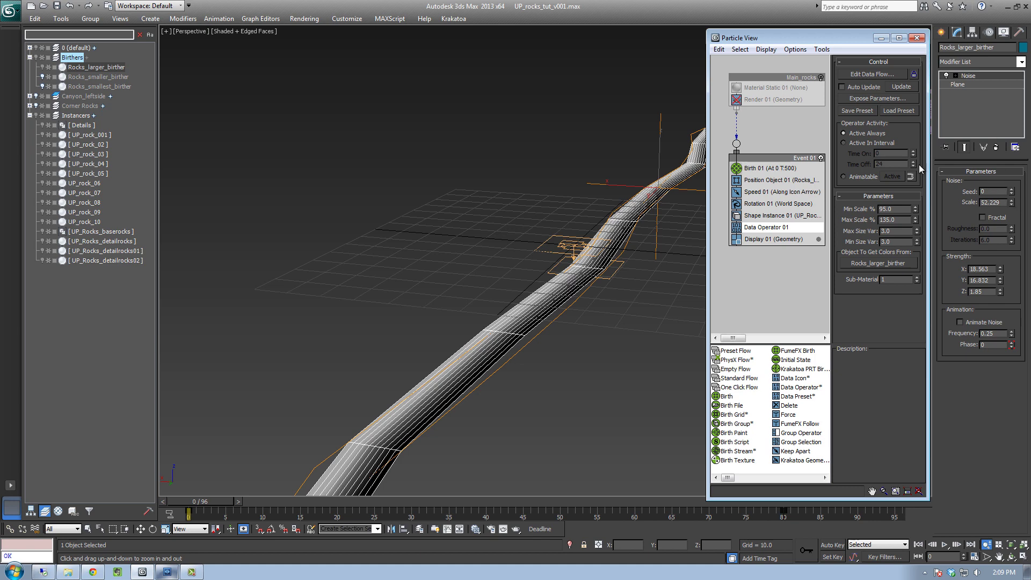
left_click(820, 78)
left_click_drag(536, 279, 500, 334)
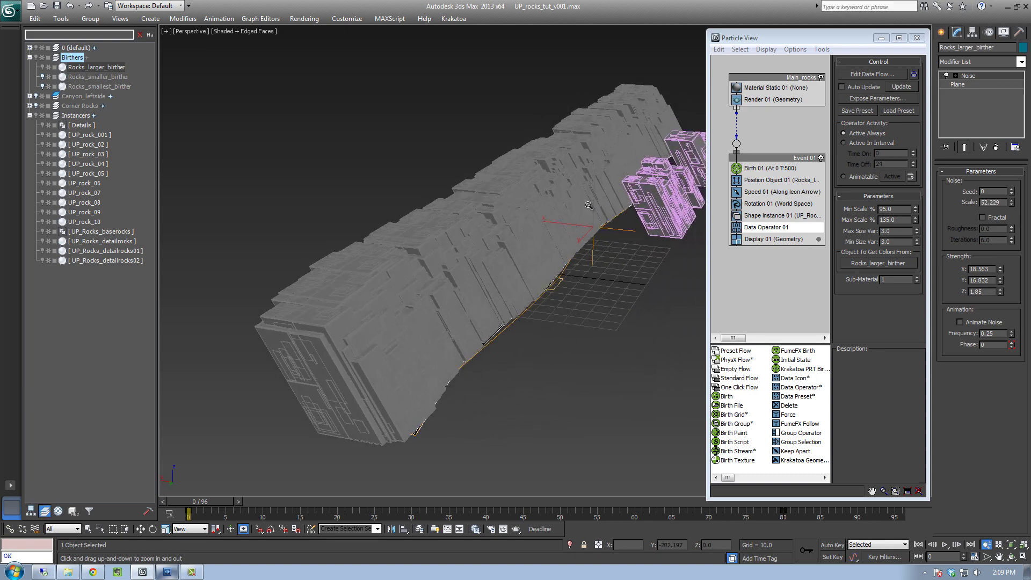
left_click_drag(541, 299, 550, 295)
middle_click_drag(548, 285, 559, 253, "alt")
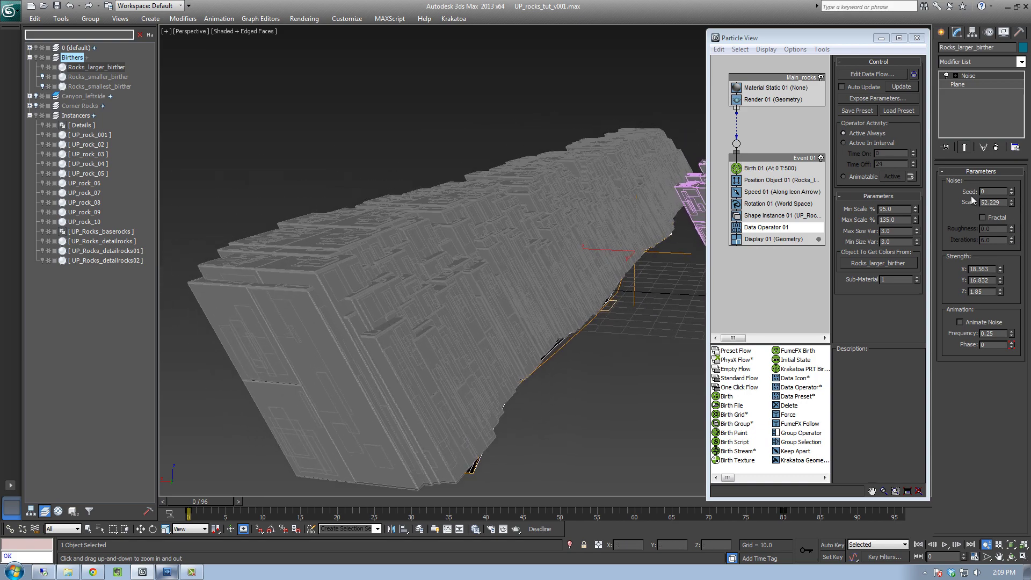
Set the birther's Noise Scale to 22.981 and return Noise Strength Z to 0.
left_click_drag(1013, 207, 998, 229)
middle_click_drag(484, 300, 480, 246)
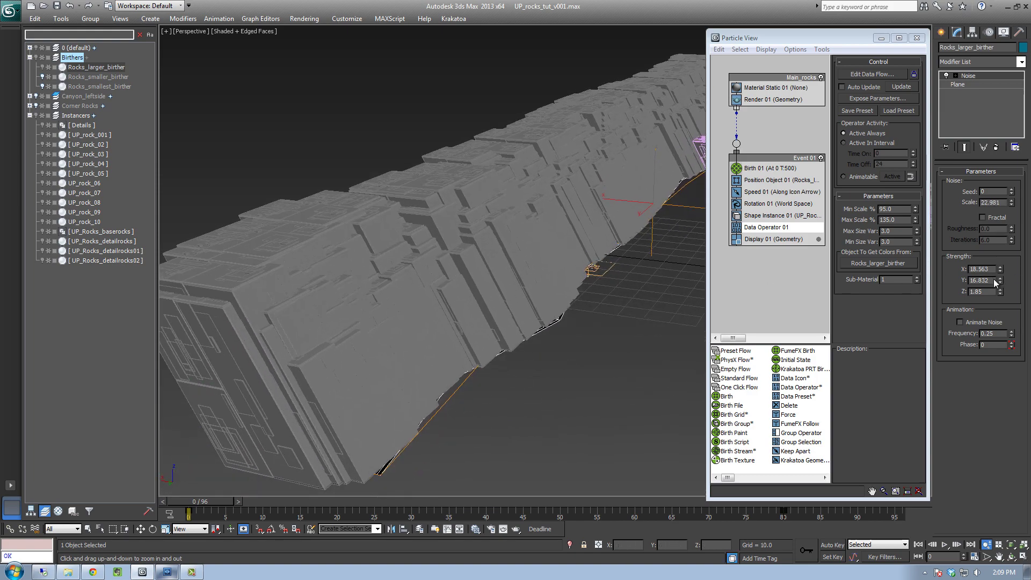
left_click_drag(1000, 291, 1003, 49)
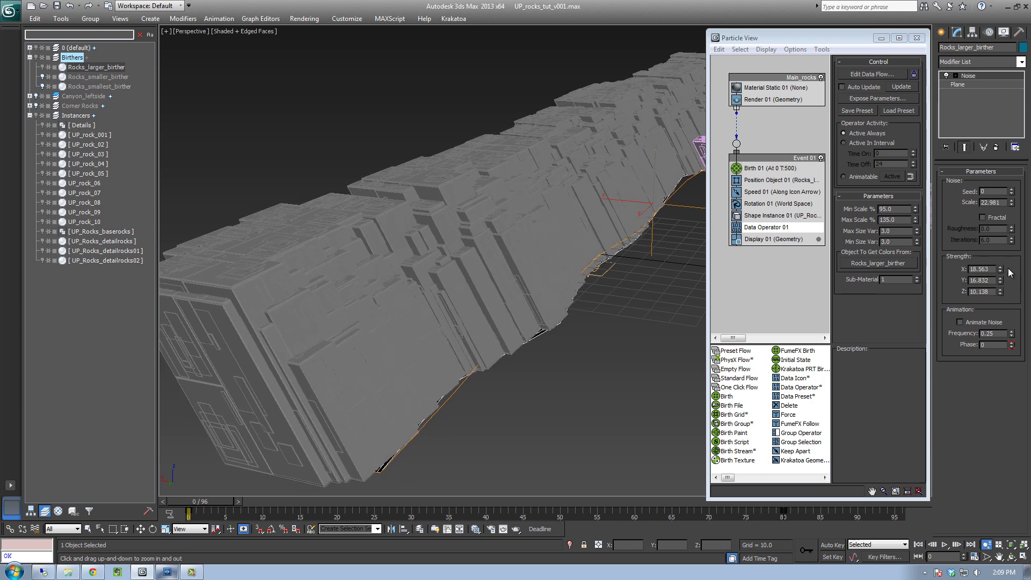
left_click_drag(1000, 291, 992, 86)
middle_click_drag(519, 288, 527, 253, "alt")
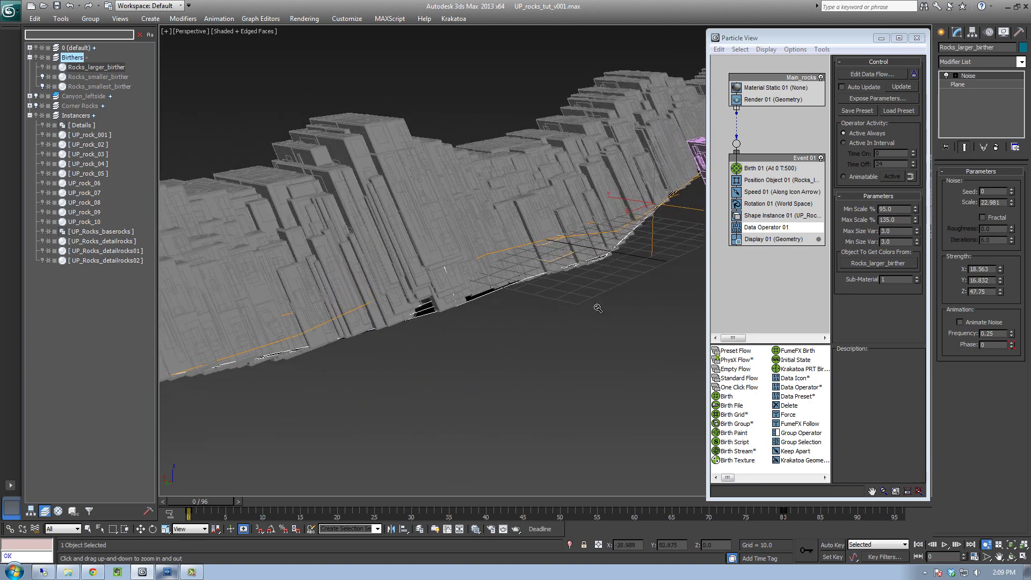
right_click(1000, 292)
left_click_drag(543, 297, 543, 258)
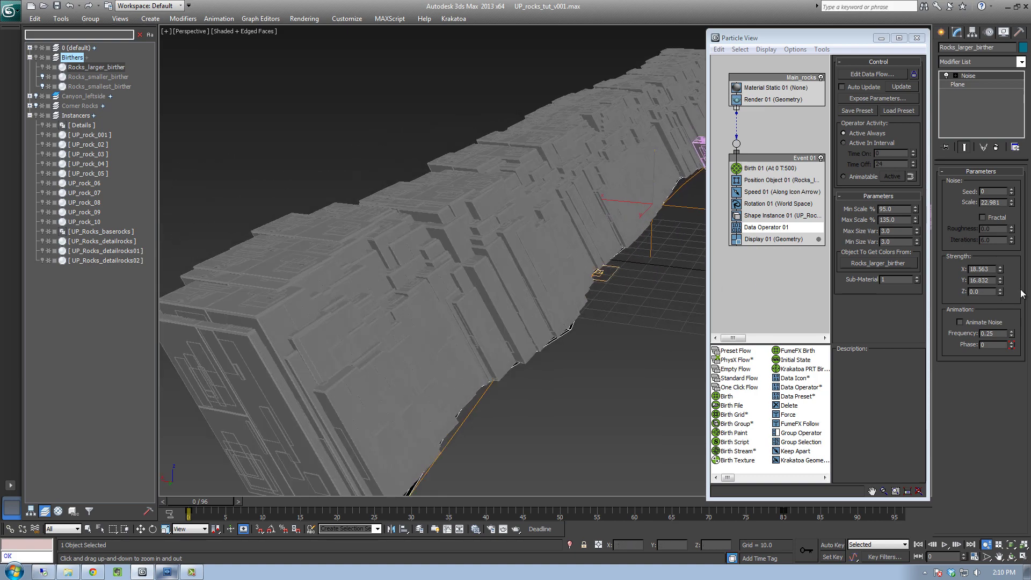
Set Noise Strength X and Y to 10 for a straighter rock wall.
left_click_drag(1001, 282, 970, 269)
type("0")
type("100")
key("Return")
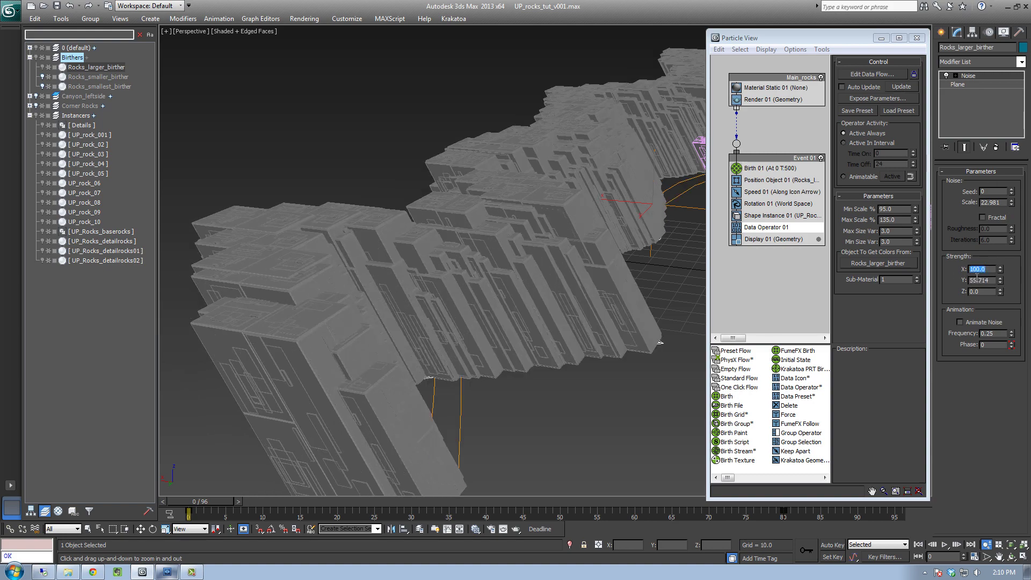
left_click_drag(486, 305, 458, 311)
middle_click_drag(458, 311, 633, 287, "alt")
left_click_drag(1001, 273, 986, 301)
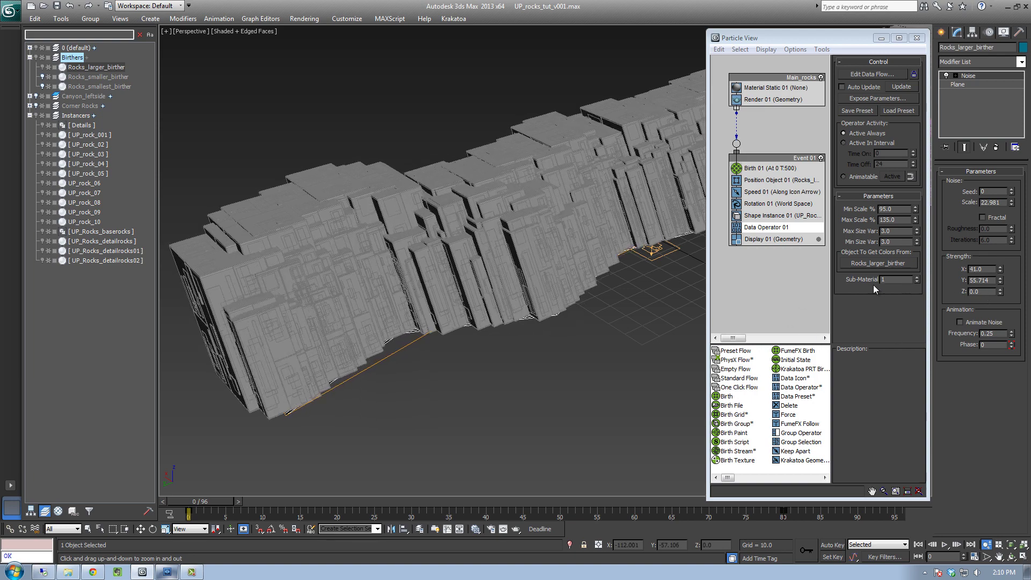
middle_click_drag(567, 305, 618, 298, "alt")
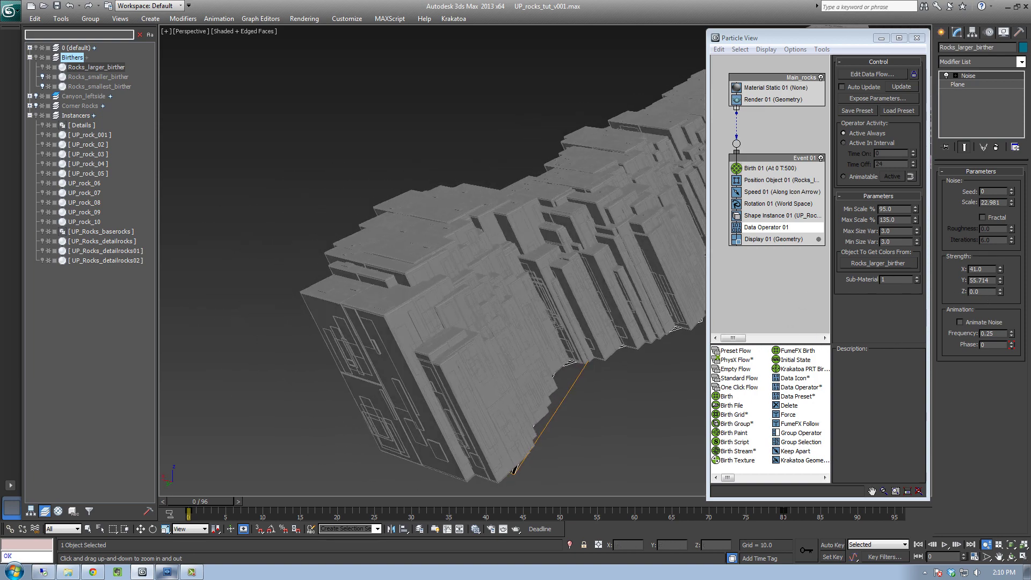
type("10")
key("Tab")
type("10")
key("Return")
mouse_move(524, 294)
left_mouse_down()
mouse_move(592, 240)
mouse_move(495, 279)
mouse_move(539, 308)
left_mouse_up()
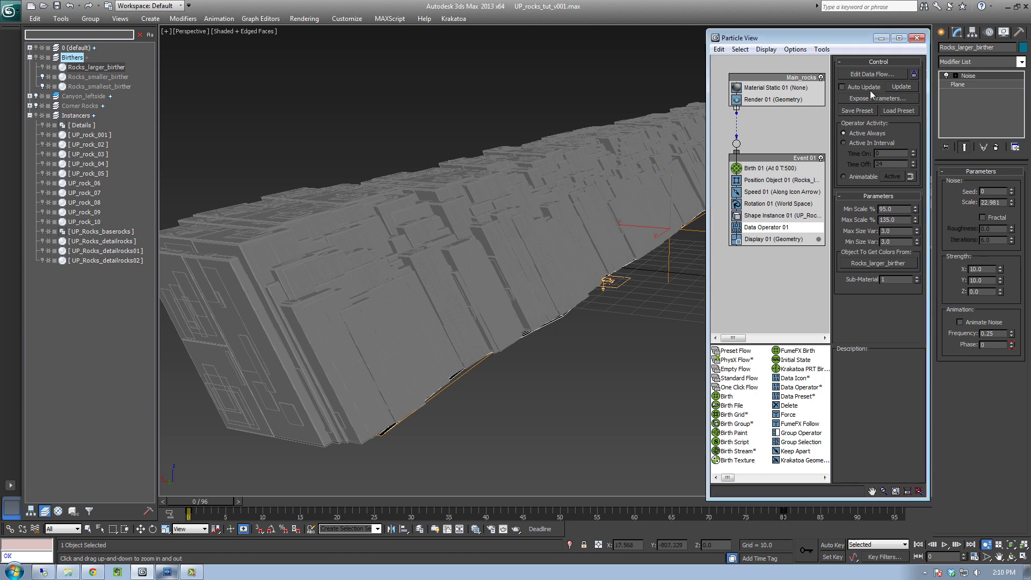
Add a Bend modifier to Rocks_larger_birther above its Noise.
left_click(881, 38)
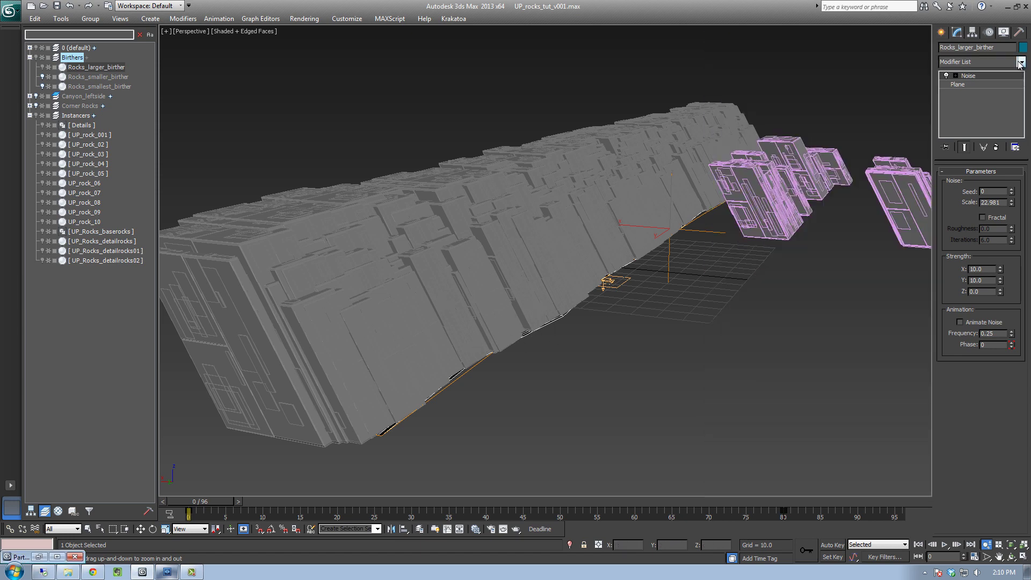
left_click(1021, 62)
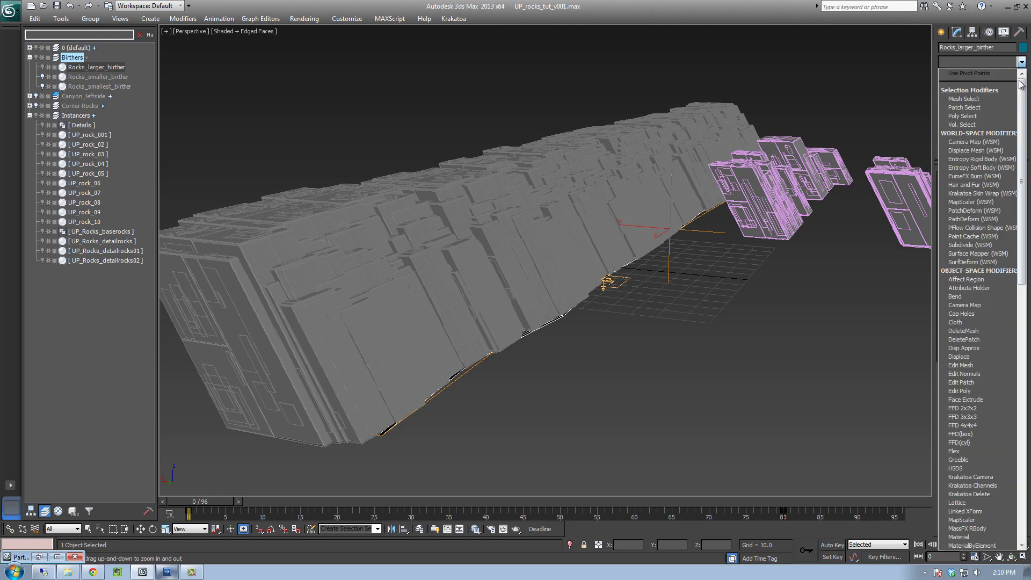
left_click(955, 296)
left_click_drag(553, 309, 556, 325)
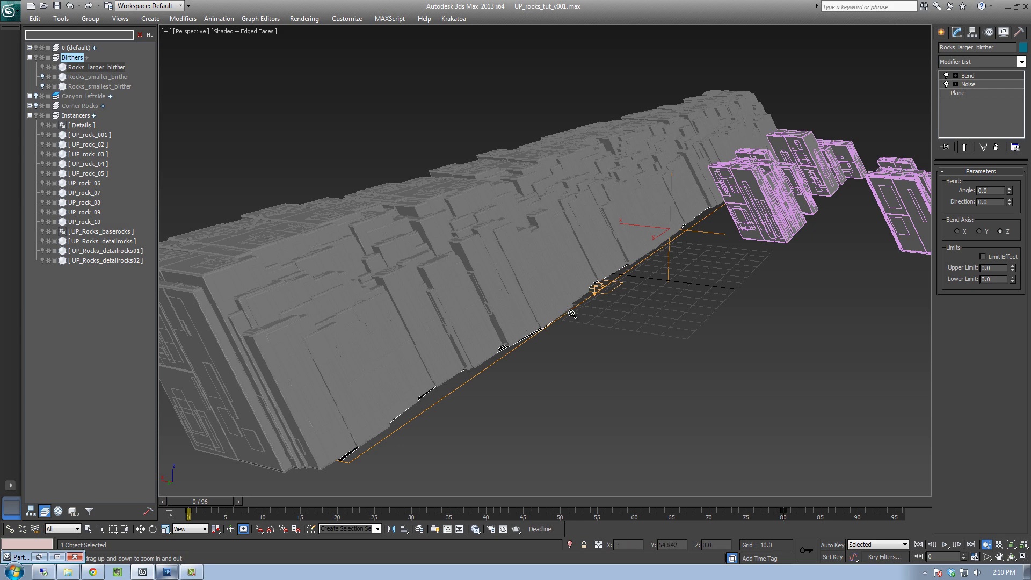
left_click_drag(549, 276, 565, 291)
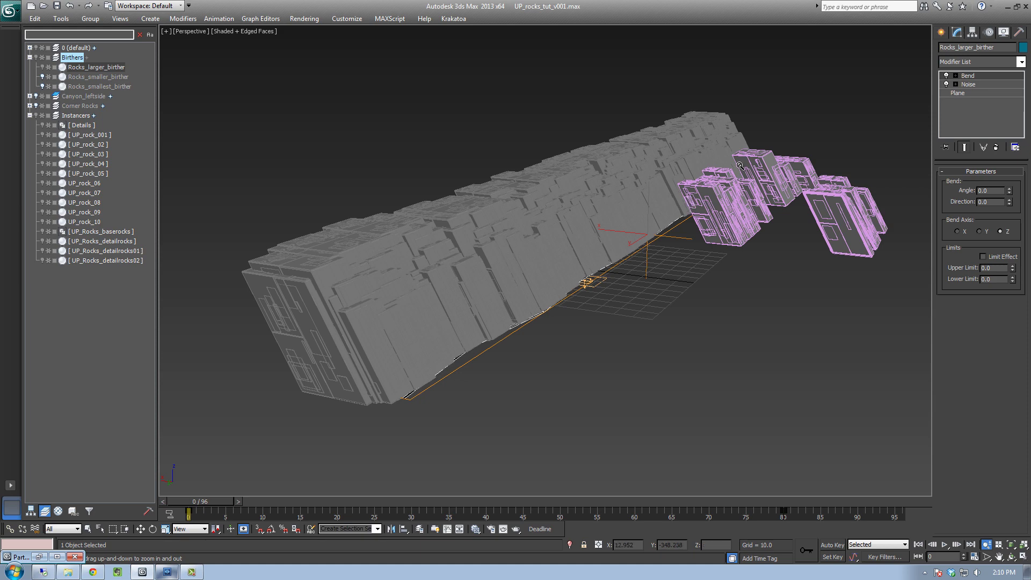
middle_click_drag(602, 217, 596, 253, "alt")
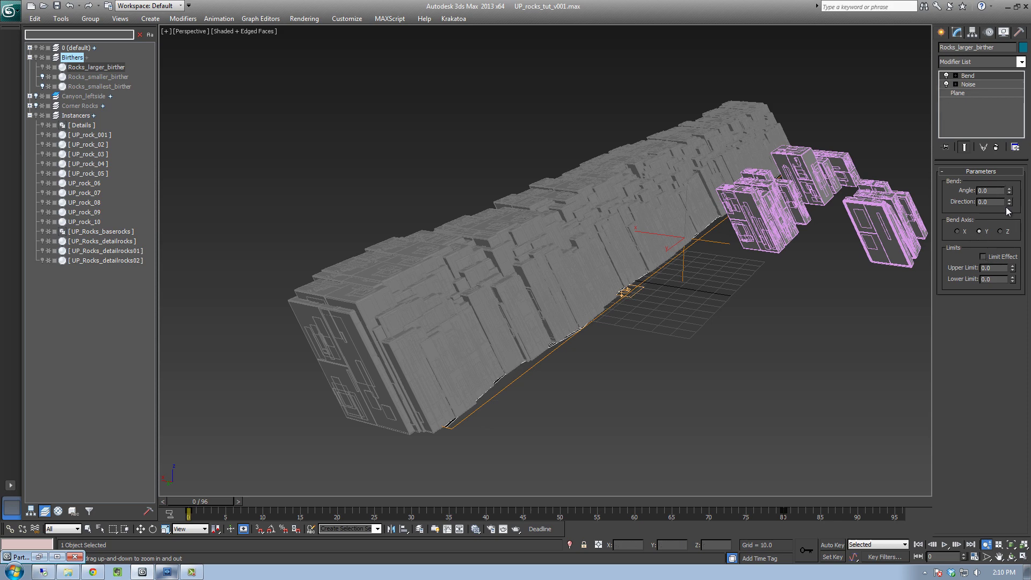
Try a bend angle, then reset Bend Direction and Angle to 0.
mouse_move(1010, 192)
left_mouse_down()
mouse_move(991, 118)
mouse_move(988, 219)
mouse_move(1012, 198)
left_mouse_up()
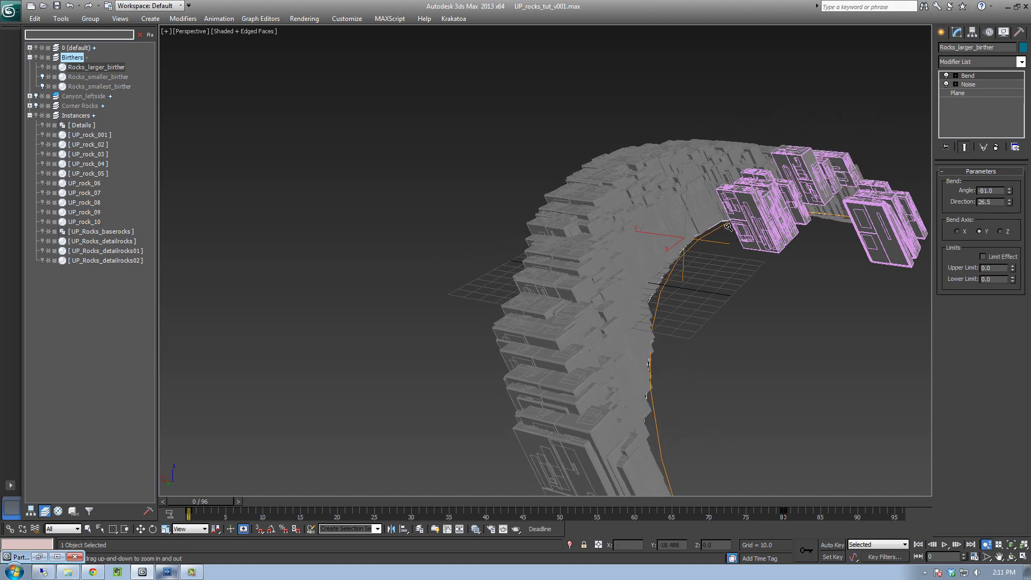
right_click(1010, 205)
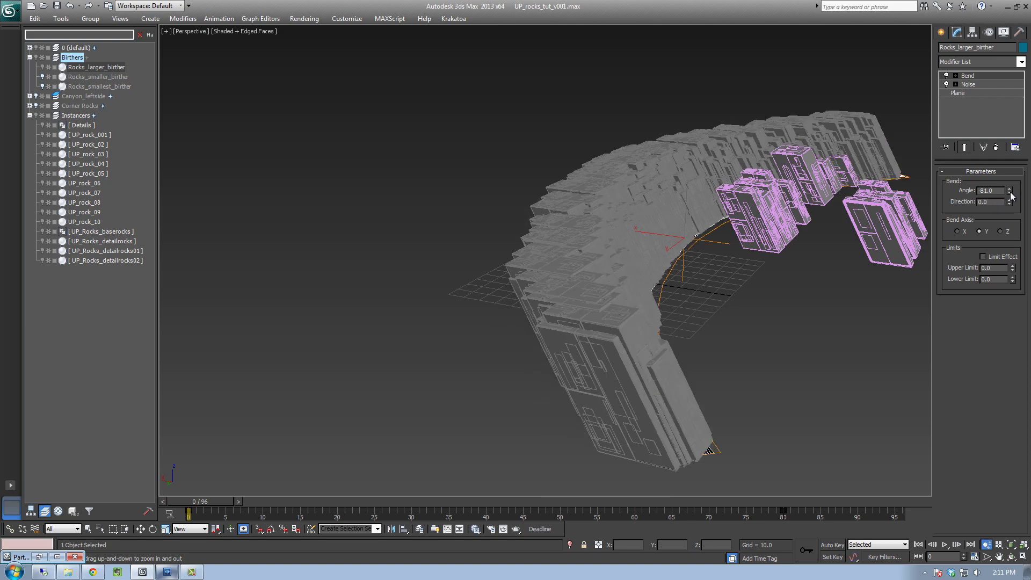
right_click(1010, 192)
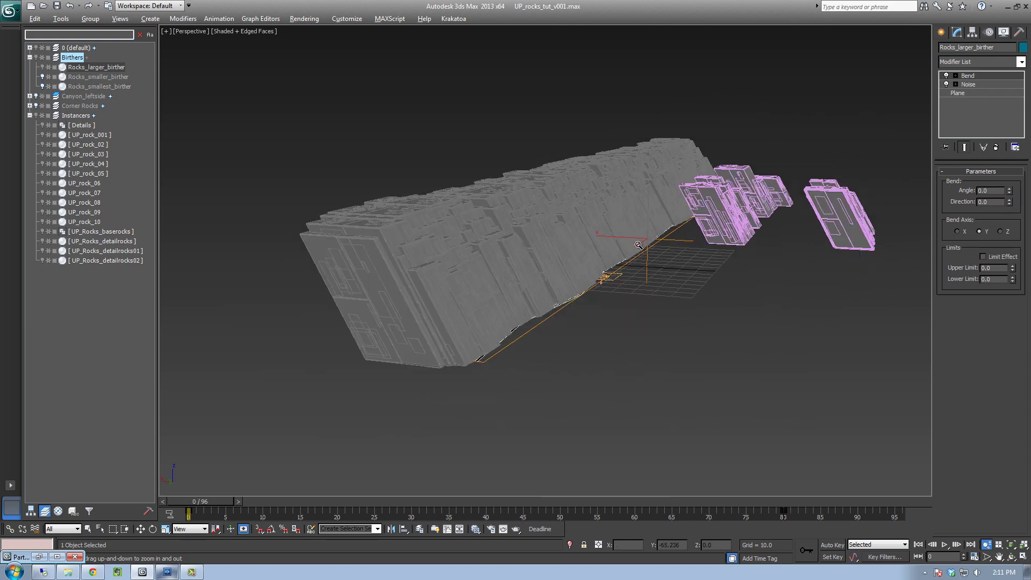
Inspect the straight wall close up, select Main_rocks, and bring up the ScriptSpot page.
left_click_drag(621, 257, 619, 212)
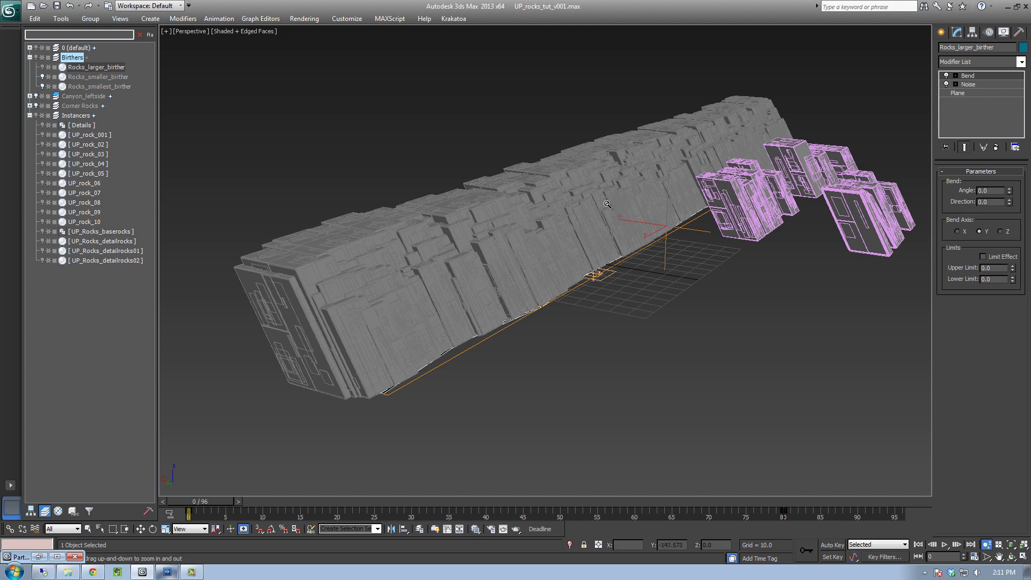
scroll(558, 237, "down", 3)
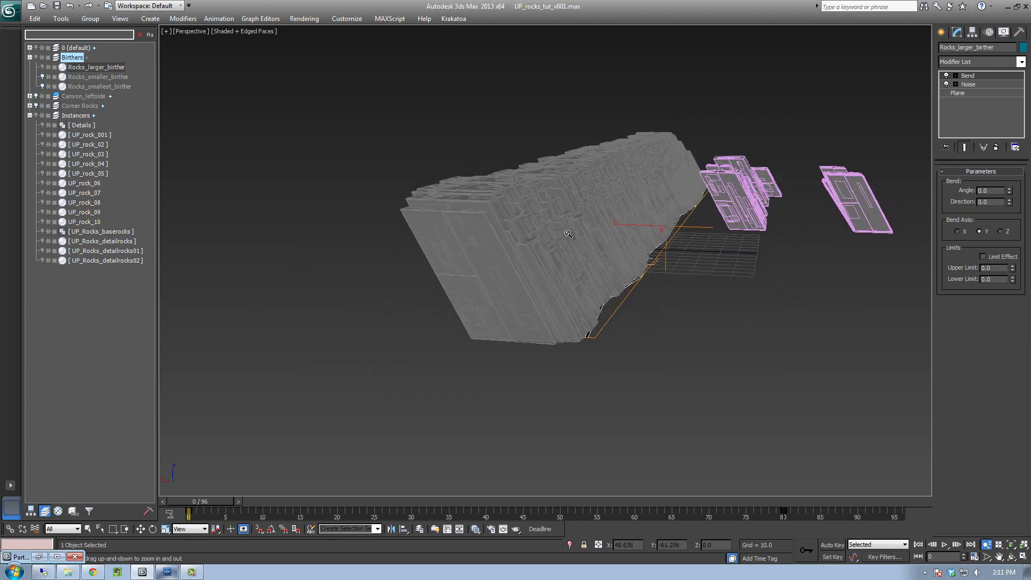
scroll(558, 235, "up", 3)
scroll(559, 233, "up", 1)
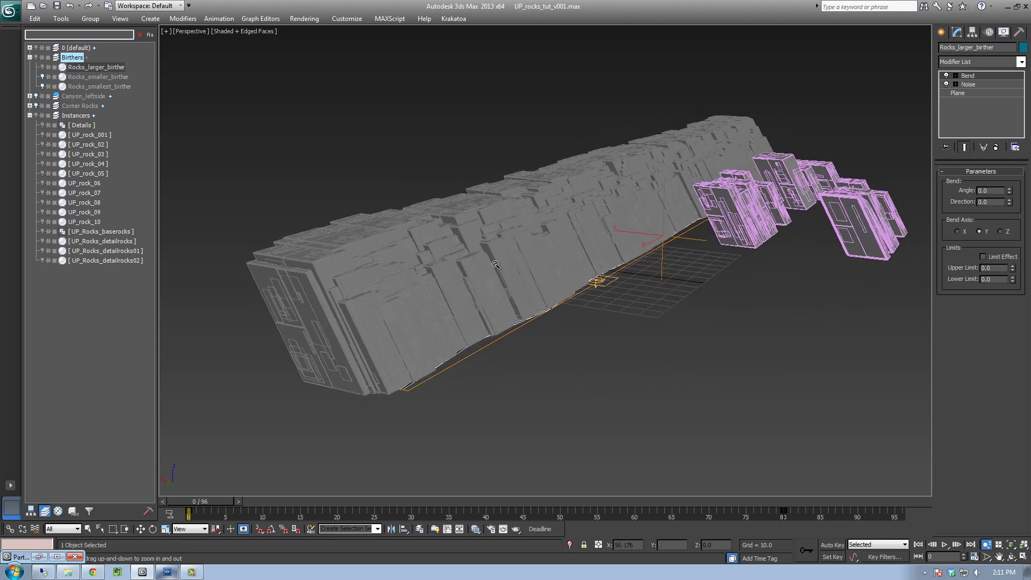
scroll(508, 259, "up", 4)
middle_click_drag(518, 245, 596, 220)
scroll(589, 258, "up", 1)
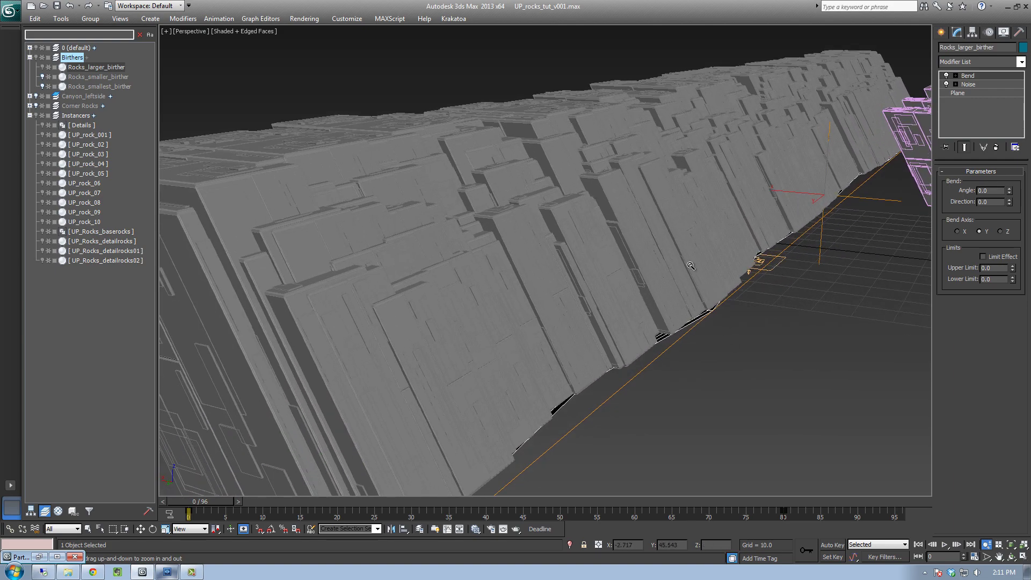
scroll(666, 311, "down", 4)
scroll(651, 308, "up", 2)
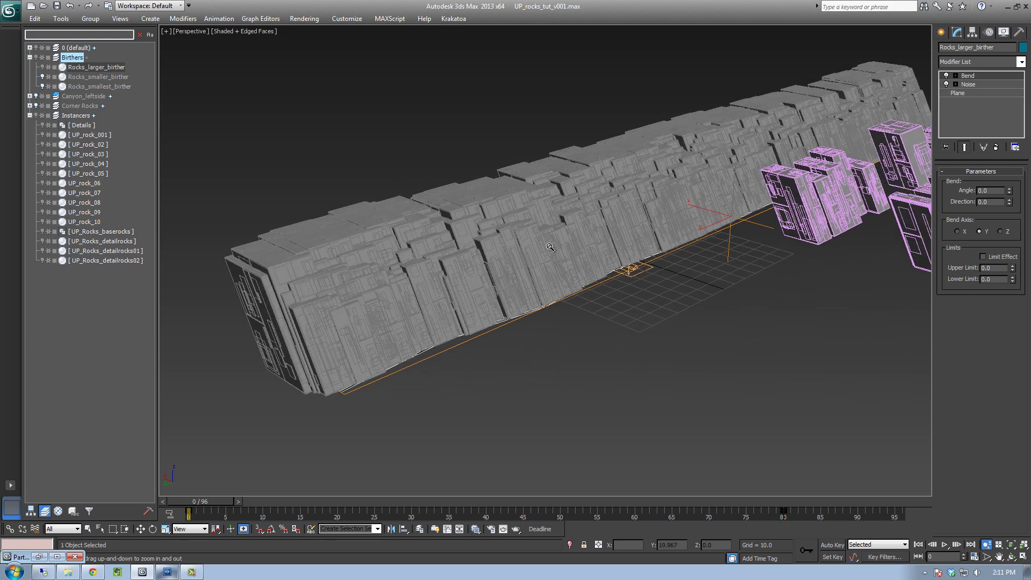
scroll(595, 285, "down", 3)
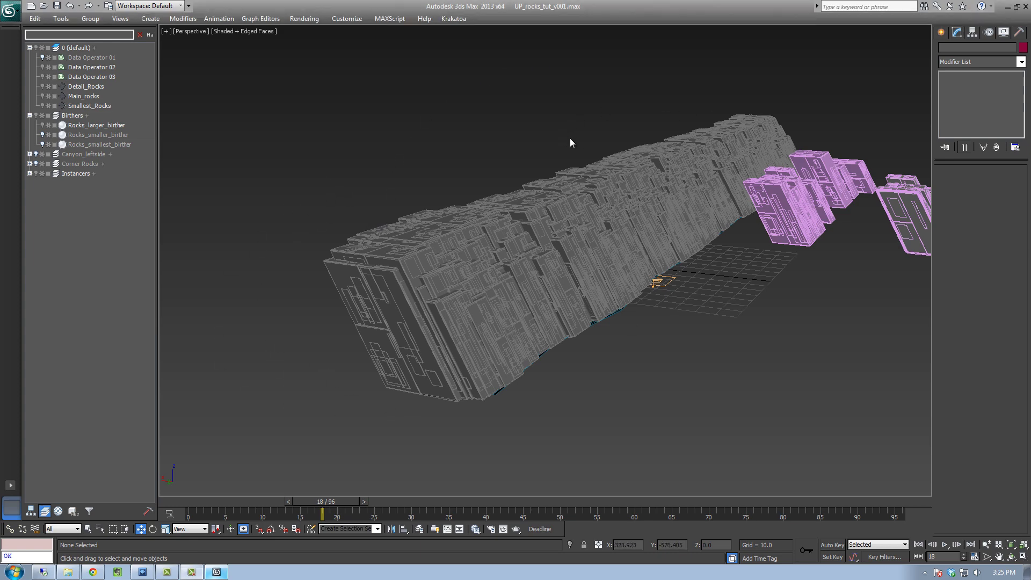
left_click(656, 174)
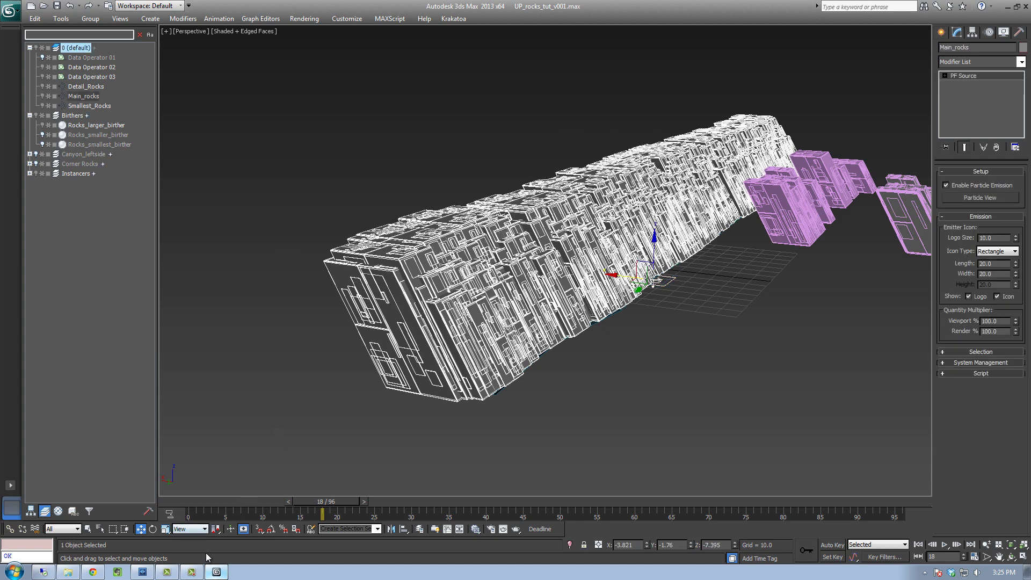
left_click(92, 572)
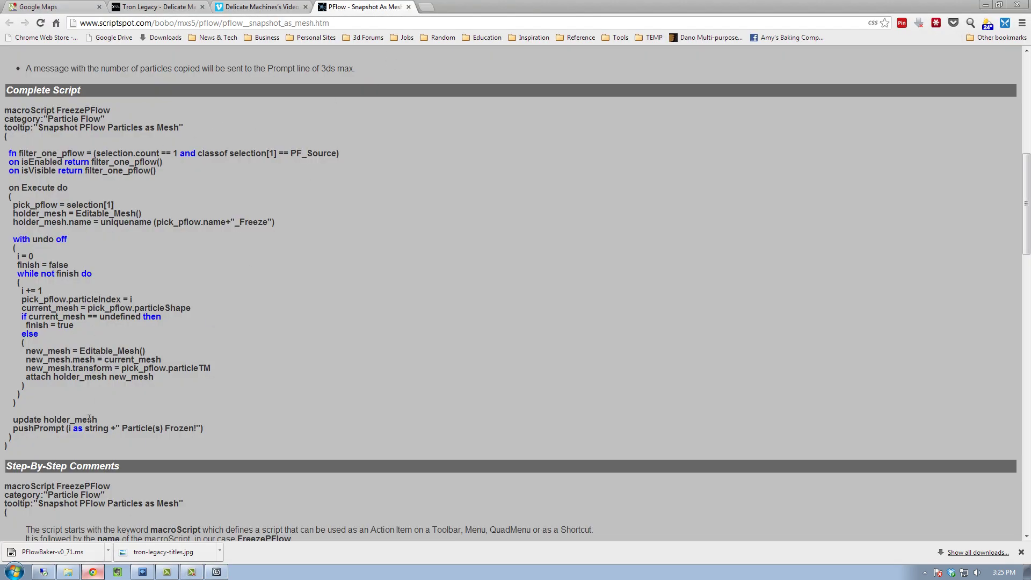
Copy the complete FreezePFlow script from ScriptSpot and return to 3ds Max.
left_click_drag(13, 450, 11, 110)
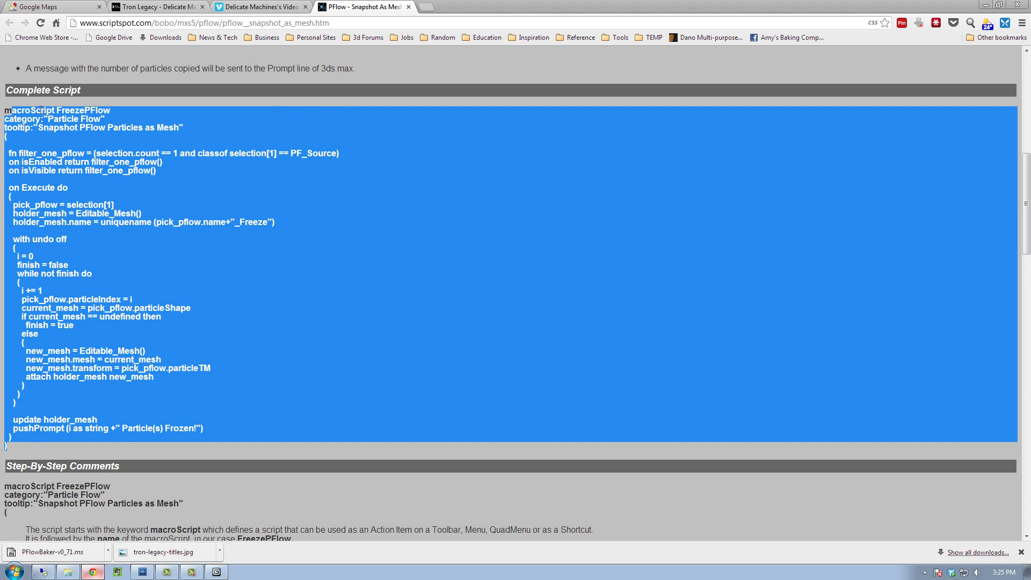
left_click(9, 112)
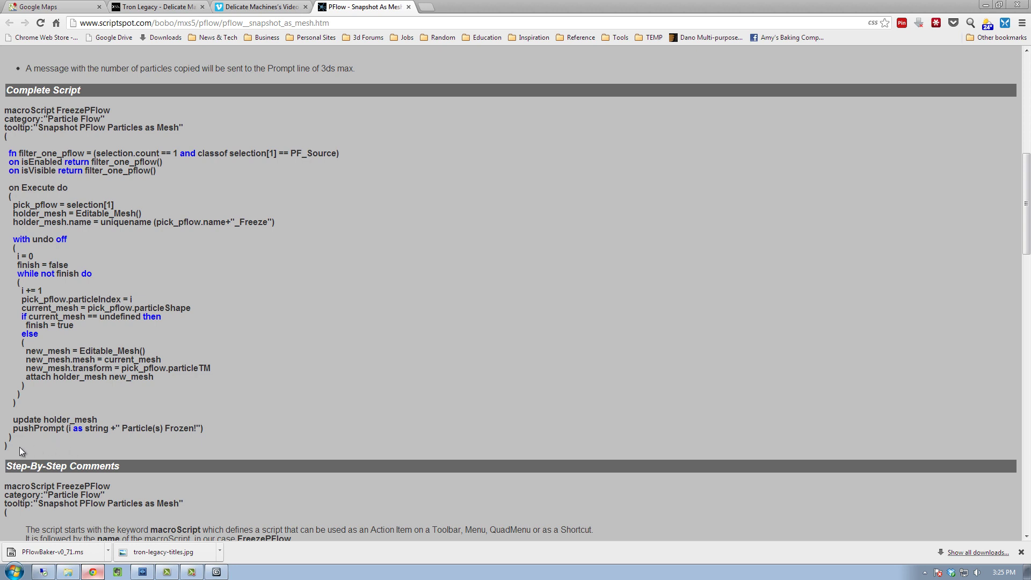
left_click_drag(7, 449, 173, 446)
key("ctrl+c")
left_click(19, 111)
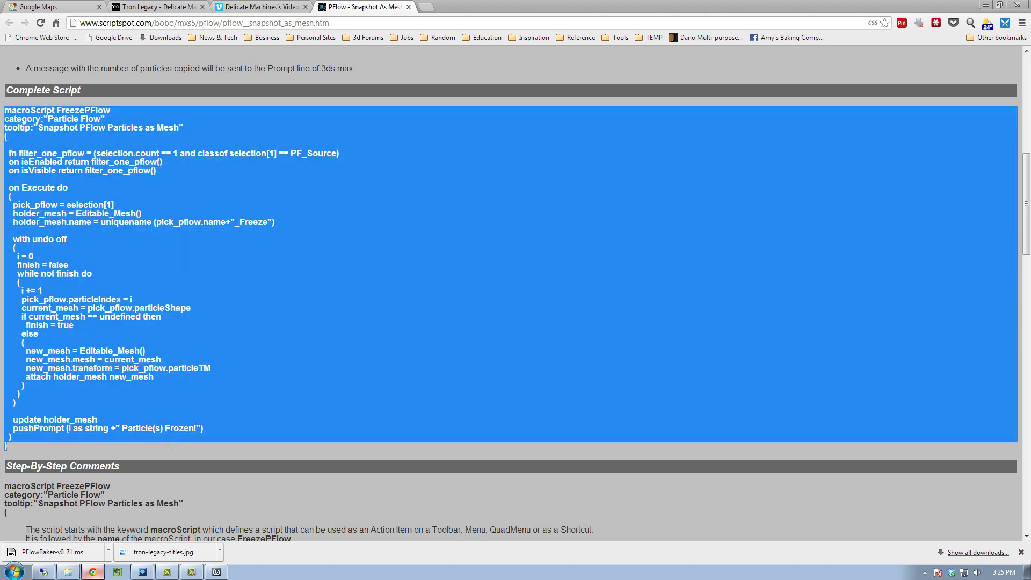
left_click(217, 571)
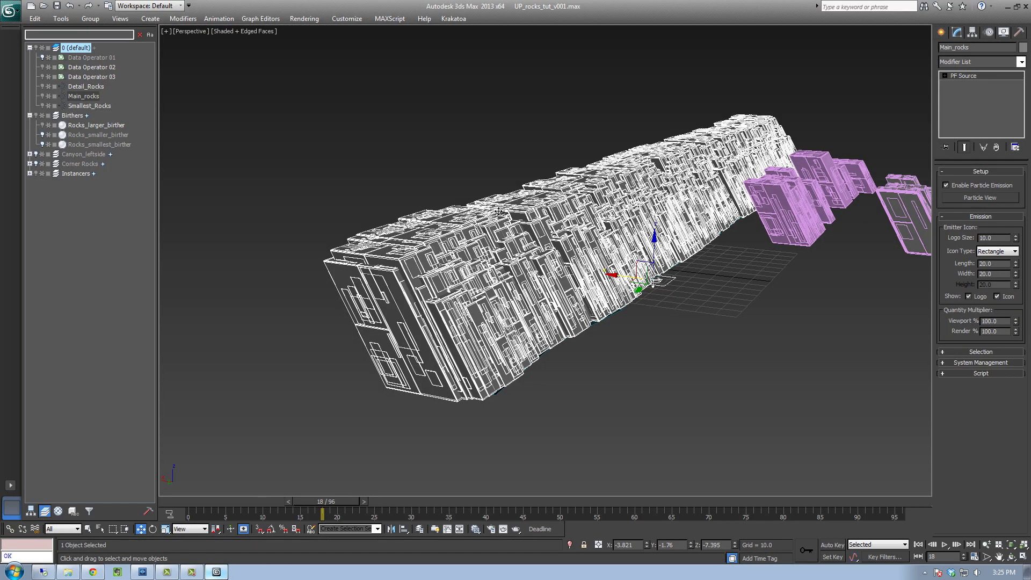
Paste the FreezePFlow script into a new MAXScript editor and select Main_rocks.
left_click(496, 139)
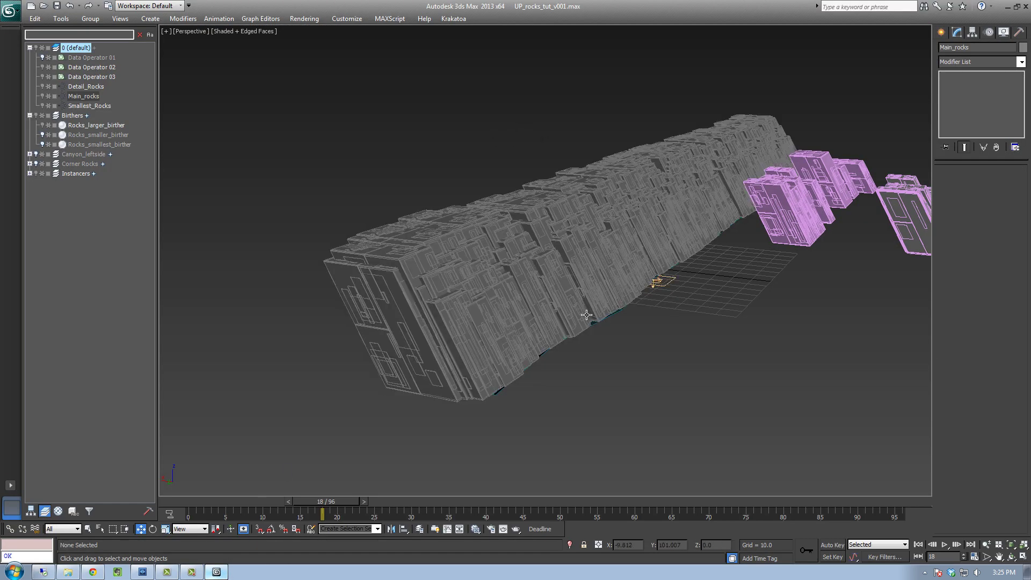
left_click(390, 18)
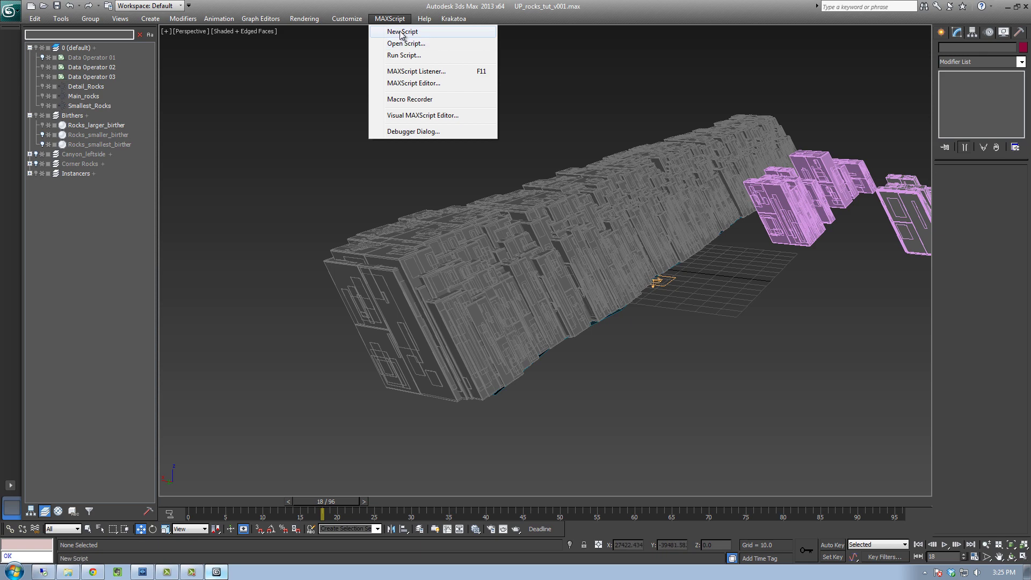
left_click(402, 32)
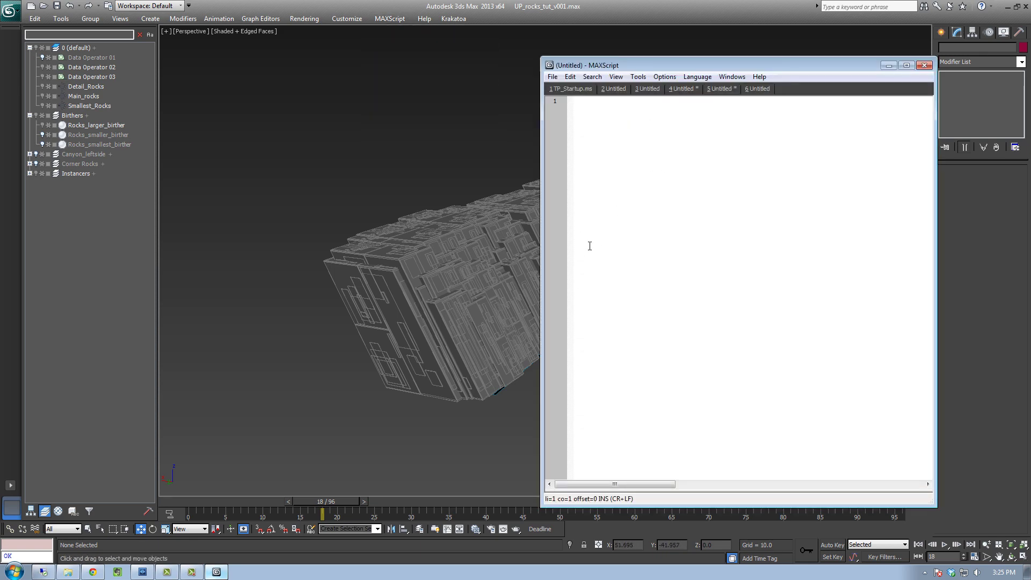
key("ctrl+v")
left_click_drag(591, 65, 618, 72)
left_click(452, 251)
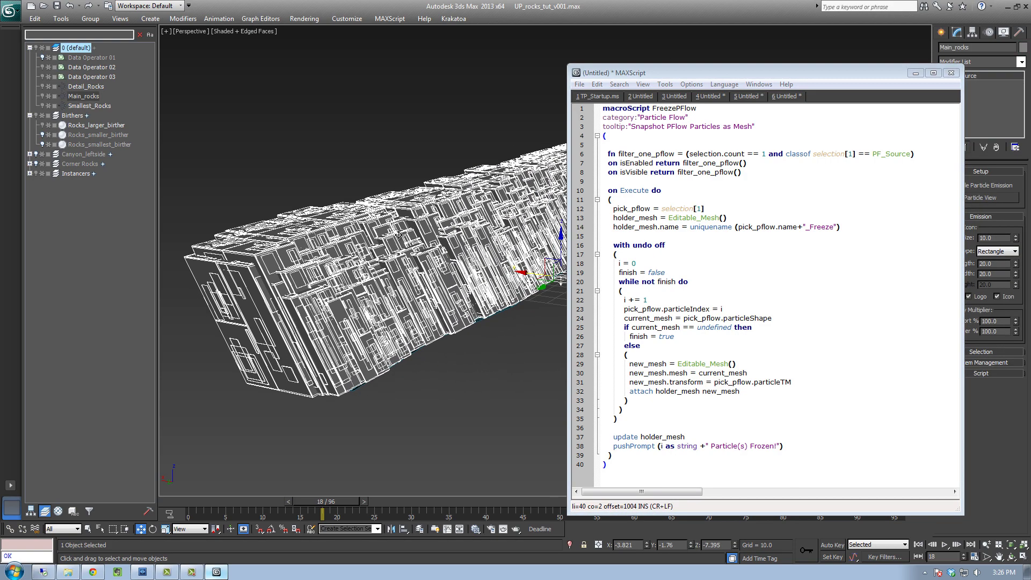
left_click_drag(649, 72, 581, 77)
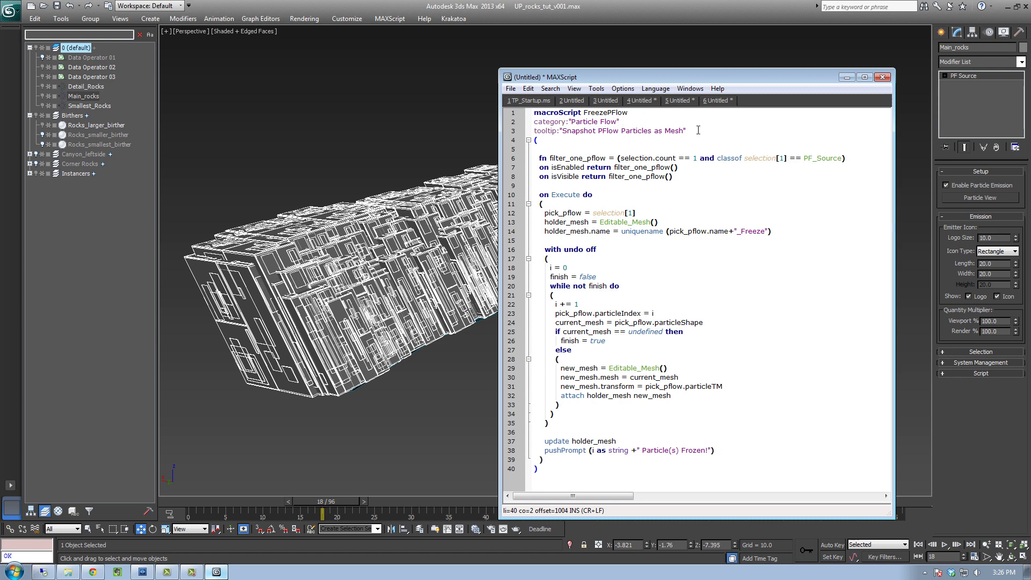
Select the script's first three header lines in the editor.
left_click(613, 131)
left_click(344, 18)
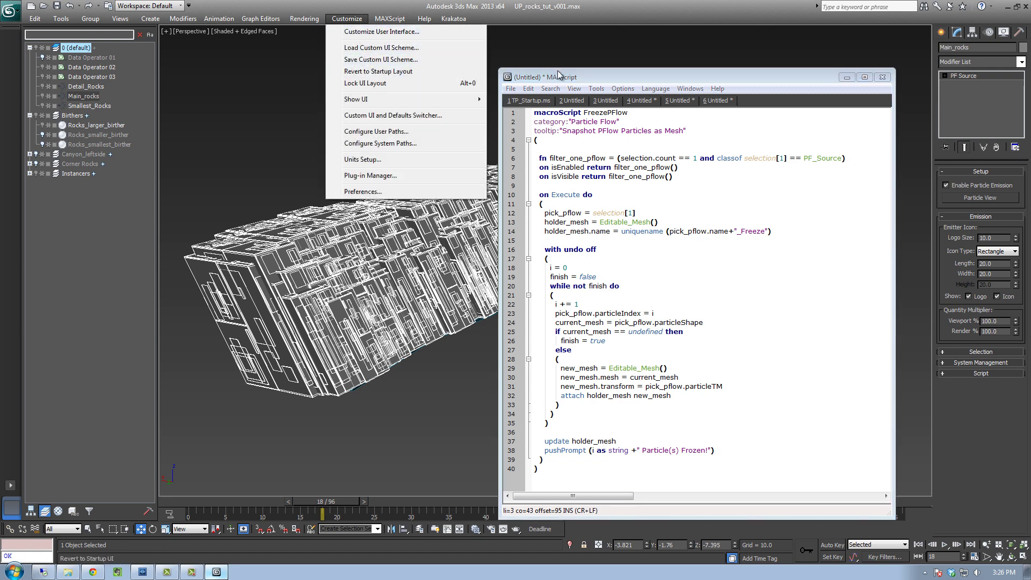
left_click(588, 79)
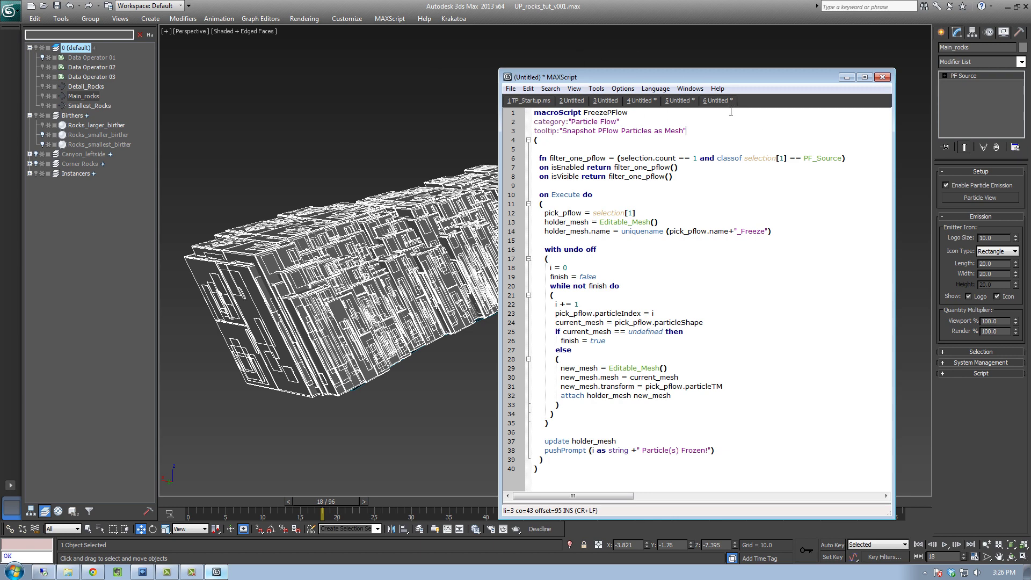
left_click_drag(695, 130, 519, 113)
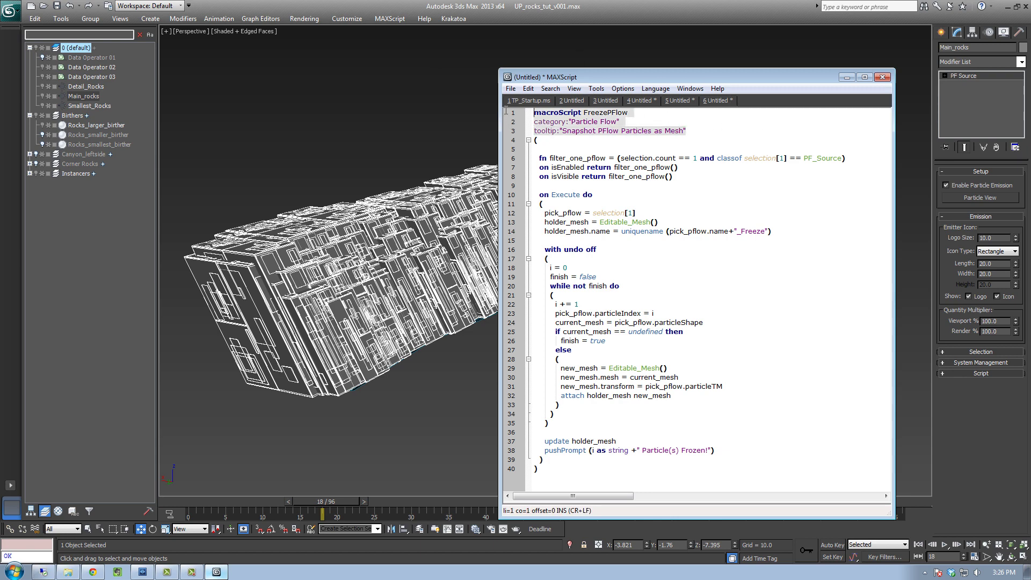
left_click(596, 89)
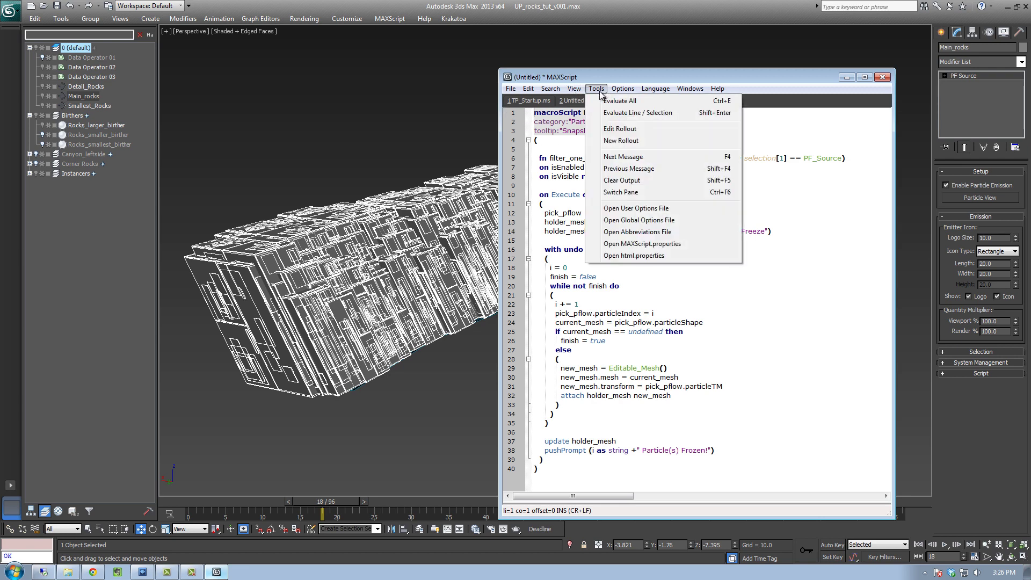
Block-comment the macroScript name, category and tooltip lines with '--'.
mouse_move(529, 90)
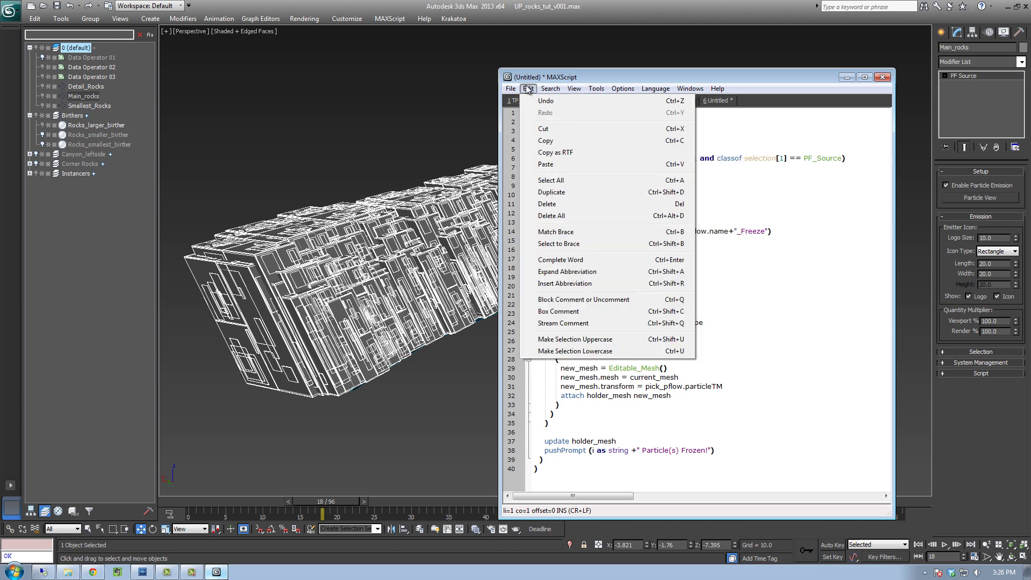
left_click(588, 299)
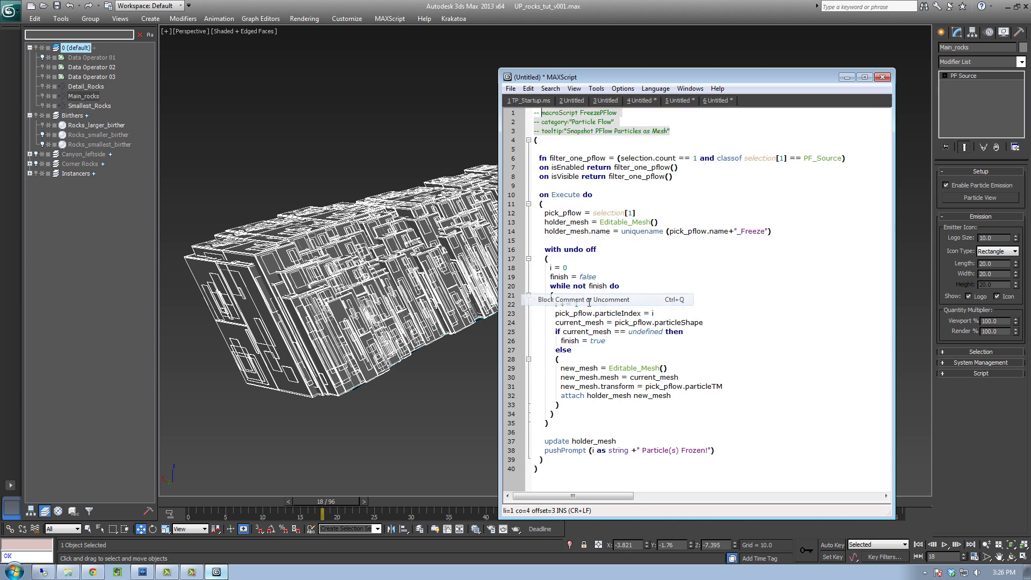
left_click(682, 133)
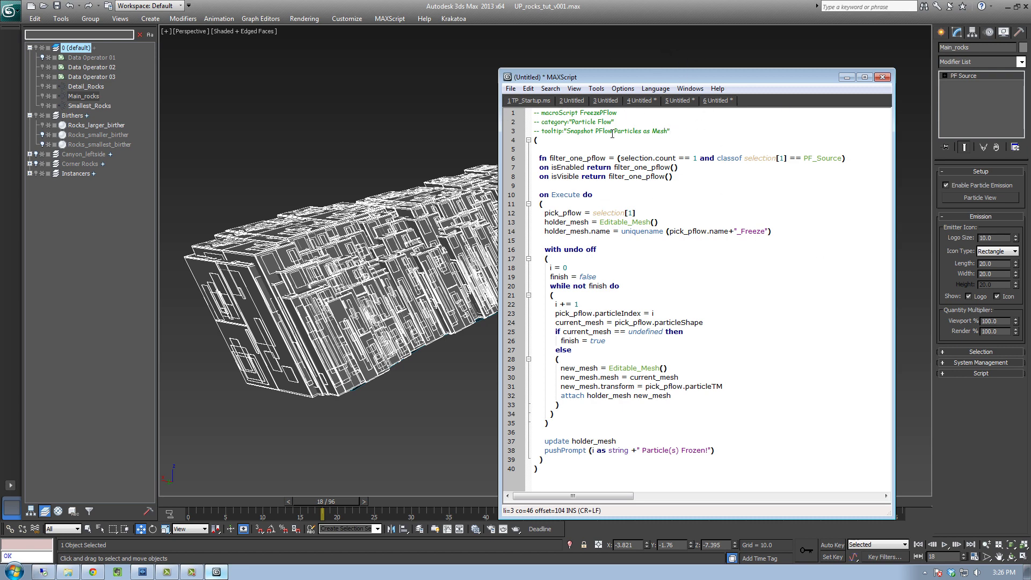
left_click_drag(599, 76, 622, 69)
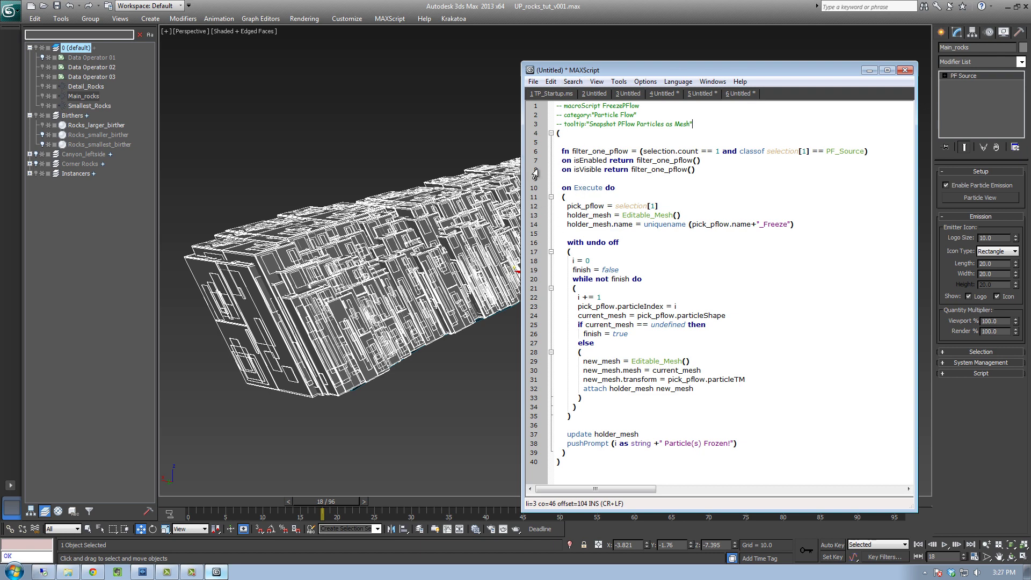
Evaluate the script, freezing 501 particles into the Main_rocks_Freeze001 mesh.
left_click(624, 85)
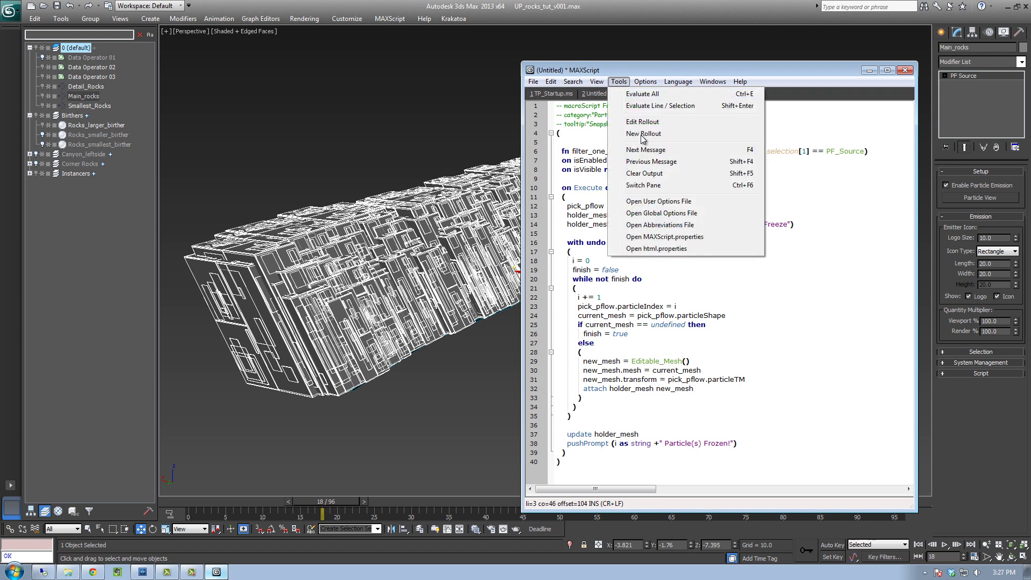
left_click(644, 93)
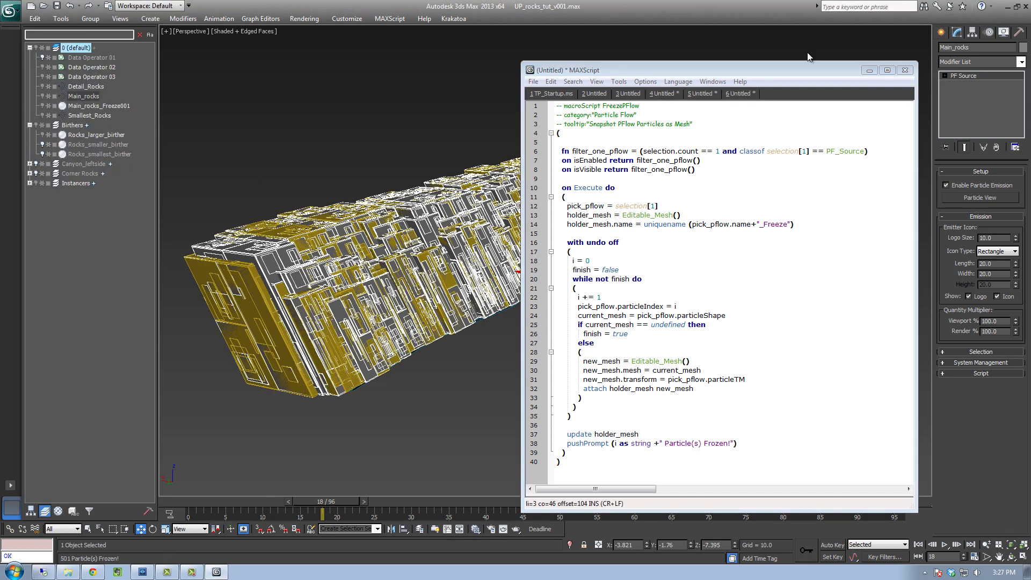
left_click(870, 70)
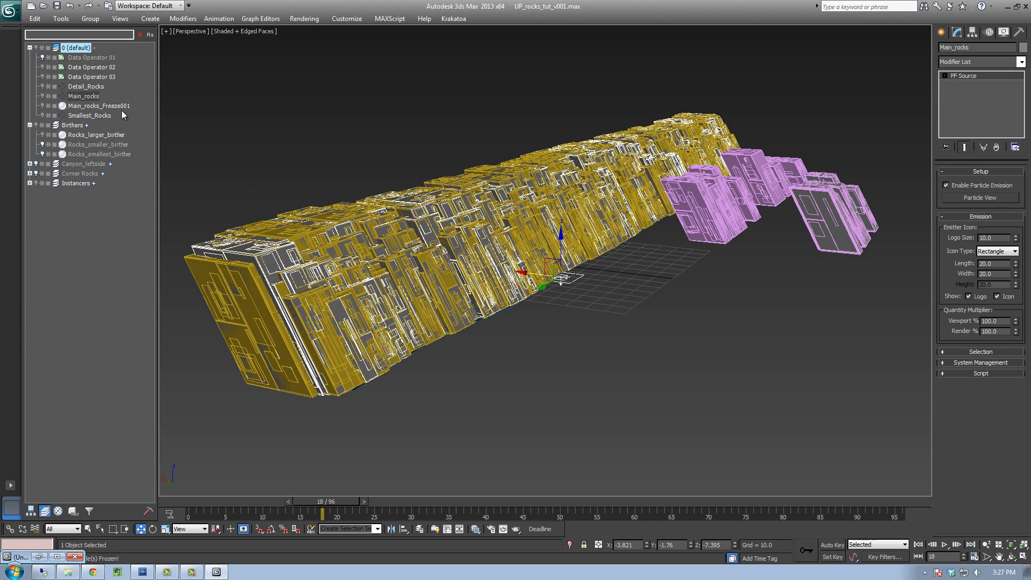
Move Main_rocks_Freeze001 beside the original rocks and view it in plain shading.
left_click(98, 106)
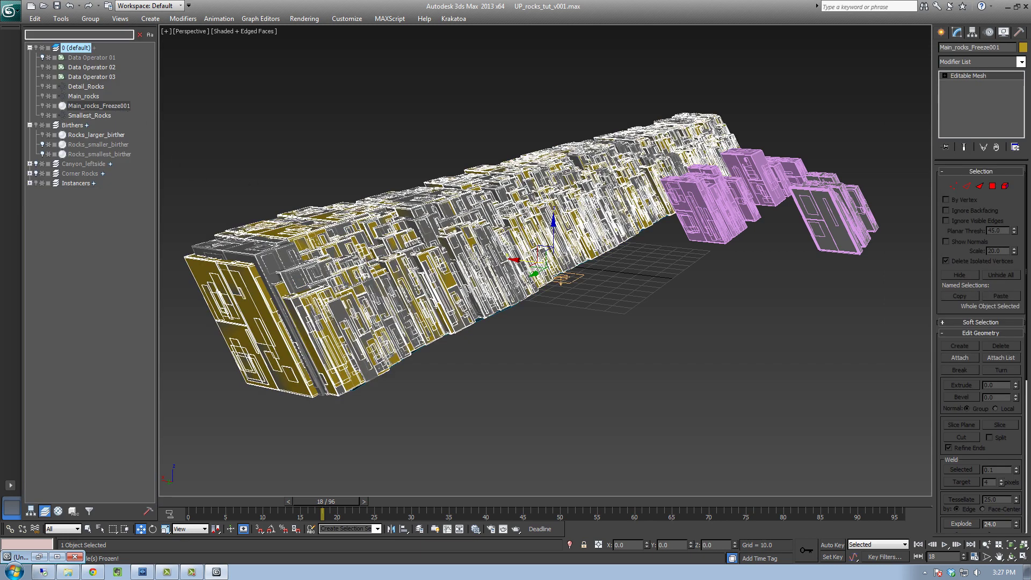
left_click_drag(532, 262, 635, 283)
key("F4")
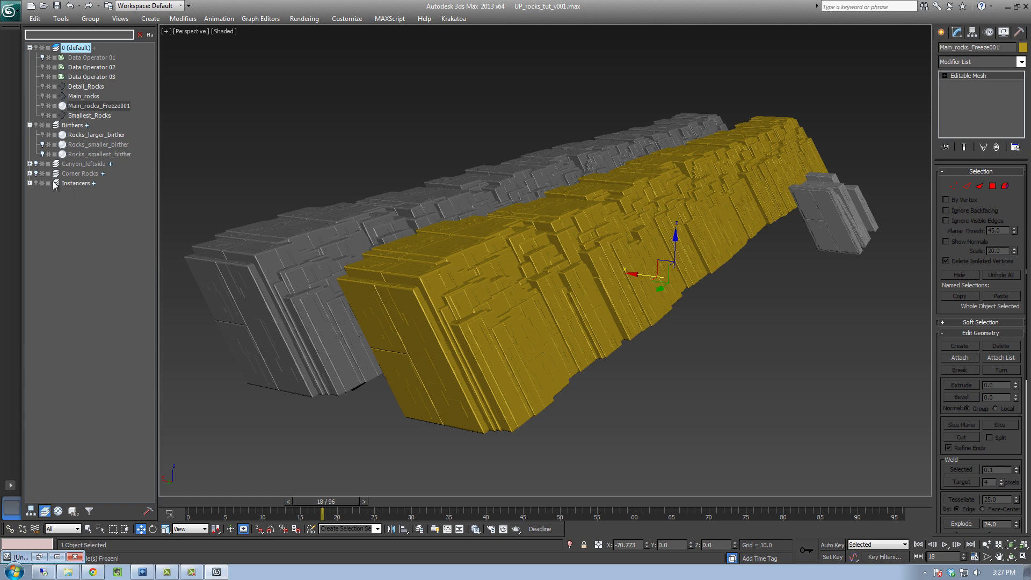
left_click(30, 183)
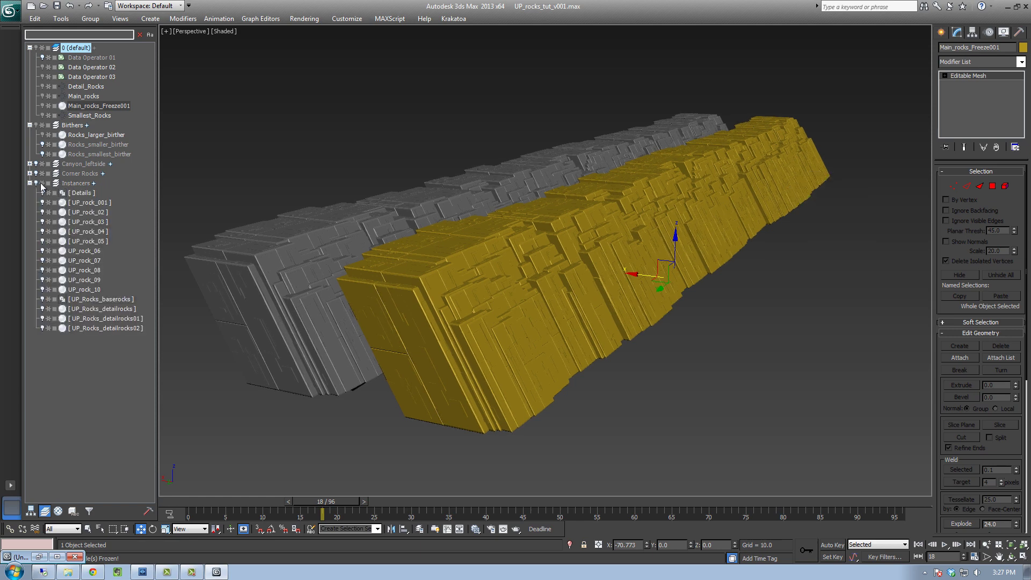
left_click(29, 183)
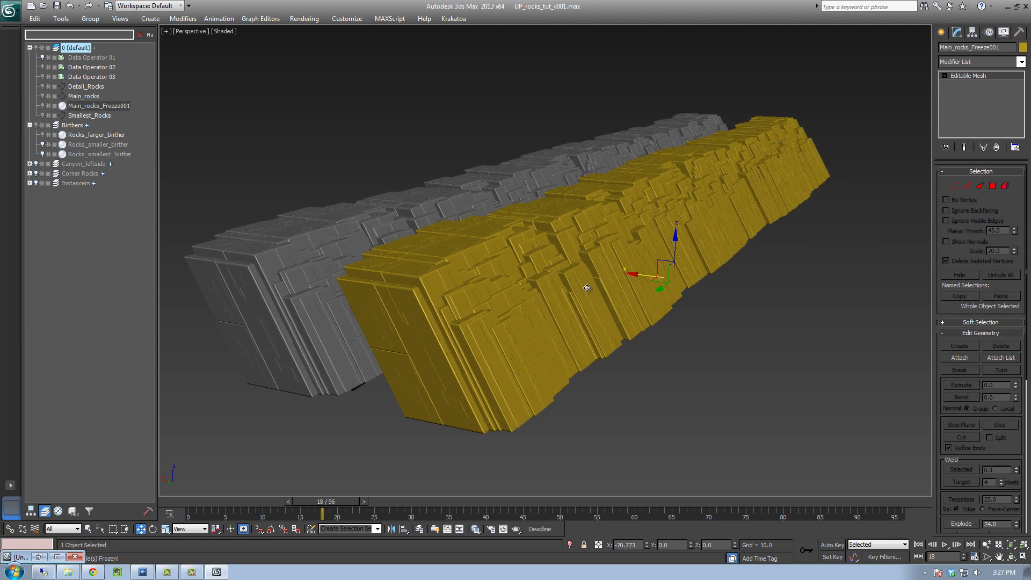
mouse_move(666, 277)
left_mouse_down()
mouse_move(781, 292)
mouse_move(686, 288)
mouse_move(543, 258)
mouse_move(514, 275)
mouse_move(531, 258)
mouse_move(521, 275)
mouse_move(680, 279)
left_mouse_up()
Pull out one rock element to inspect, undo it, then delete the frozen mesh.
left_click(993, 186)
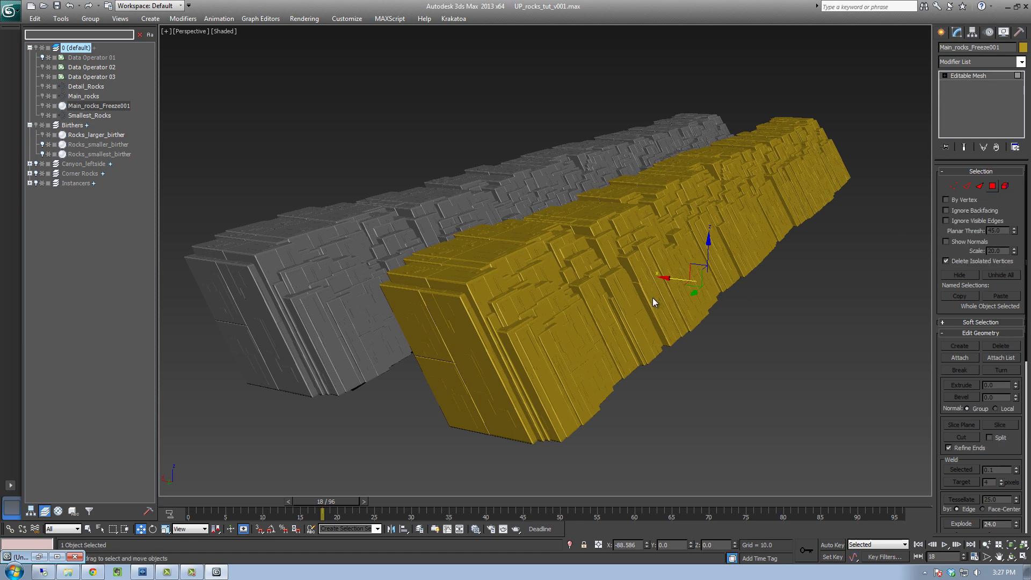
left_click(698, 329)
left_click_drag(622, 294, 757, 324)
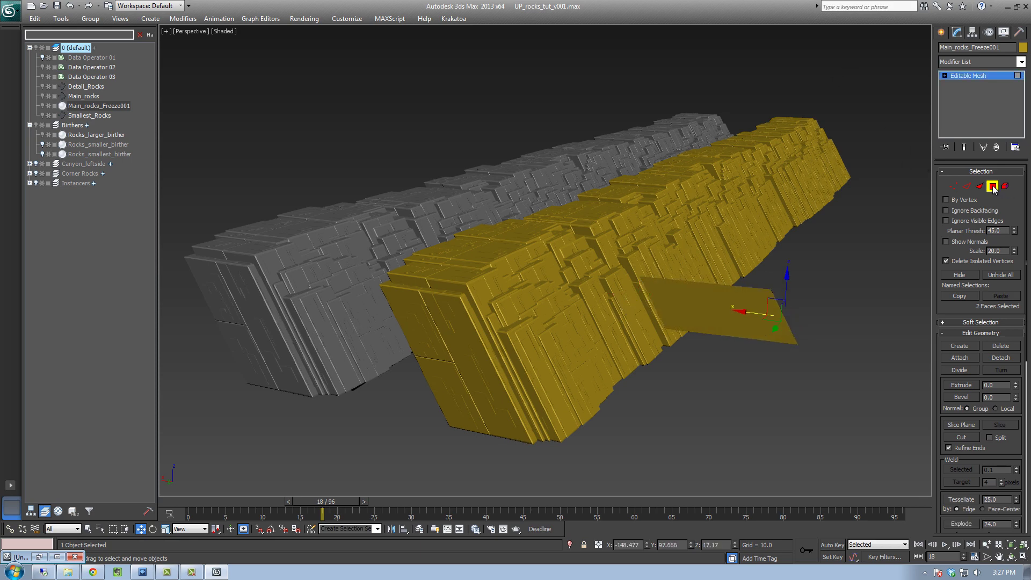
key("ctrl+z")
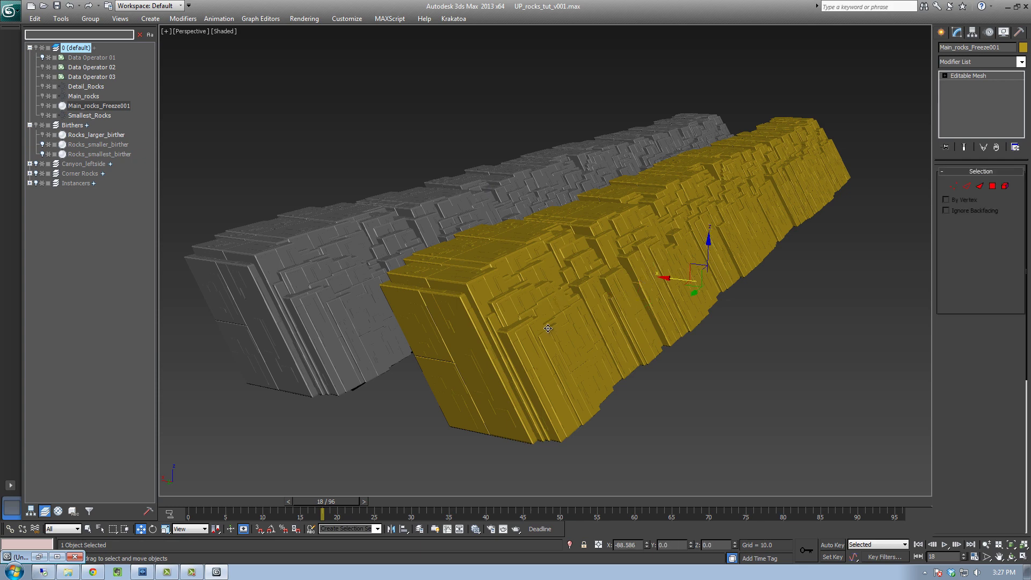
key("Delete")
Hide particle systems by category and unhide Canyon_leftside to see the angled wall.
left_click(1000, 33)
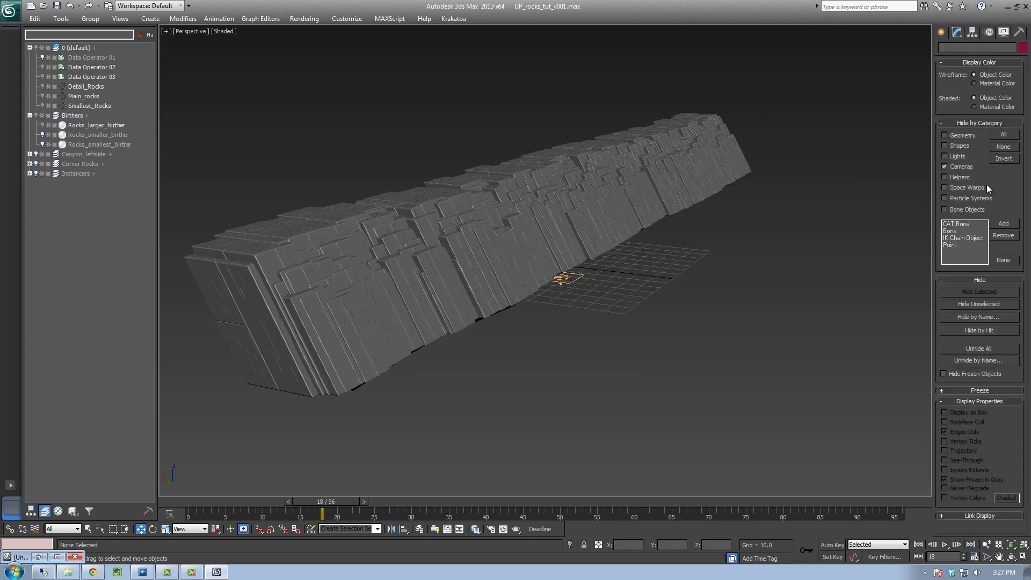
left_click(945, 199)
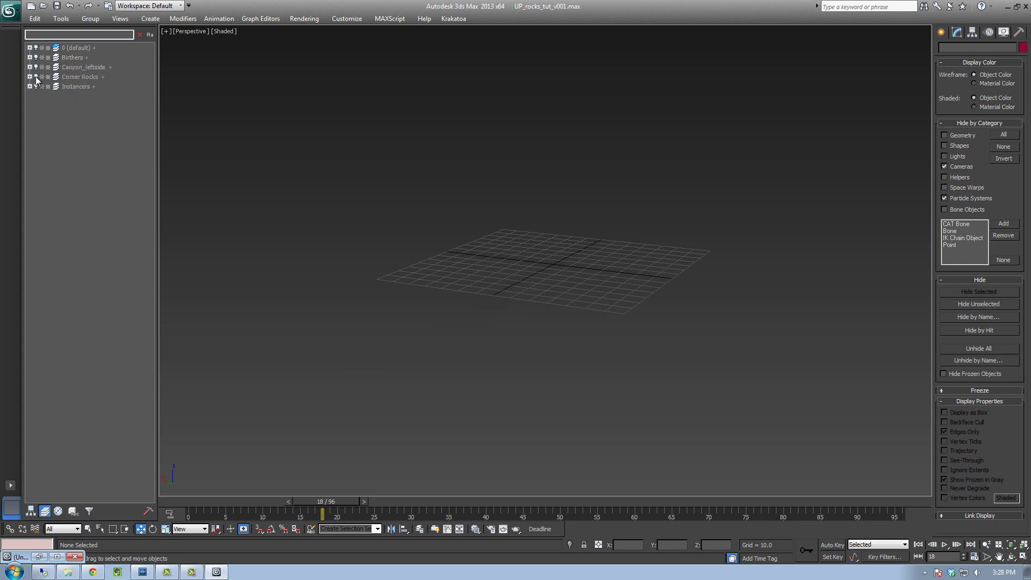
key("z")
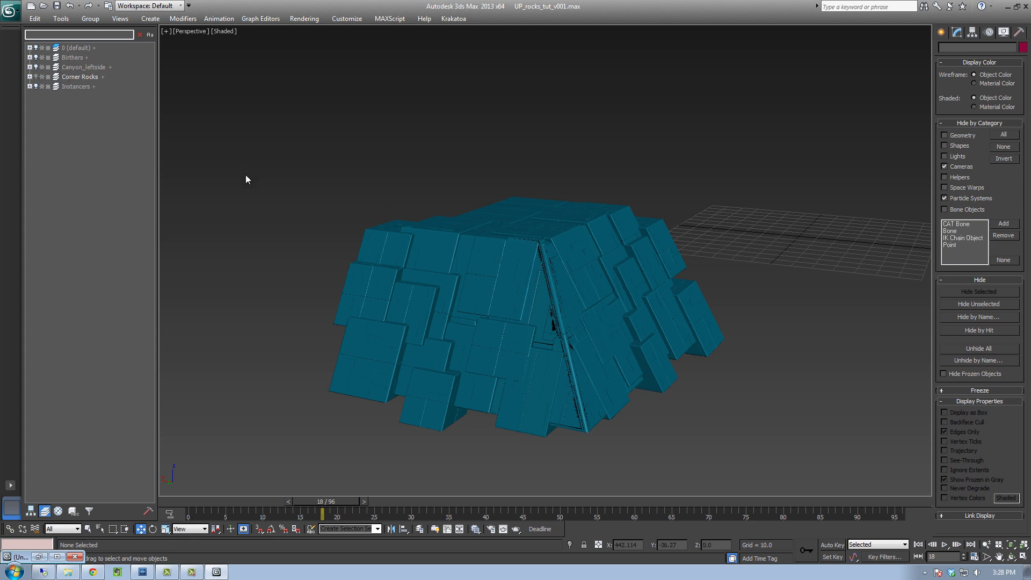
left_click(36, 67)
key("alt+z")
left_click_drag(484, 295, 563, 319)
middle_click_drag(563, 319, 596, 360, "alt")
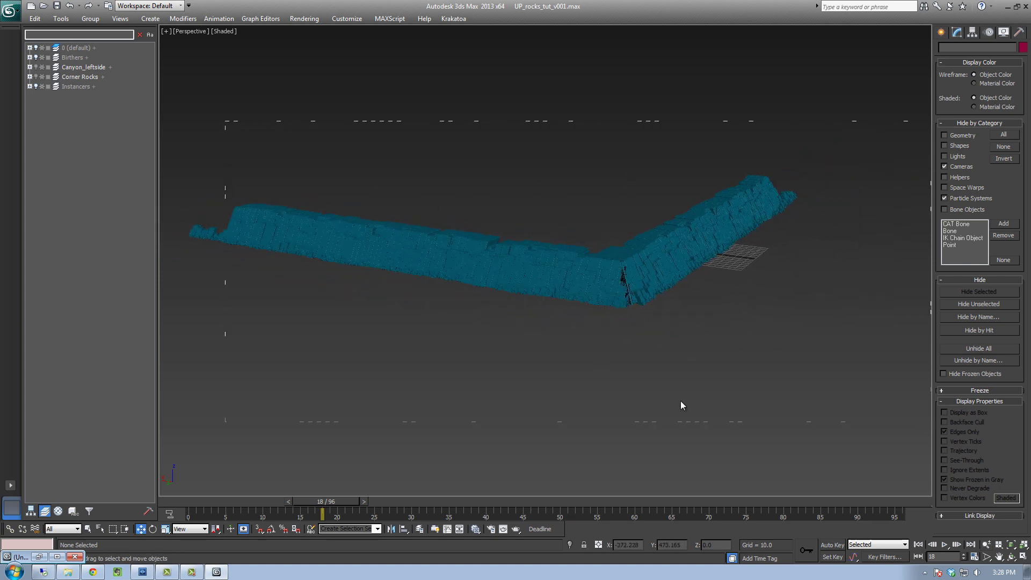
Mirror the walls as an X-axis instance, view the canyon, then bring up Pdplayer.
left_click(391, 529)
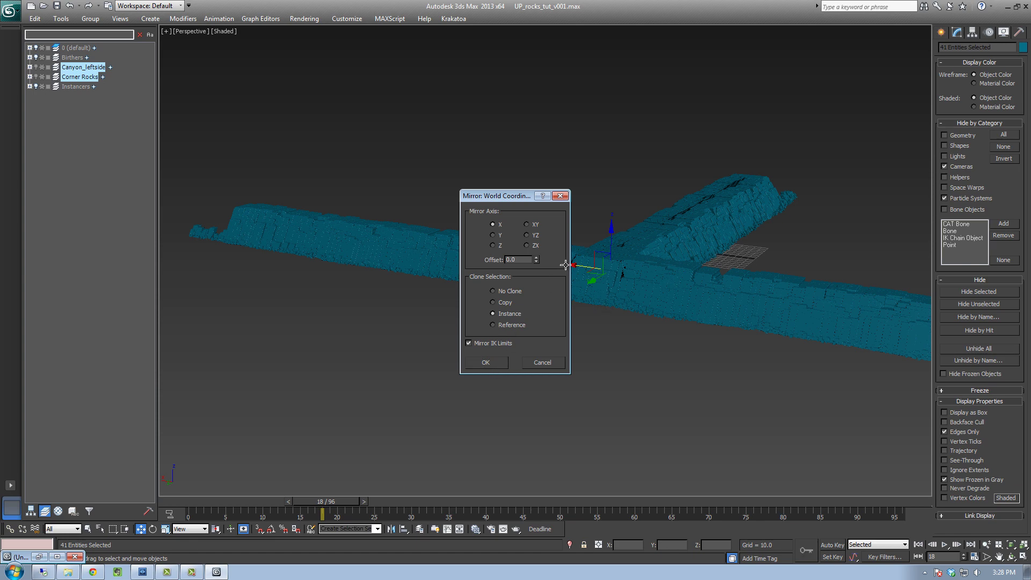
key("Return")
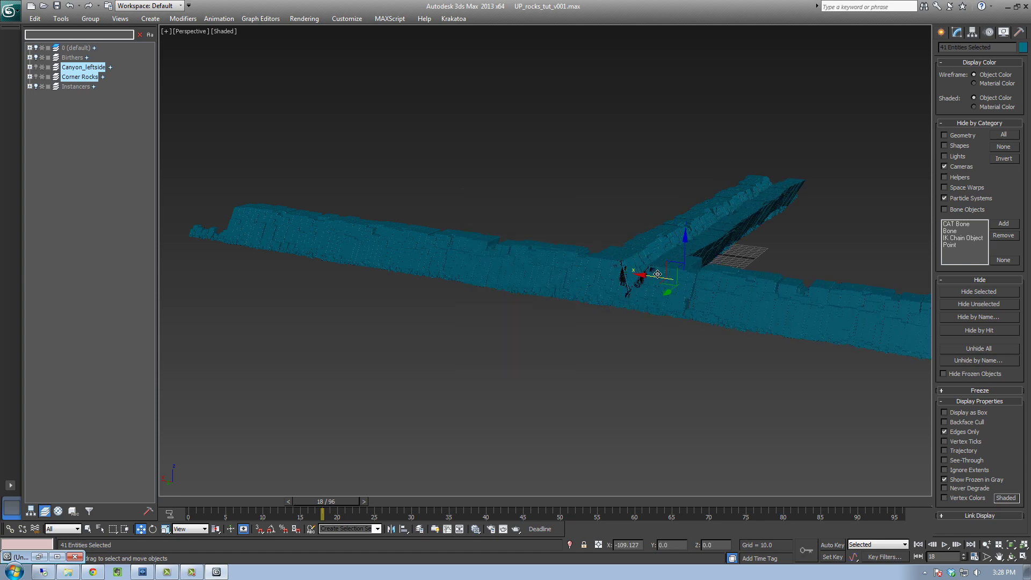
middle_click_drag(606, 330, 579, 365, "alt")
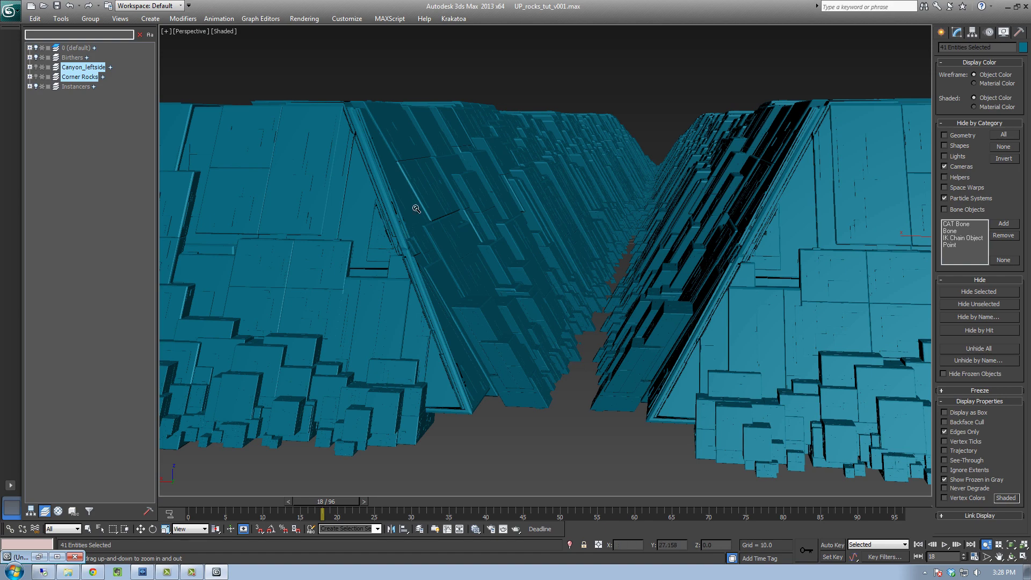
middle_click_drag(537, 316, 544, 321, "ctrl+alt")
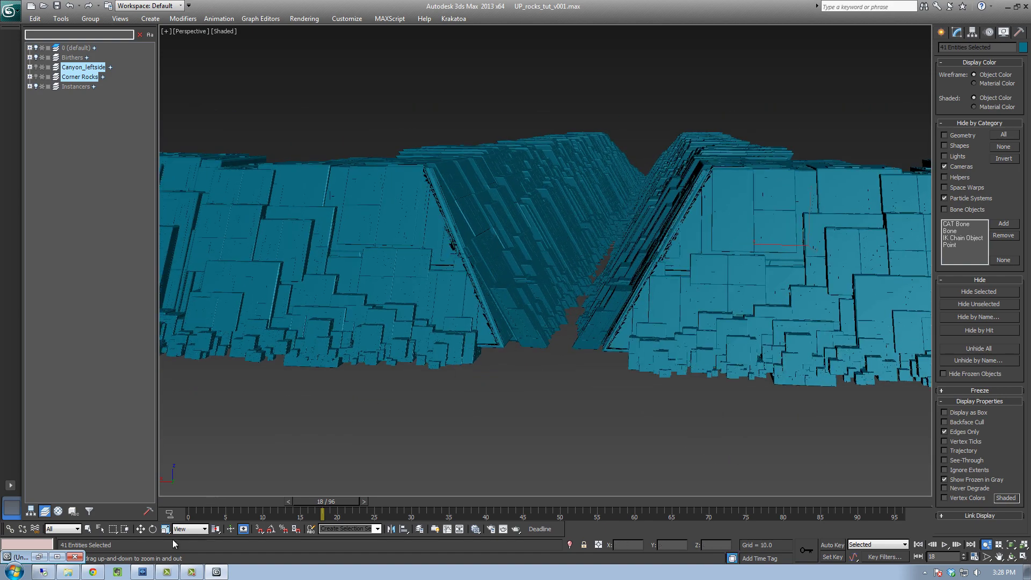
left_click(142, 572)
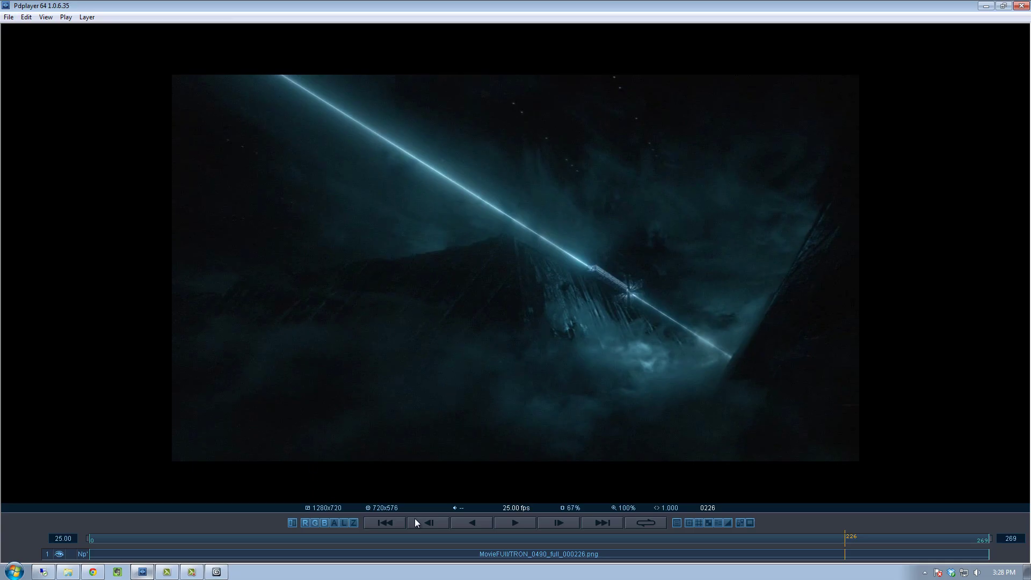
left_click(515, 522)
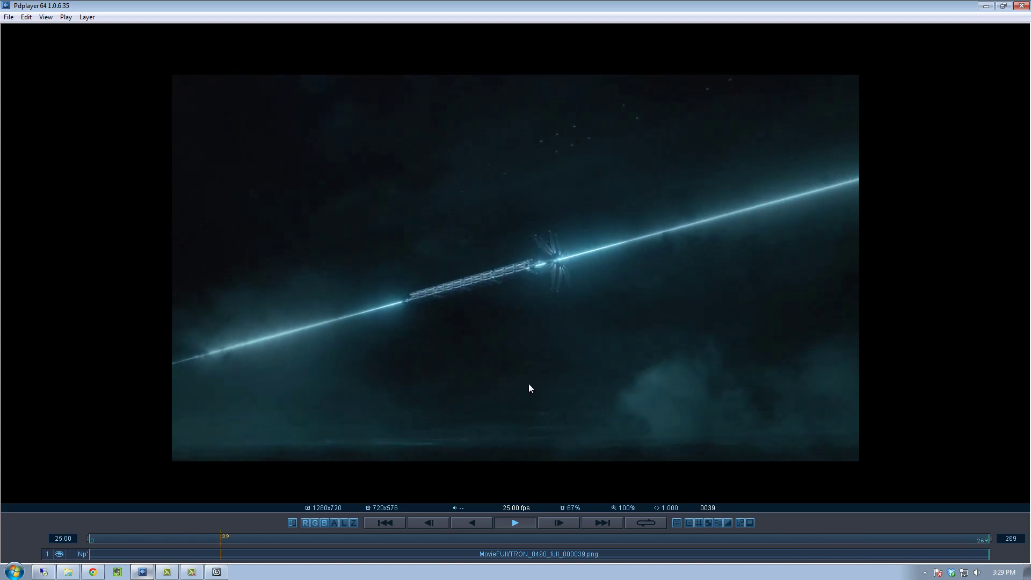
left_click(351, 537)
left_click_drag(378, 534, 768, 516)
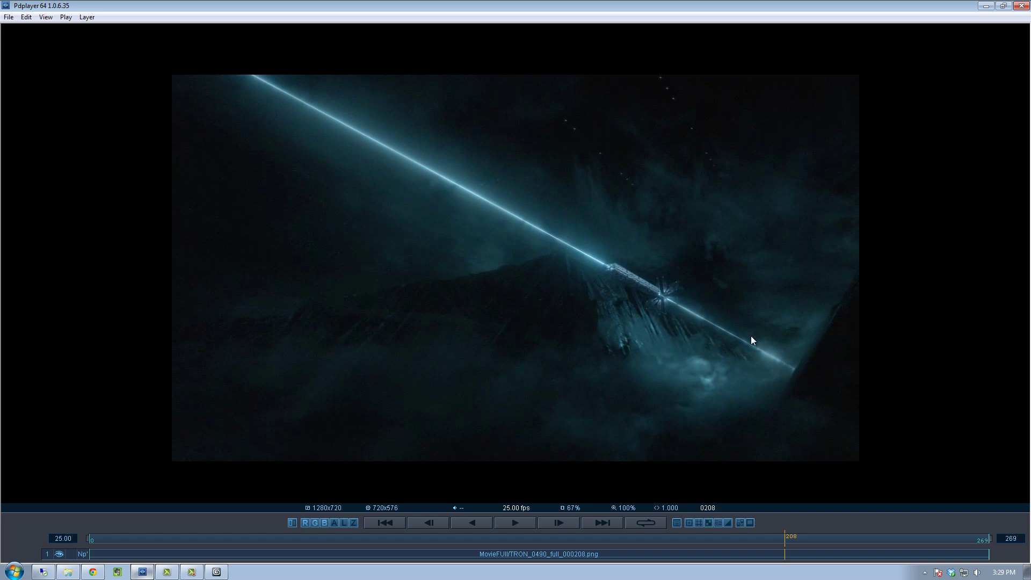
left_click_drag(776, 540, 818, 536)
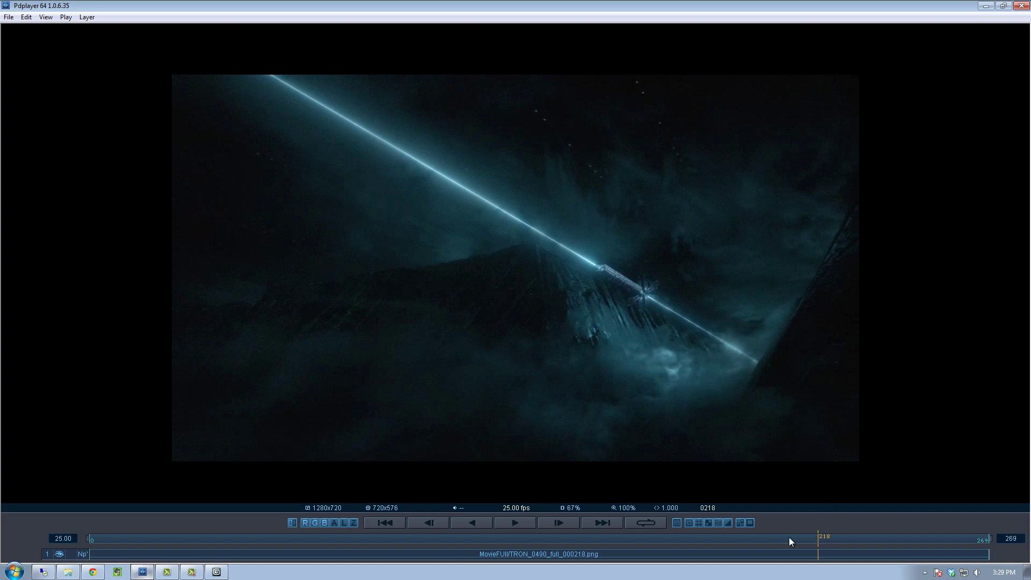
left_click_drag(833, 543, 784, 545)
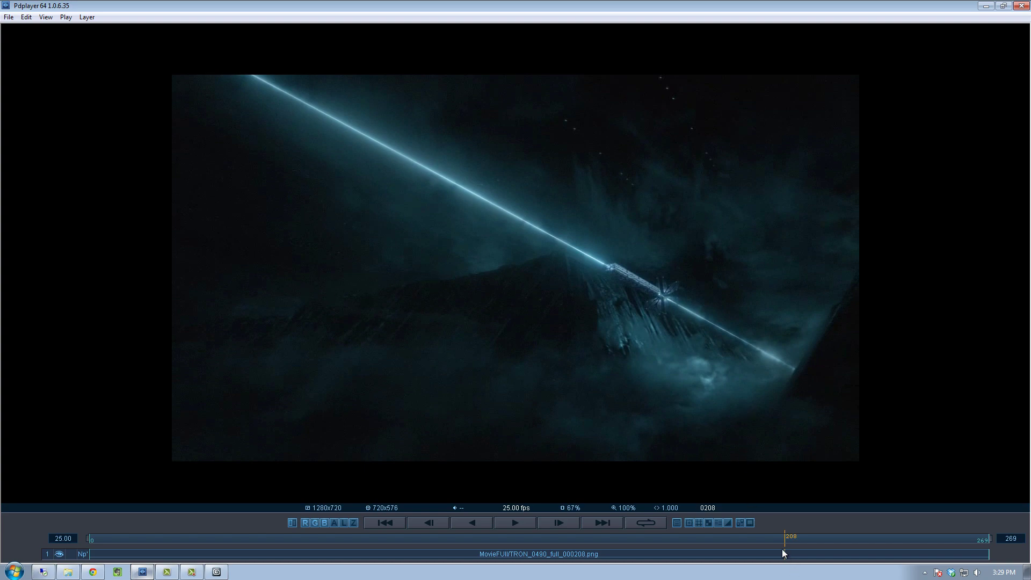
left_click_drag(785, 539, 702, 247)
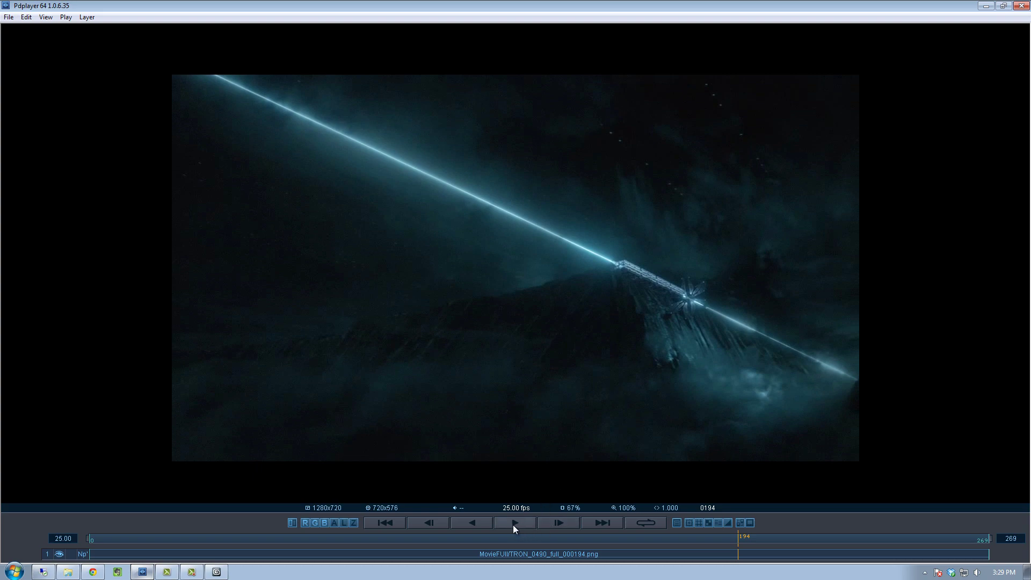
left_click(514, 524)
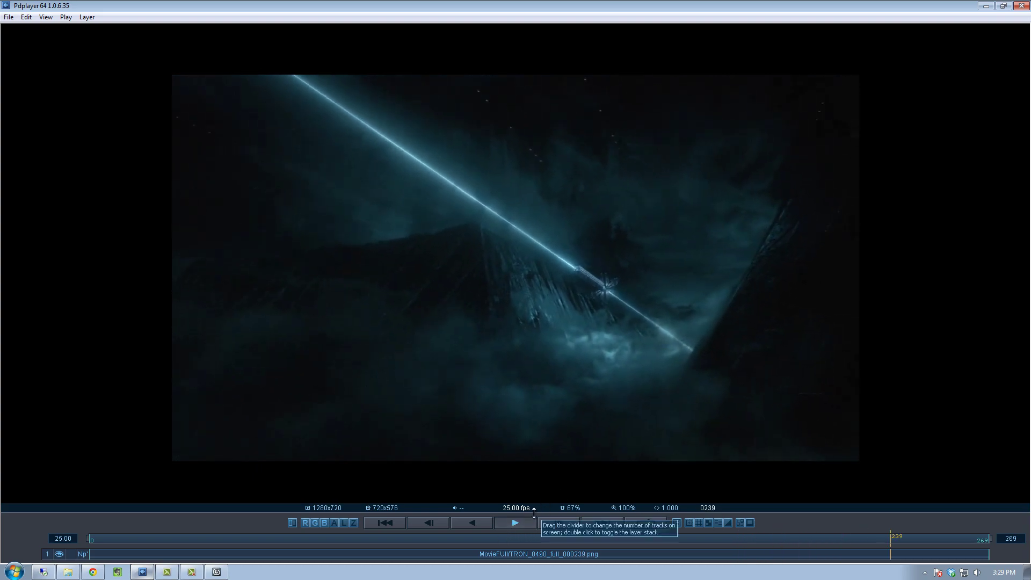